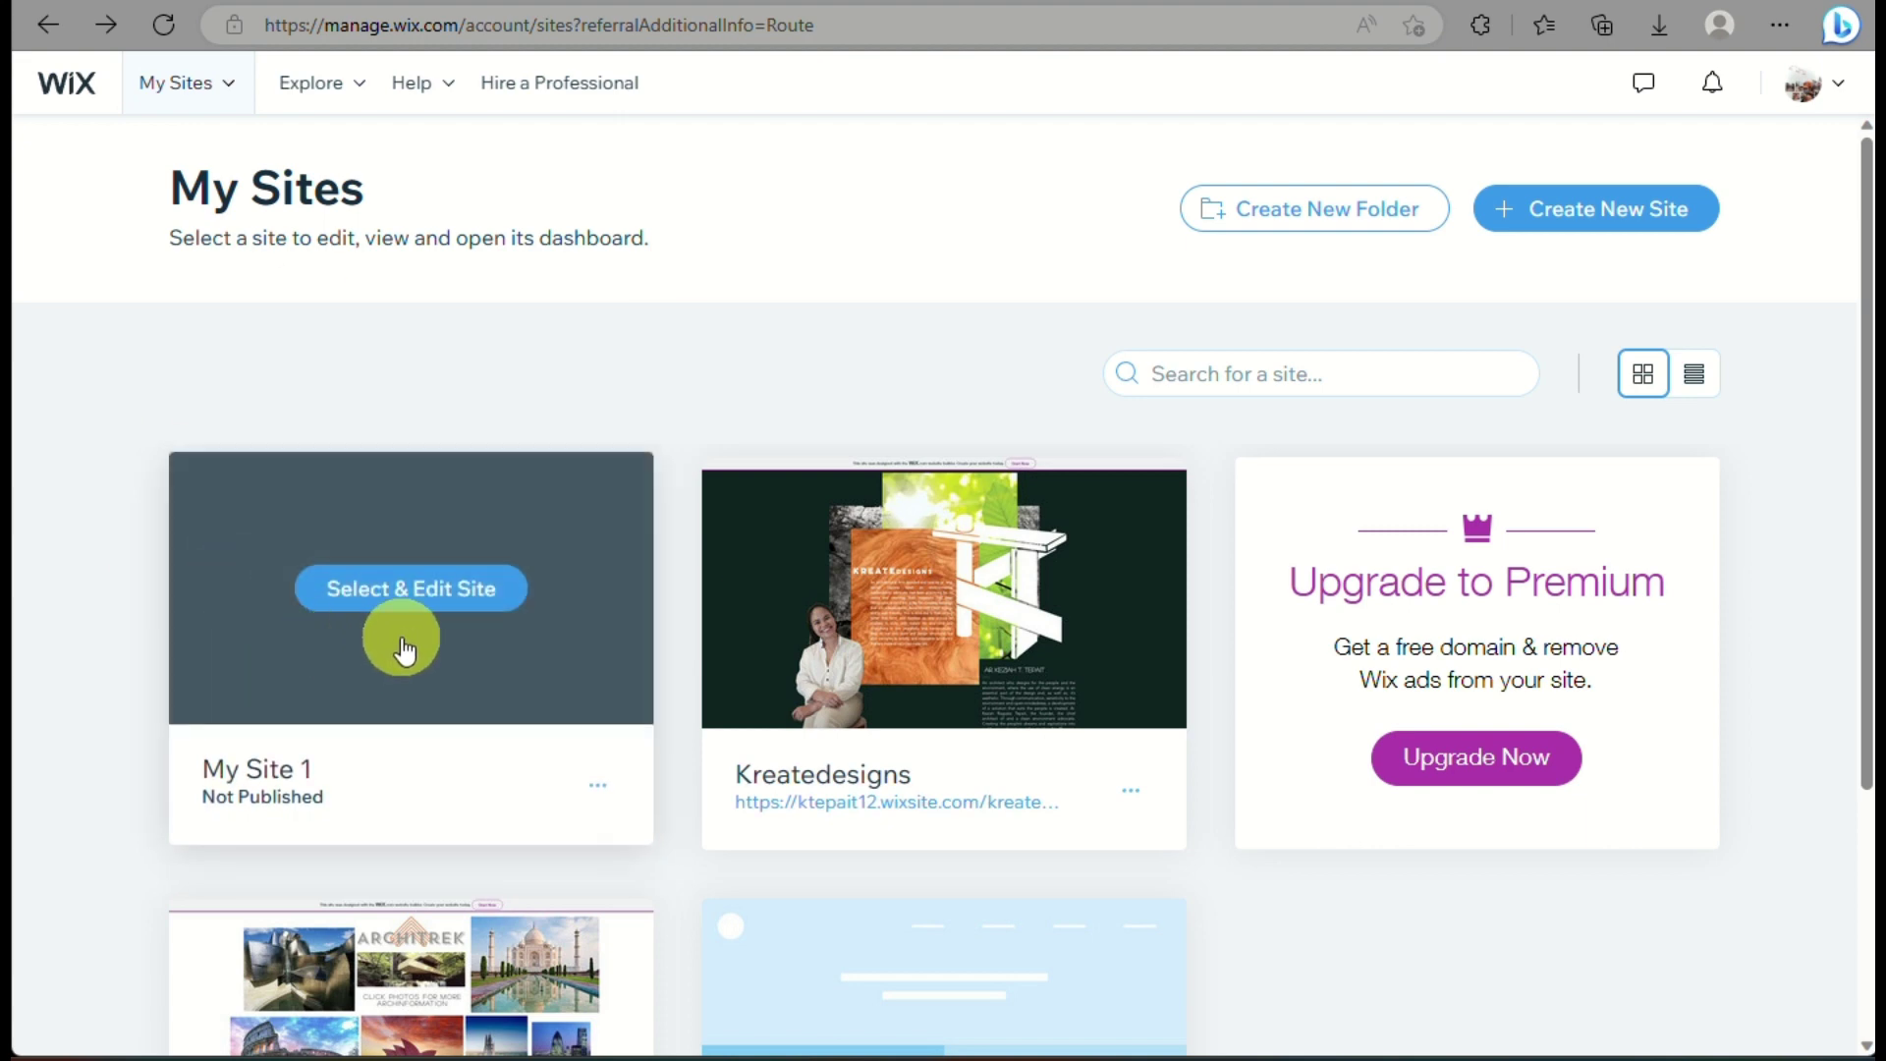
Enter My Site 1's dashboard and bring up its Website overview page.
left_click(419, 602)
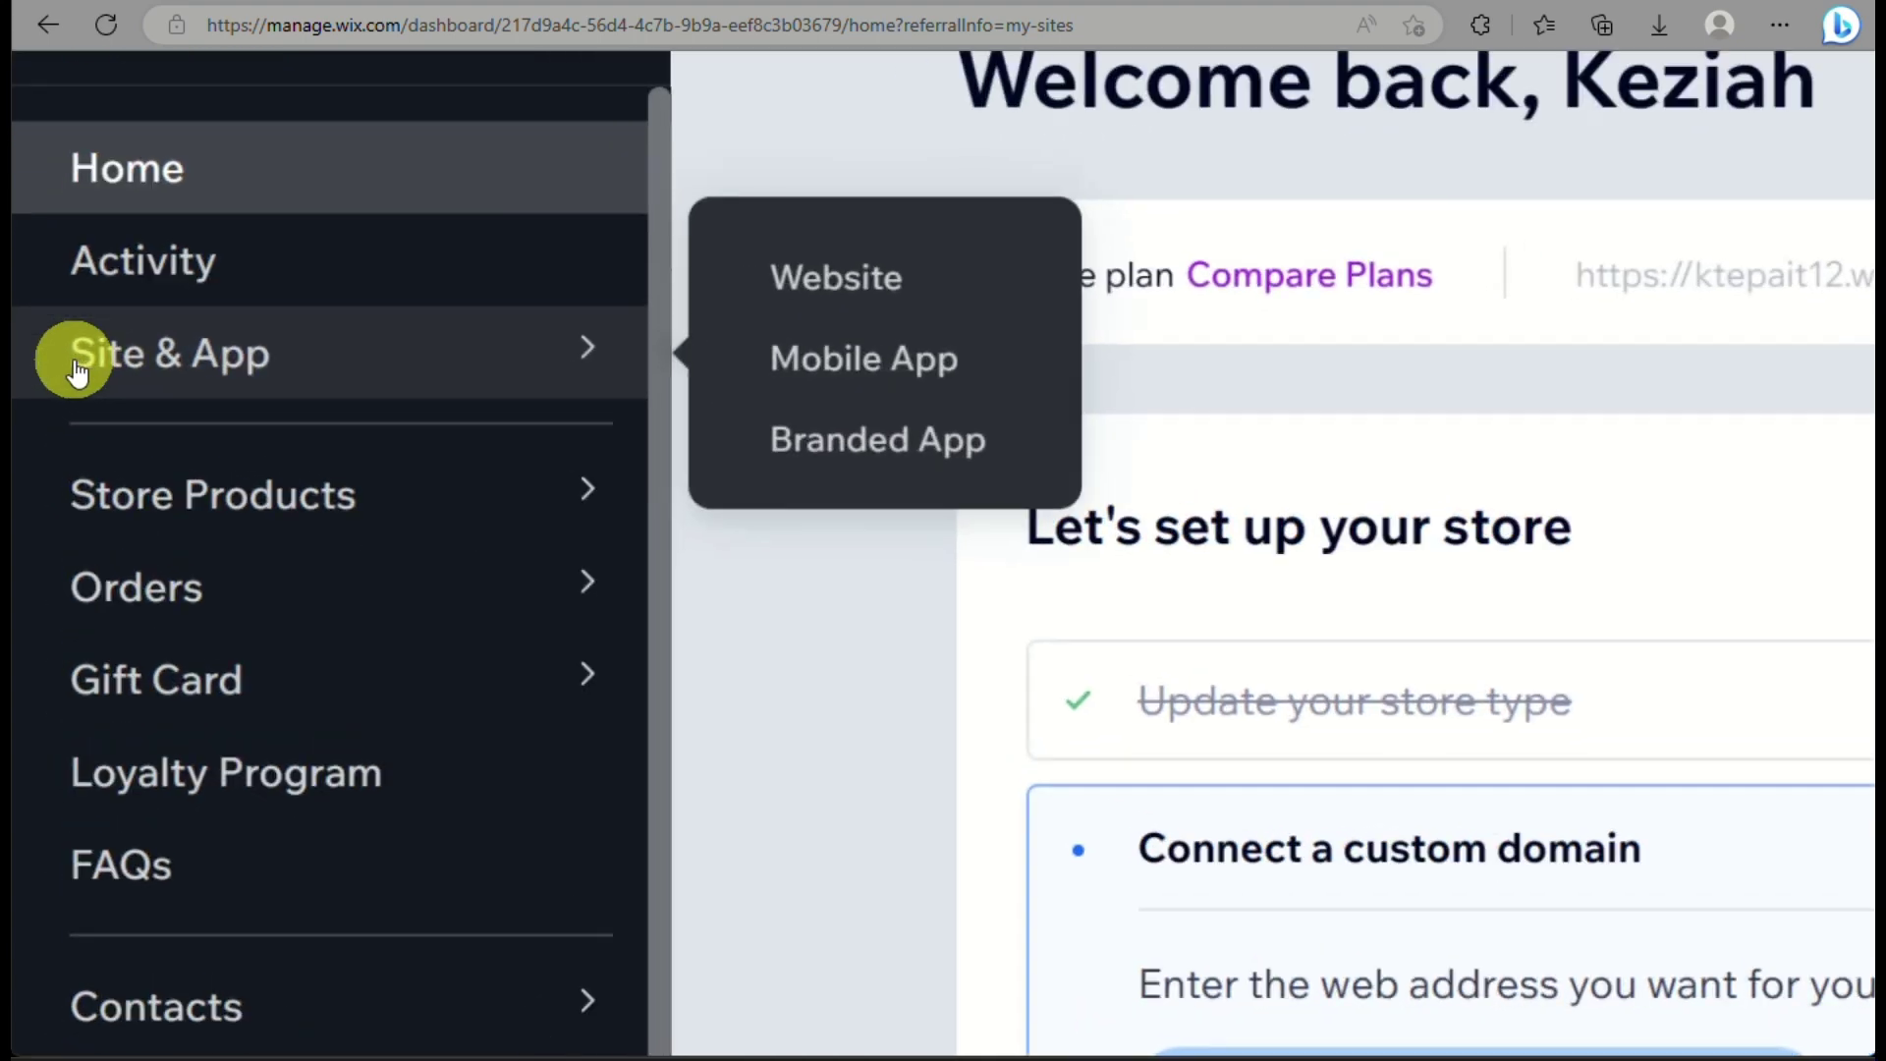
left_click(879, 280)
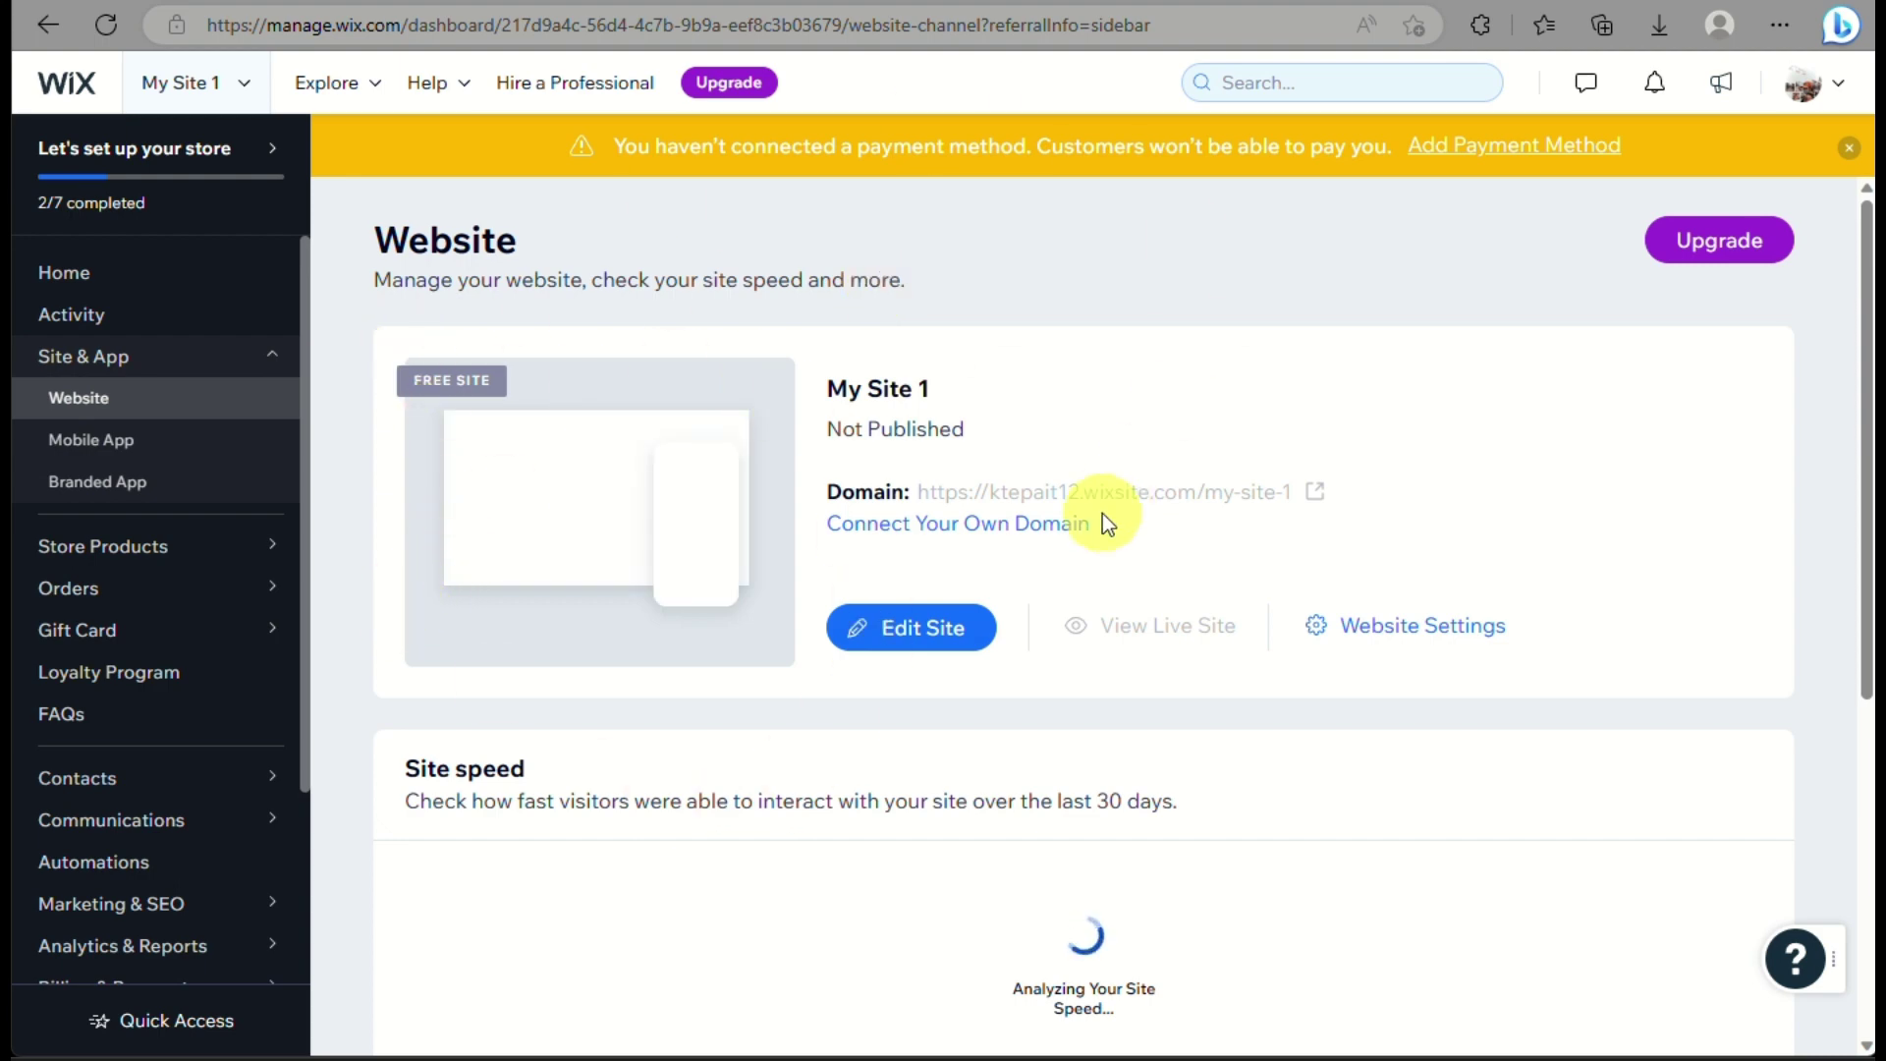
scroll(489, 808, "down", 3)
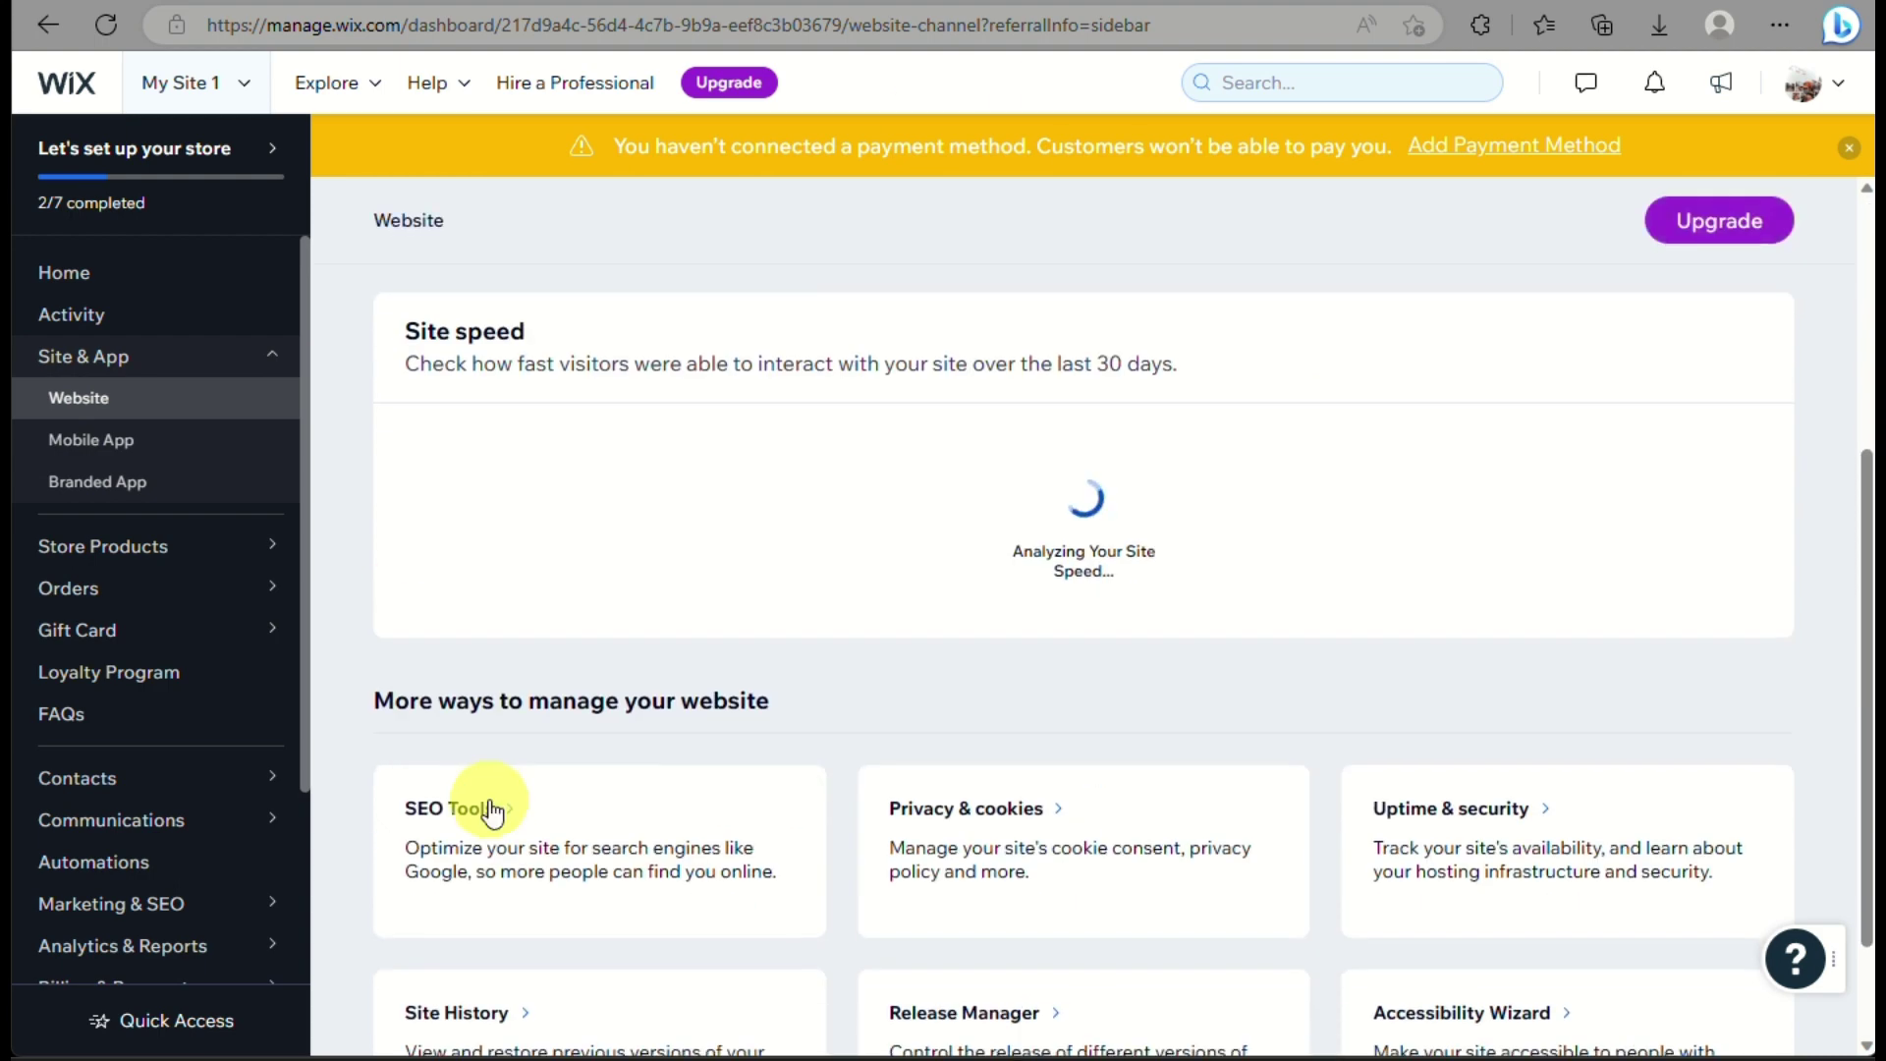
scroll(489, 807, "down", 1)
scroll(489, 799, "up", 4)
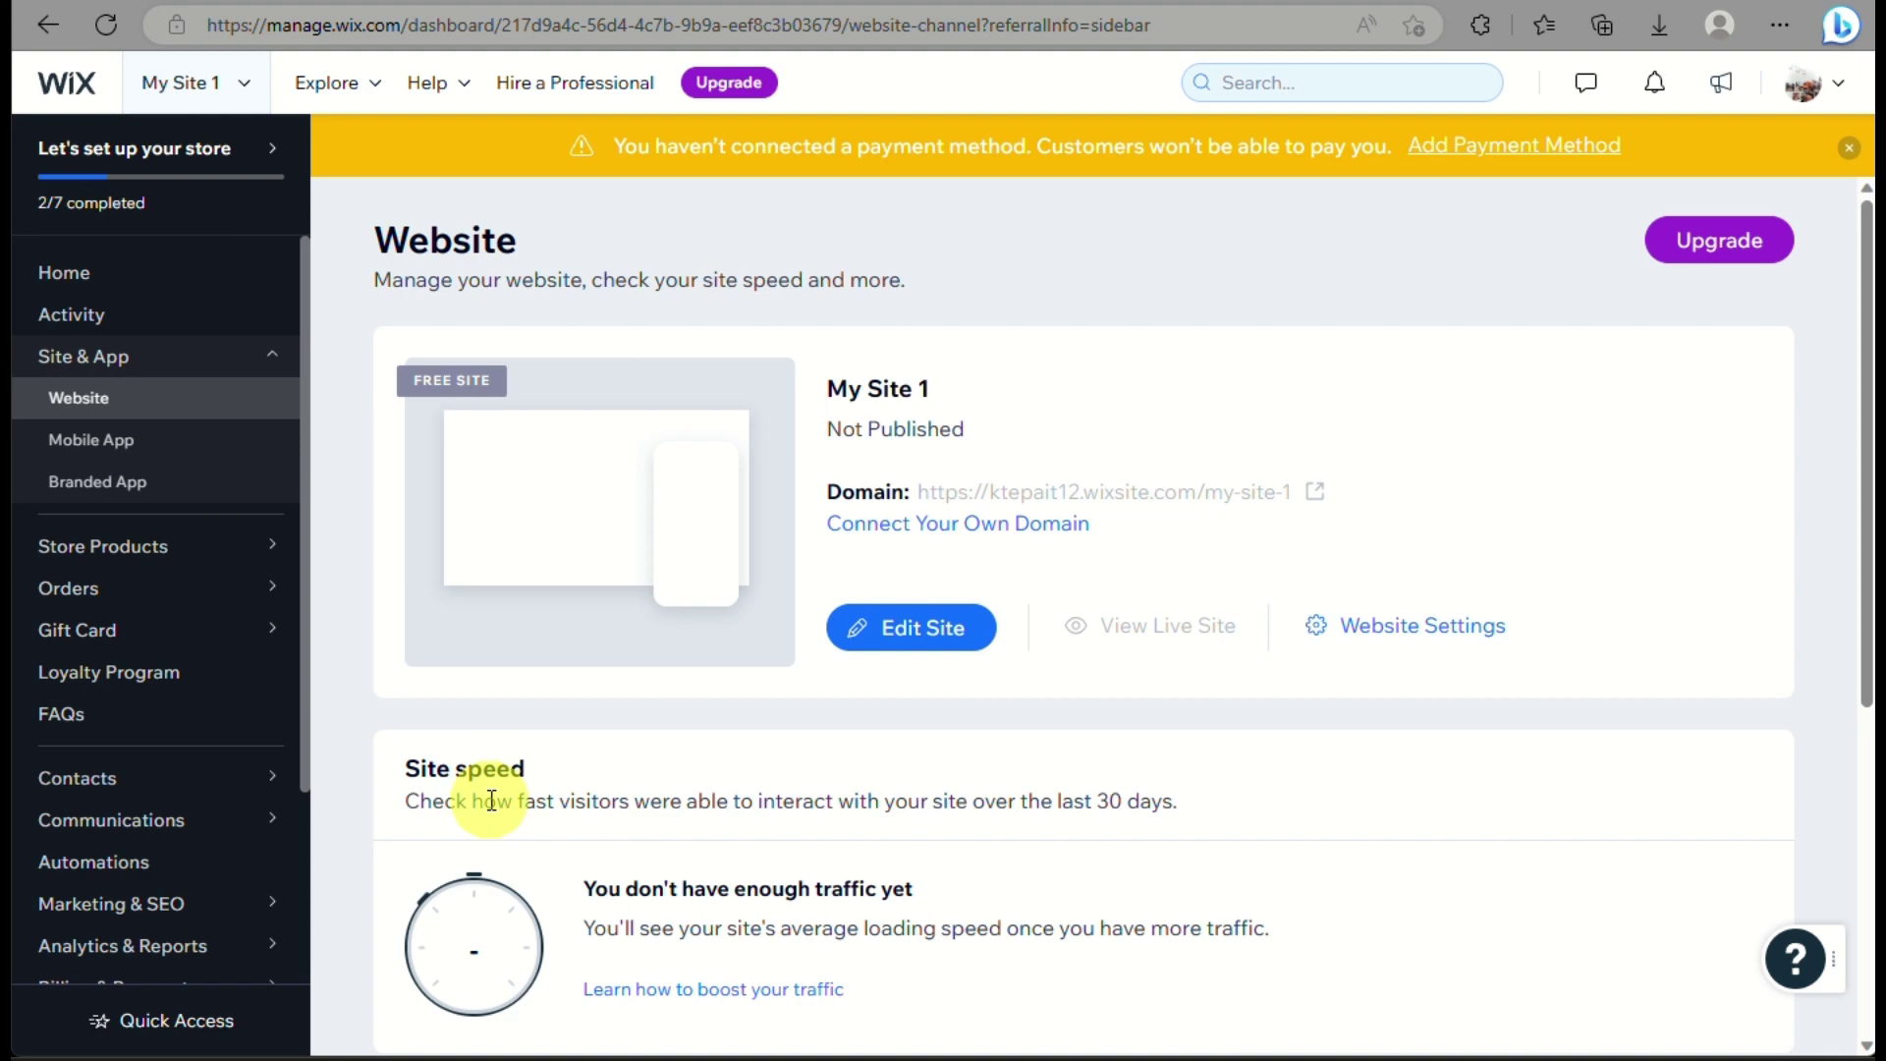
Search the dashboard for 'bulk' and review the Bulk Coupon Creator app page.
left_click(1322, 87)
type("bulk")
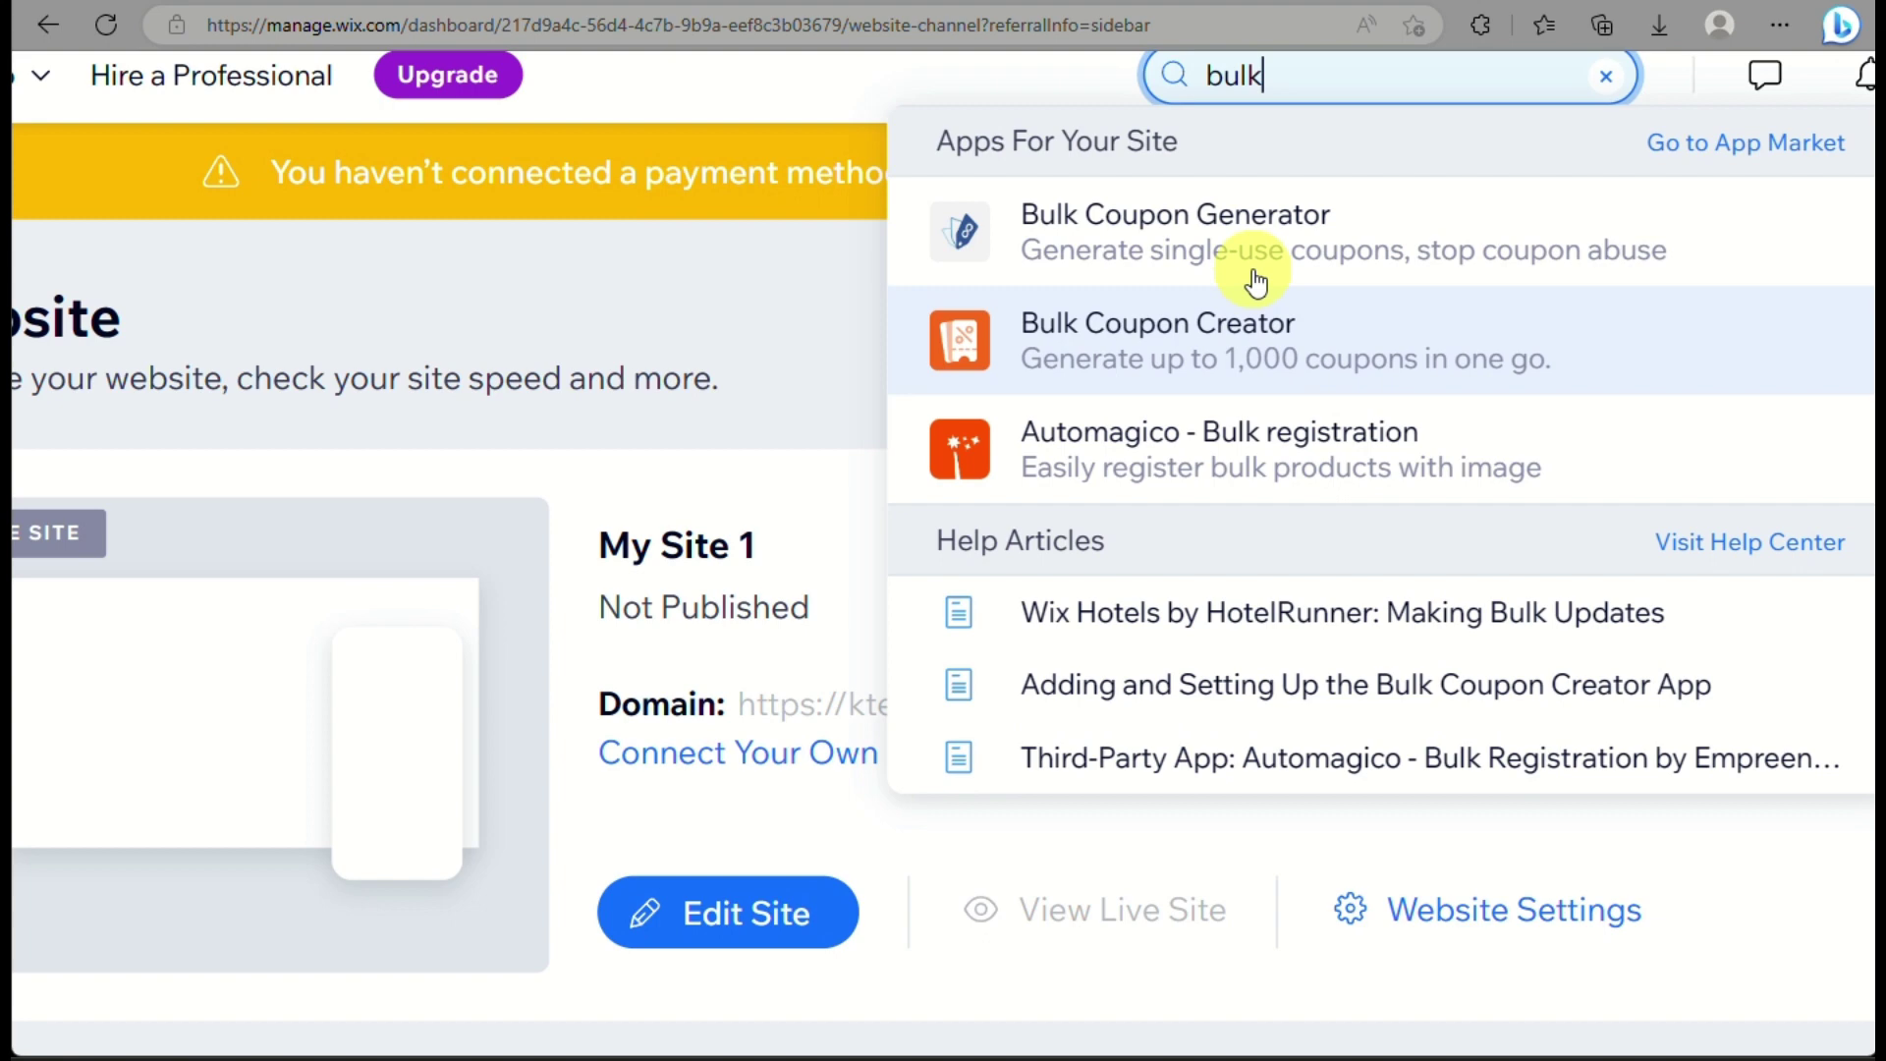
left_click(1081, 369)
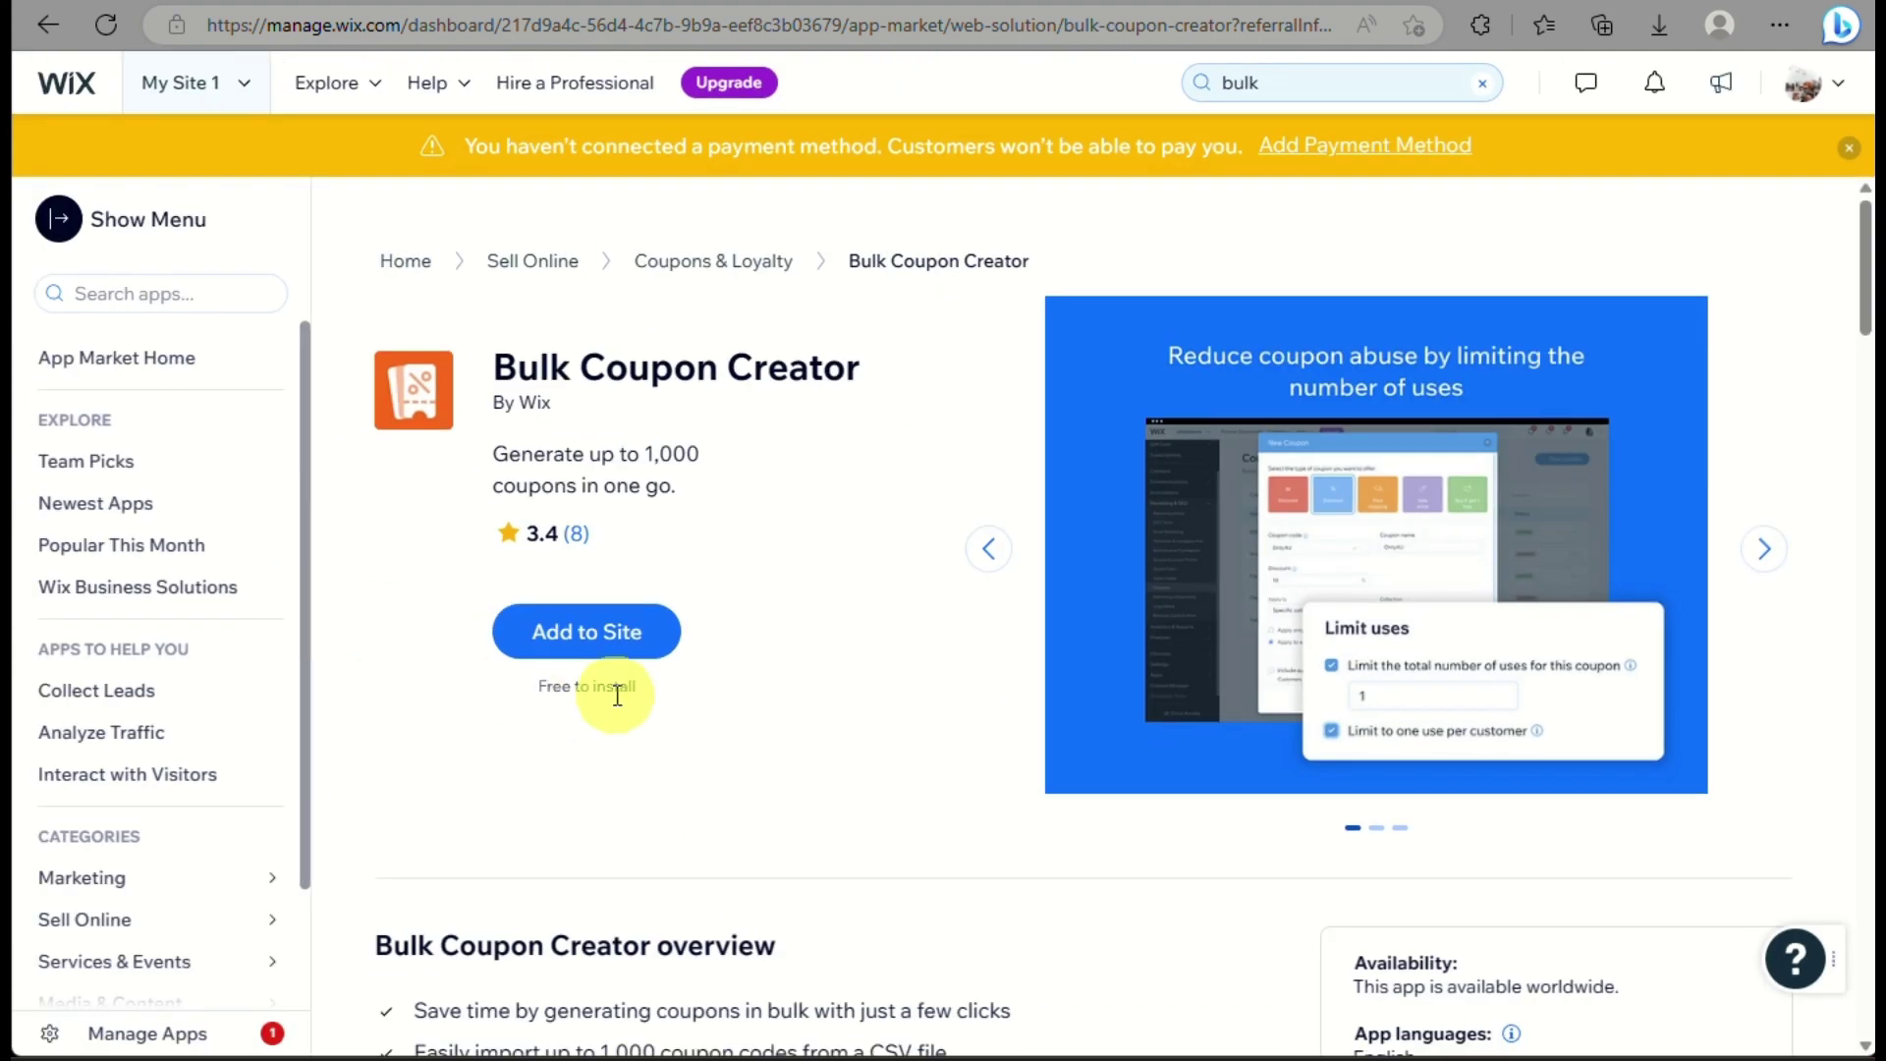
scroll(611, 636, "down", 3)
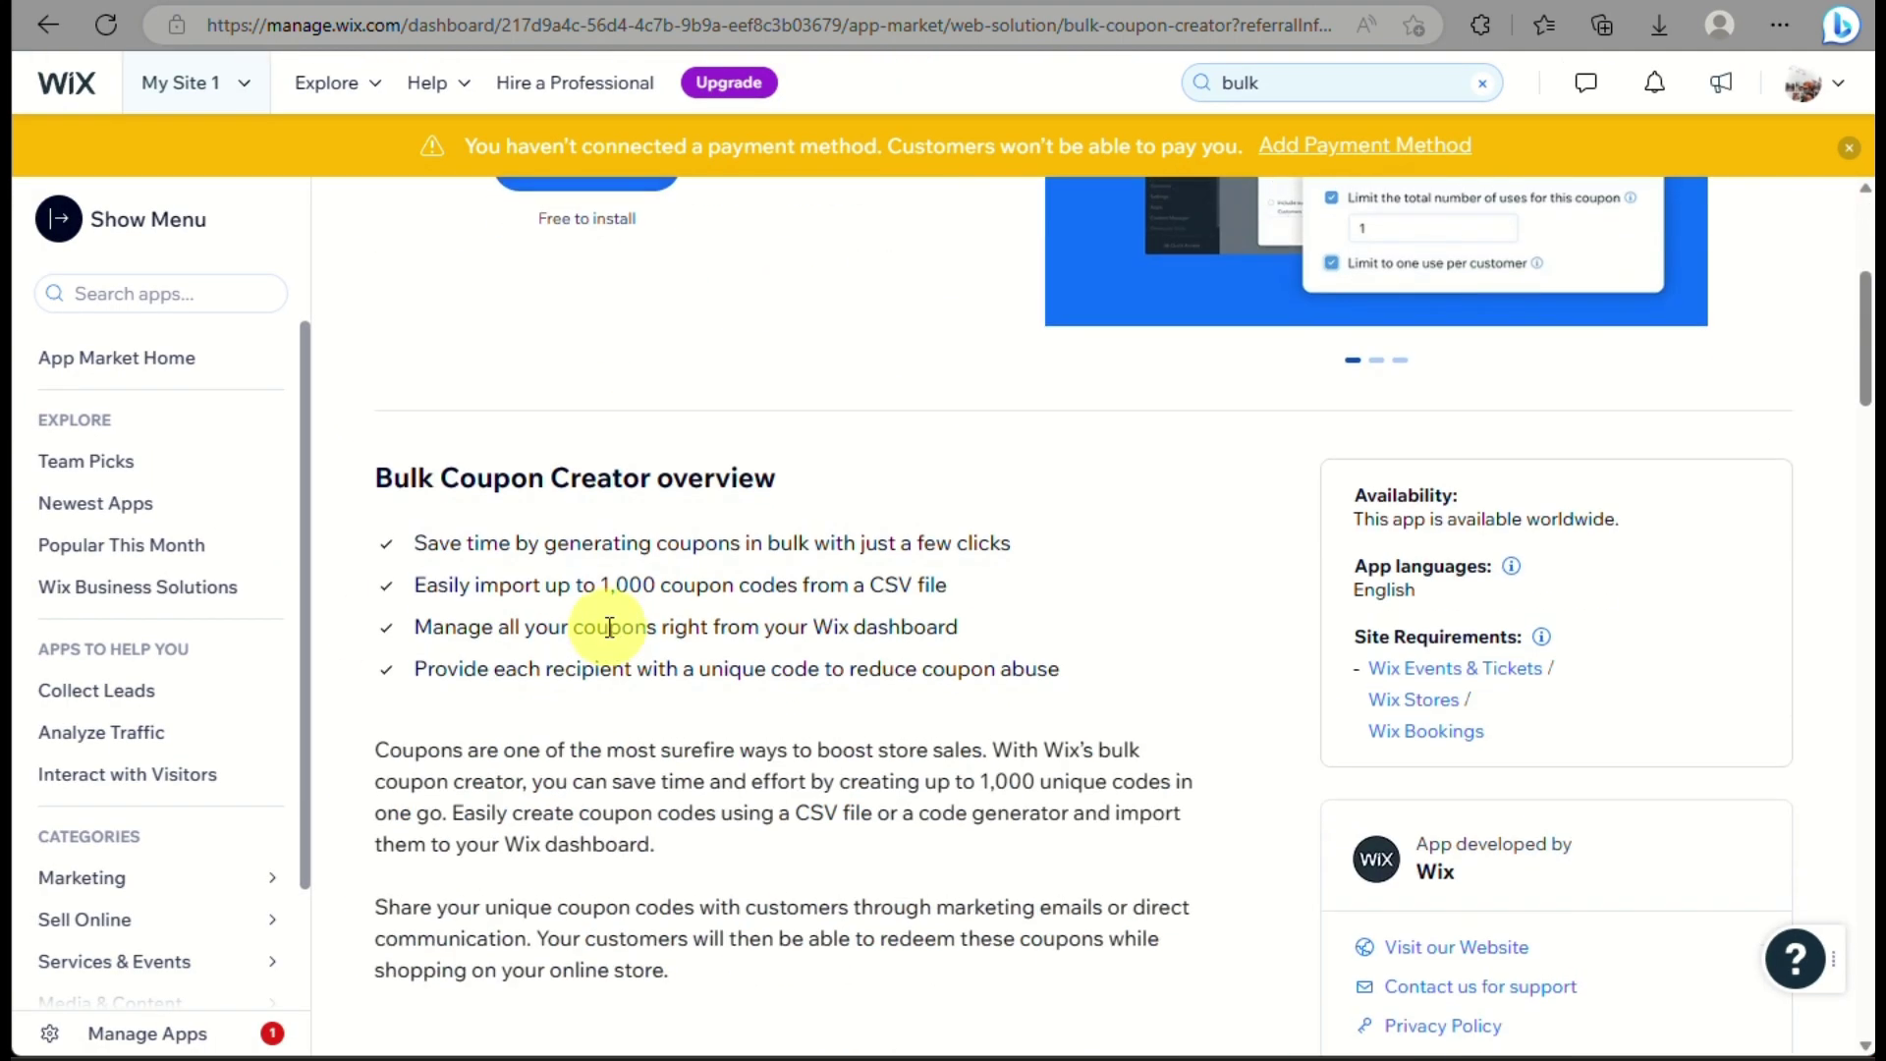
scroll(609, 627, "down", 2)
scroll(609, 627, "down", 4)
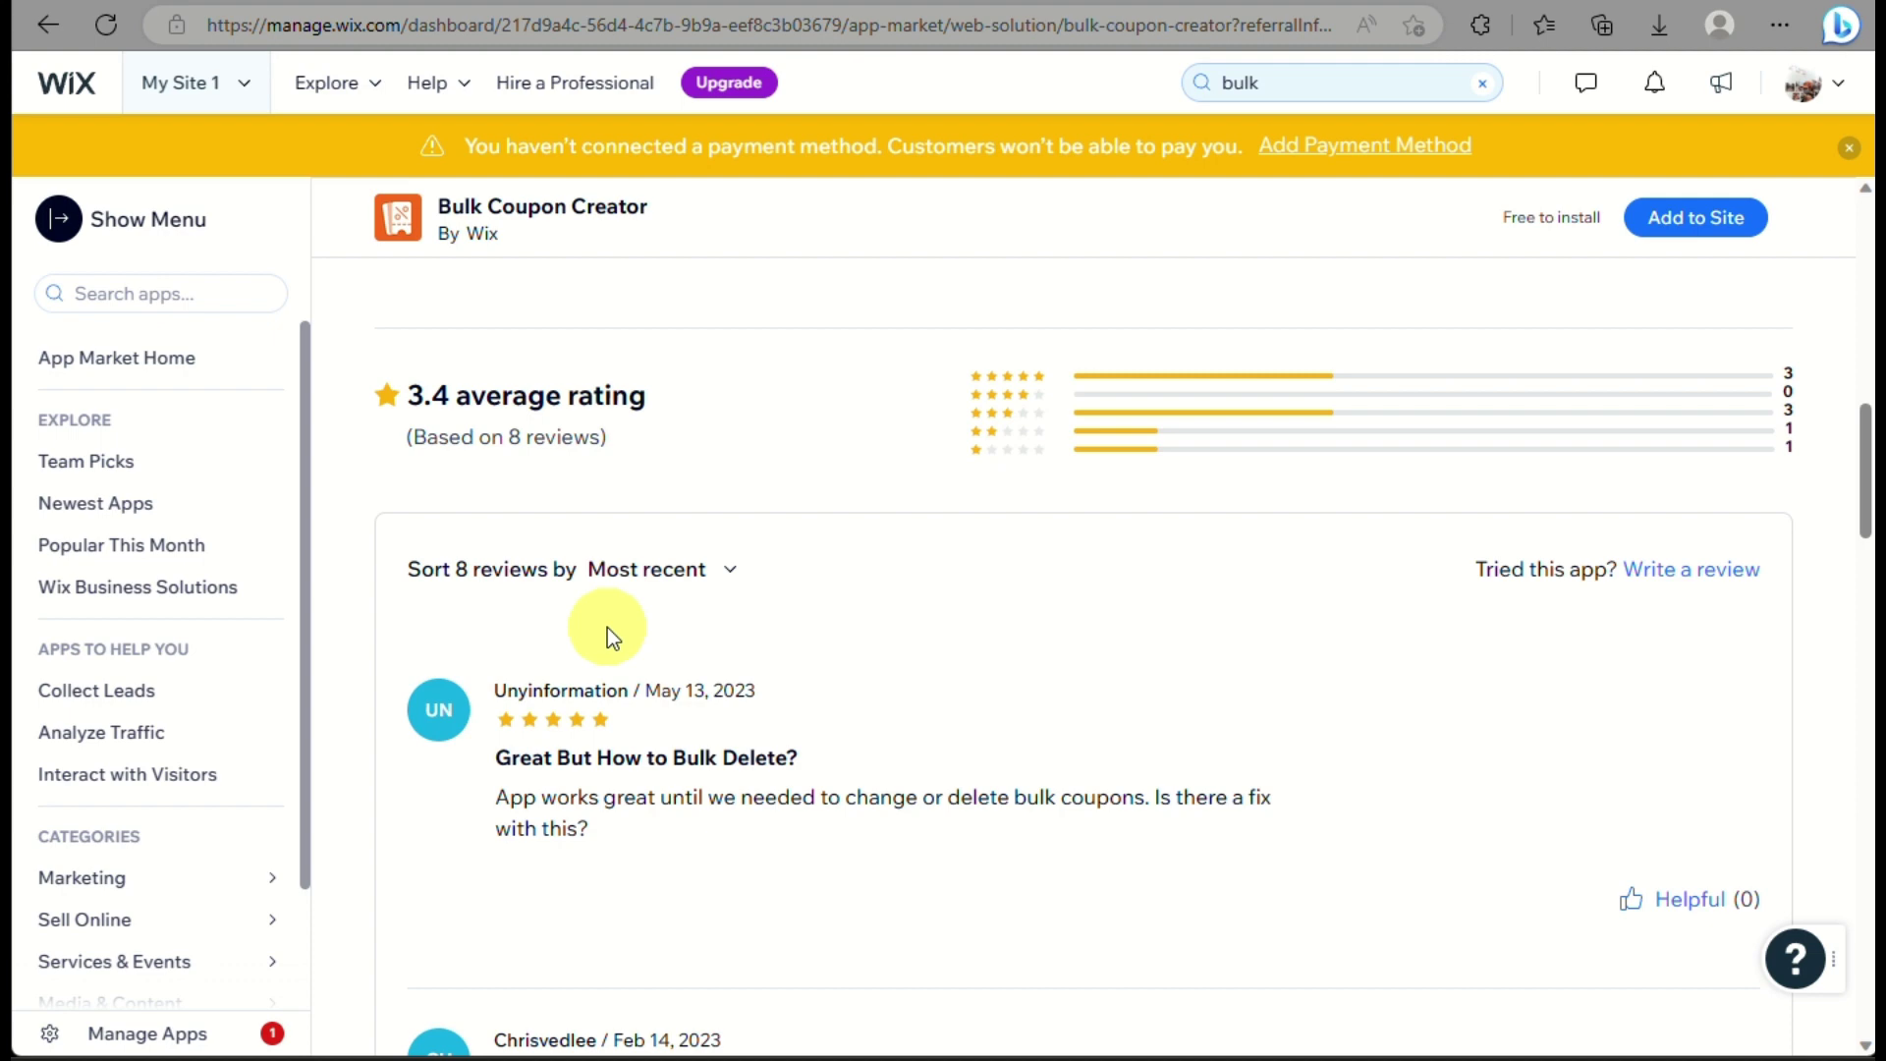
scroll(608, 629, "up", 2)
scroll(600, 624, "up", 8)
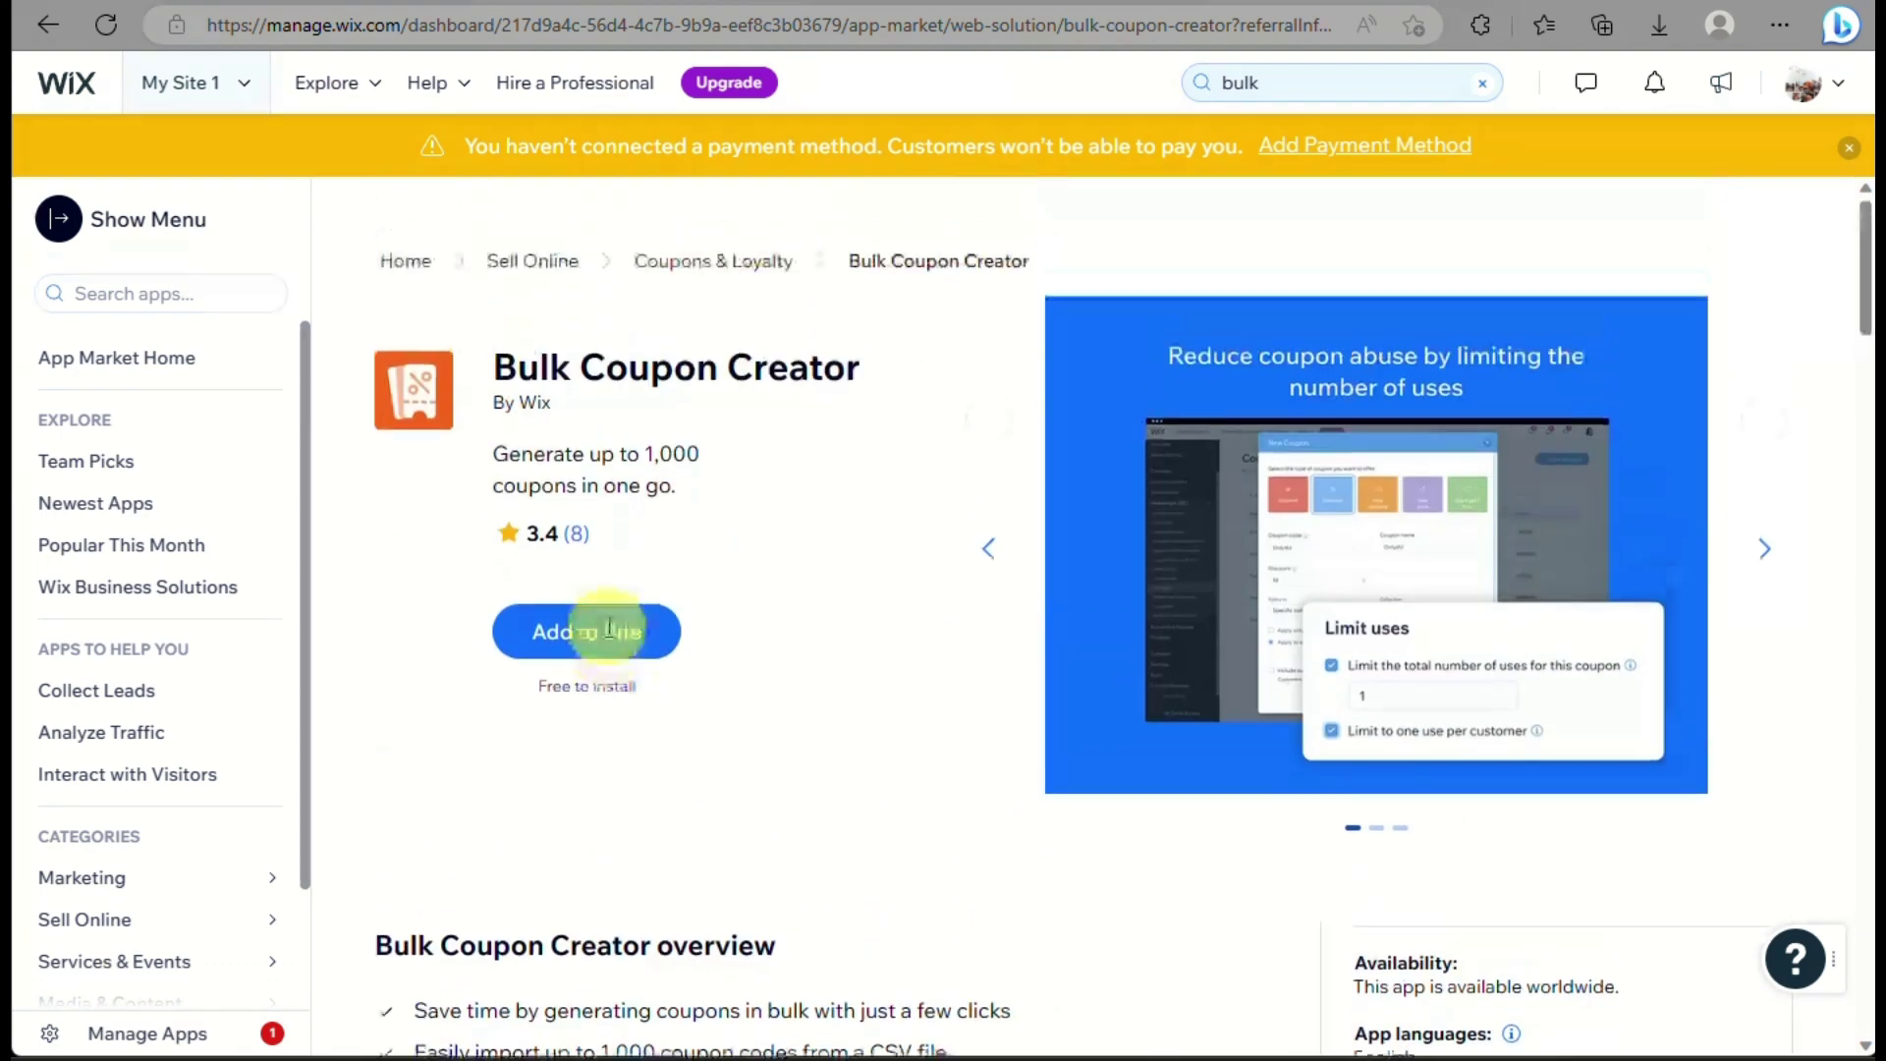
left_click(569, 636)
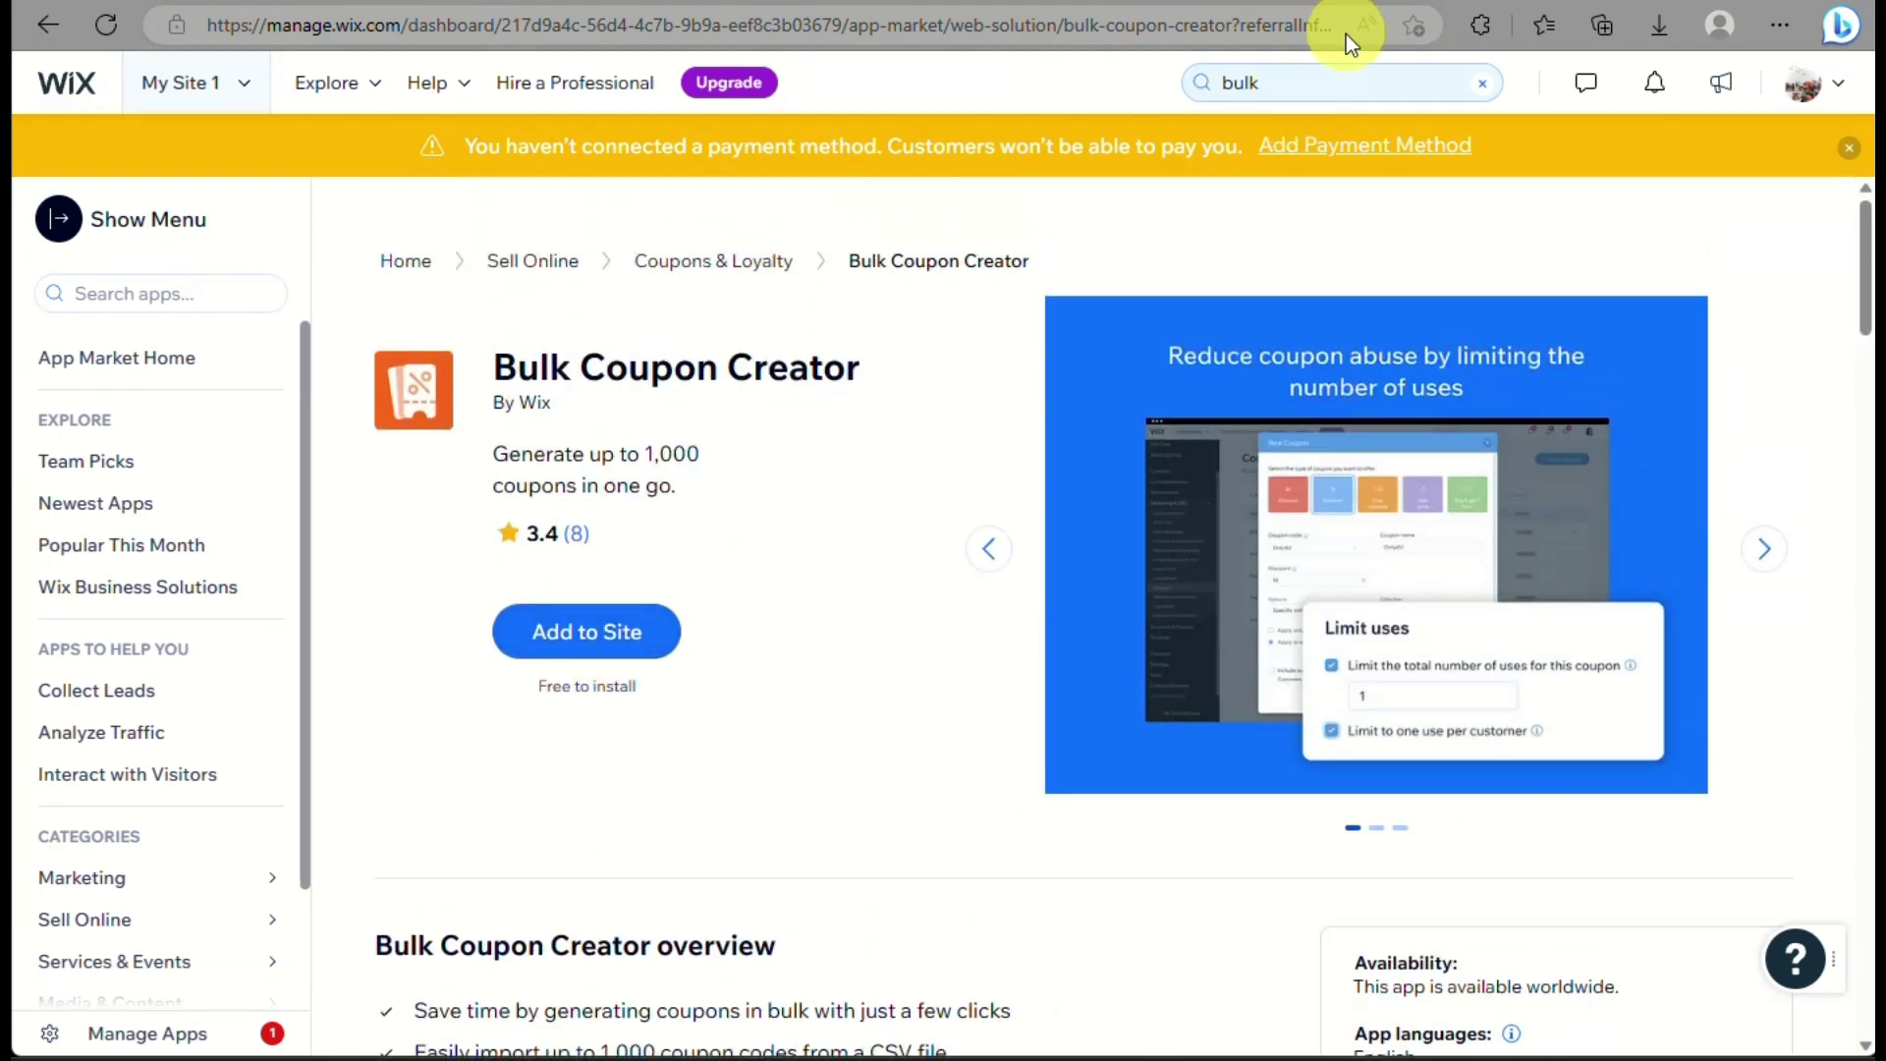
Choose Bulk Coupon Generator from the 'bulk' results and begin adding it to the site.
left_click(1315, 81)
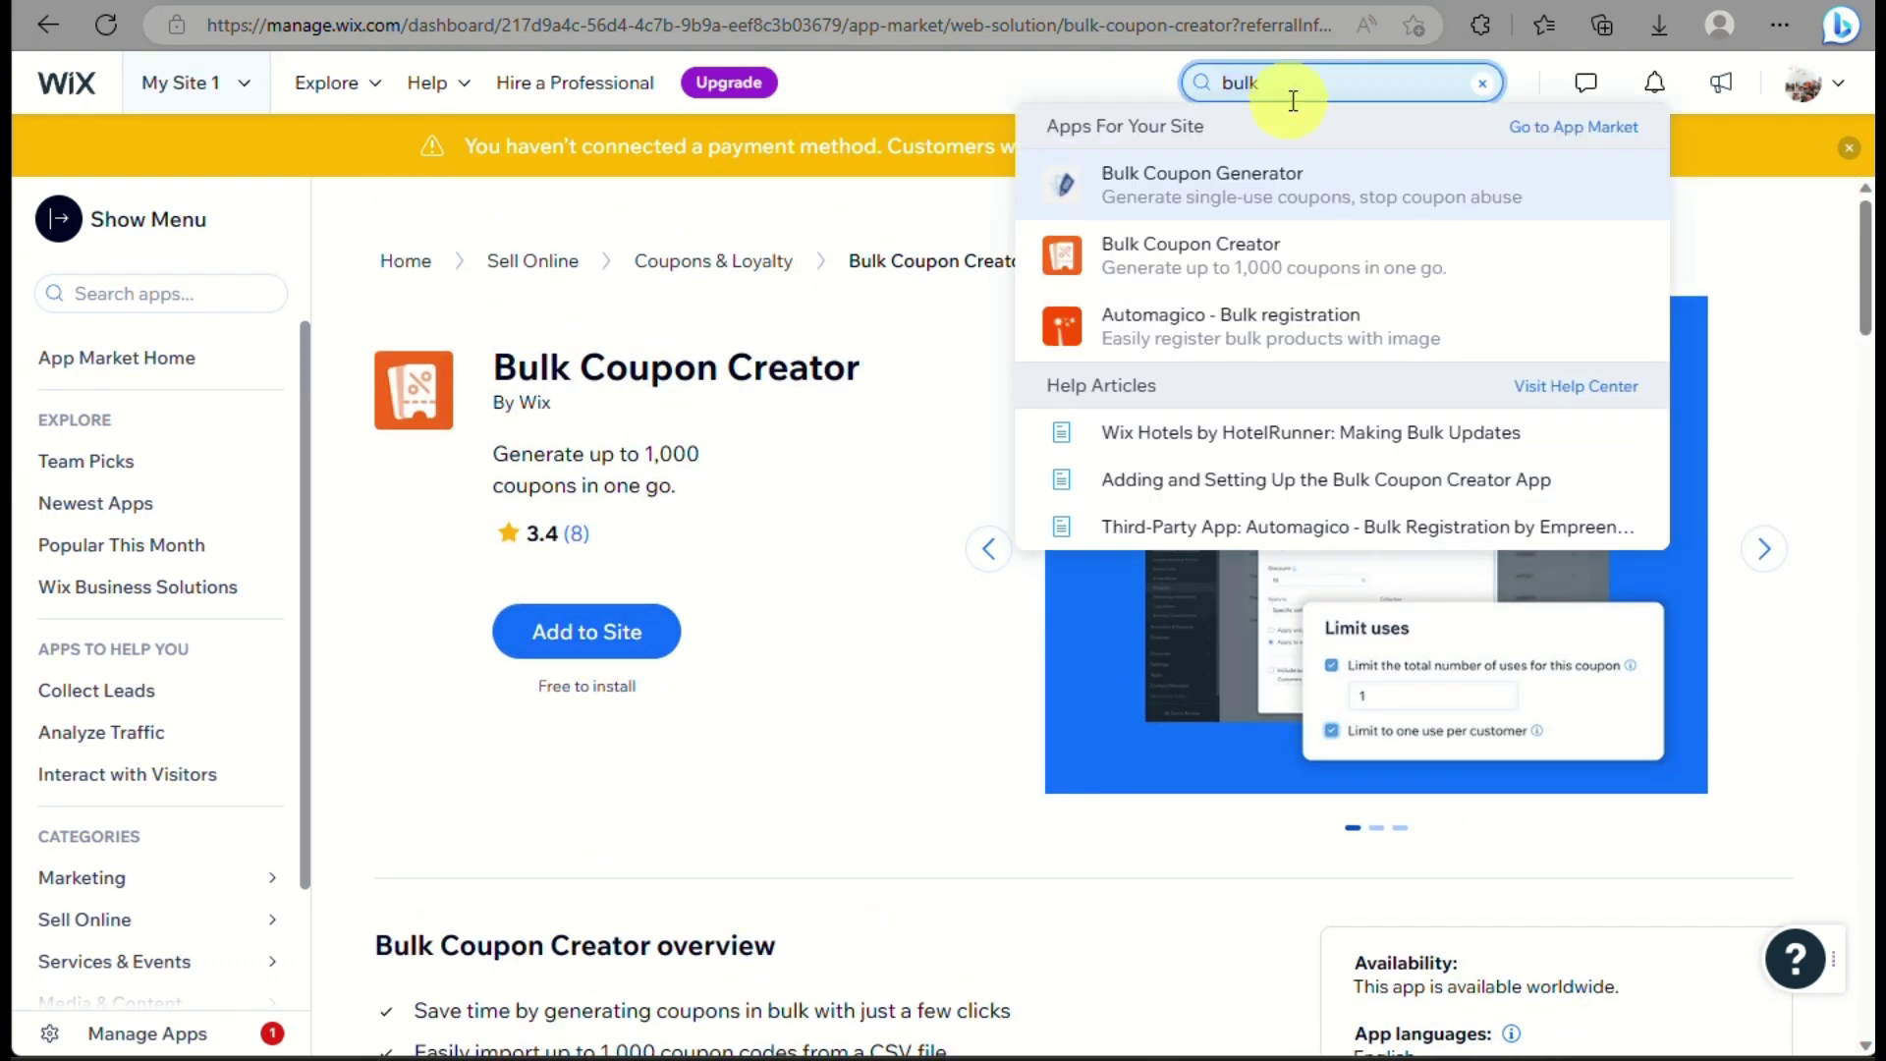
left_click(1267, 208)
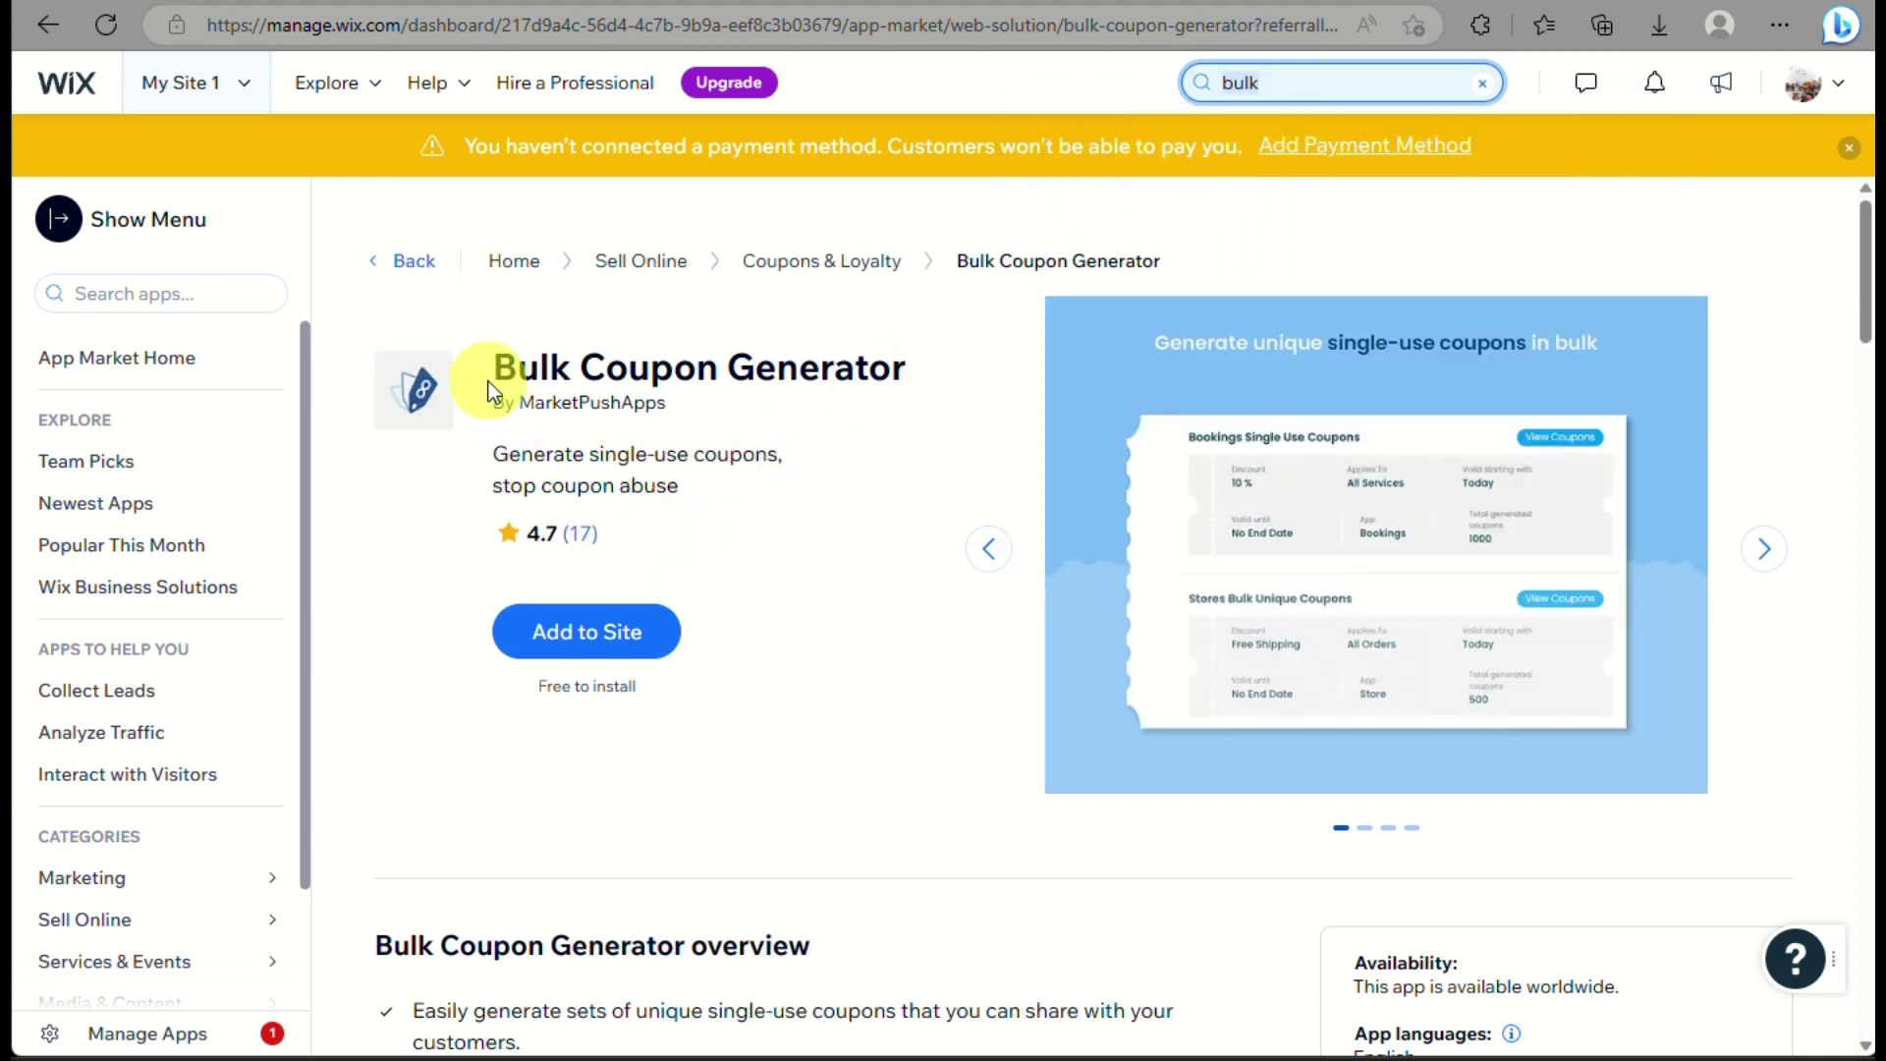
scroll(599, 444, "down", 2)
scroll(596, 444, "down", 3)
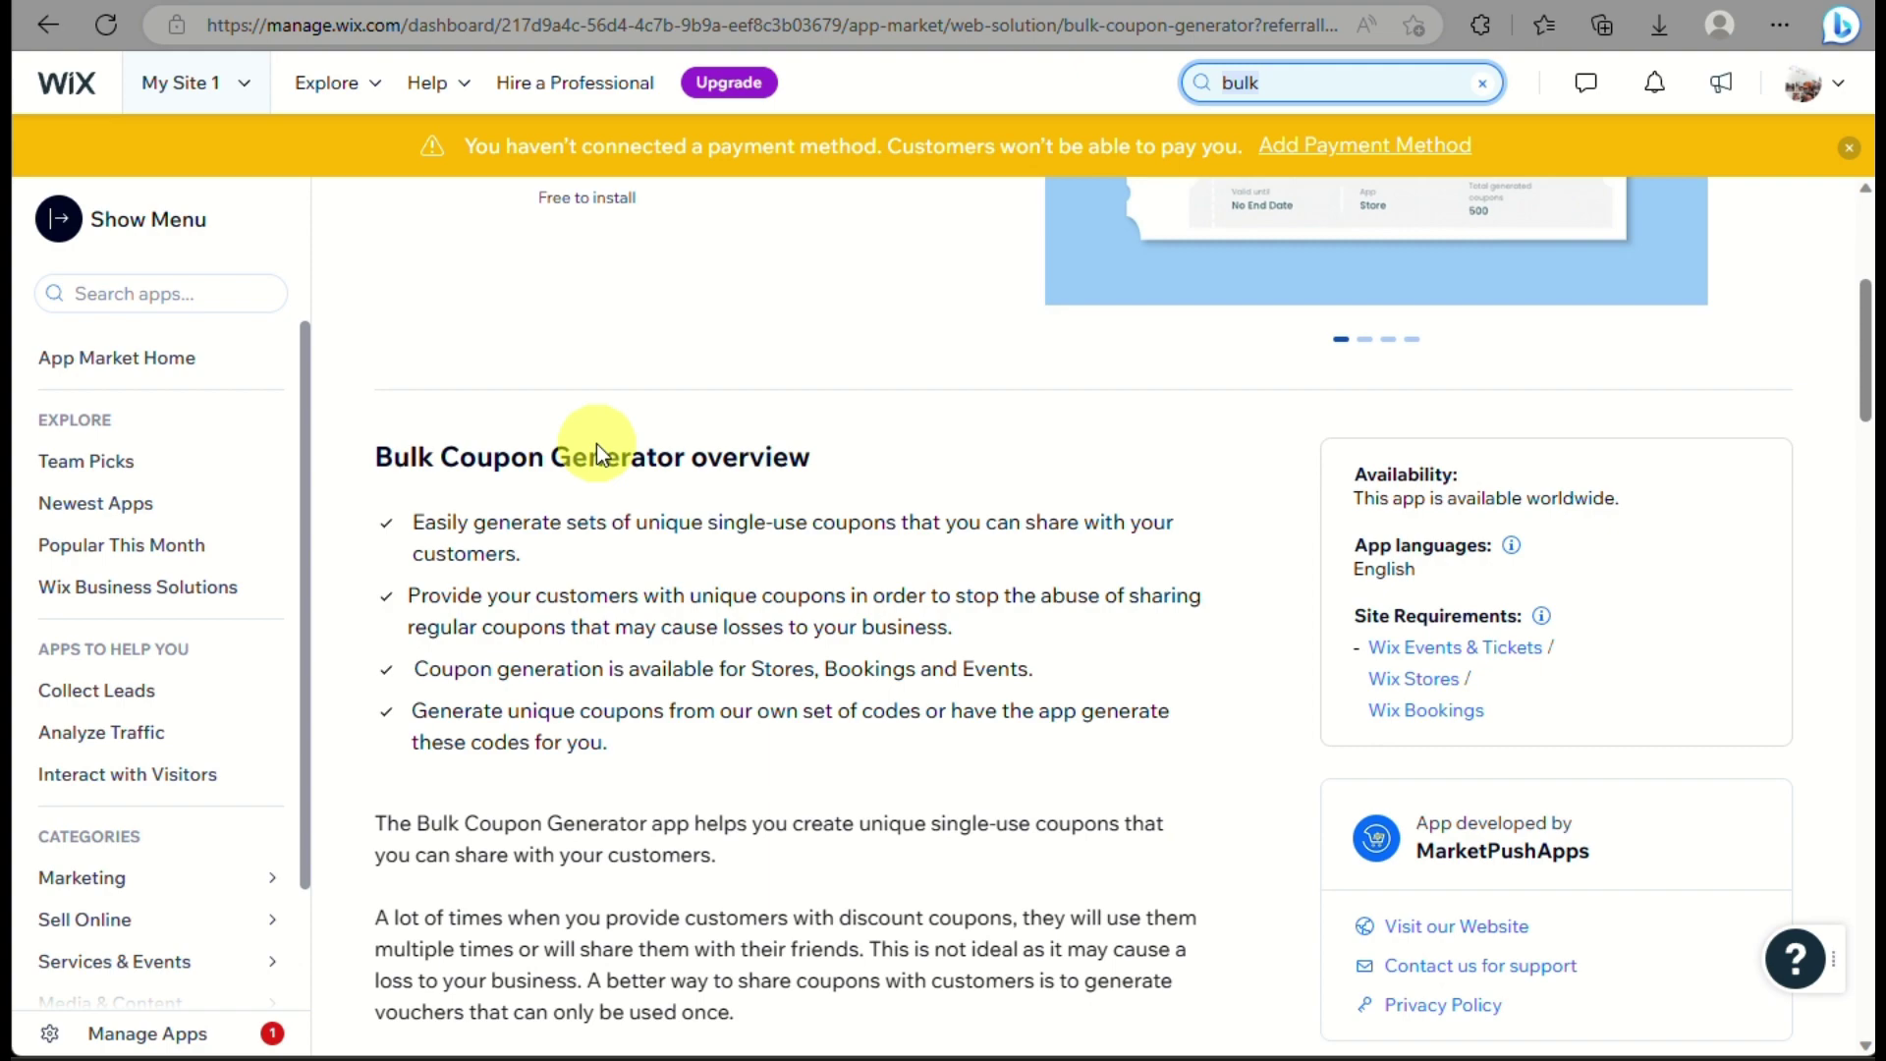
scroll(598, 444, "down", 3)
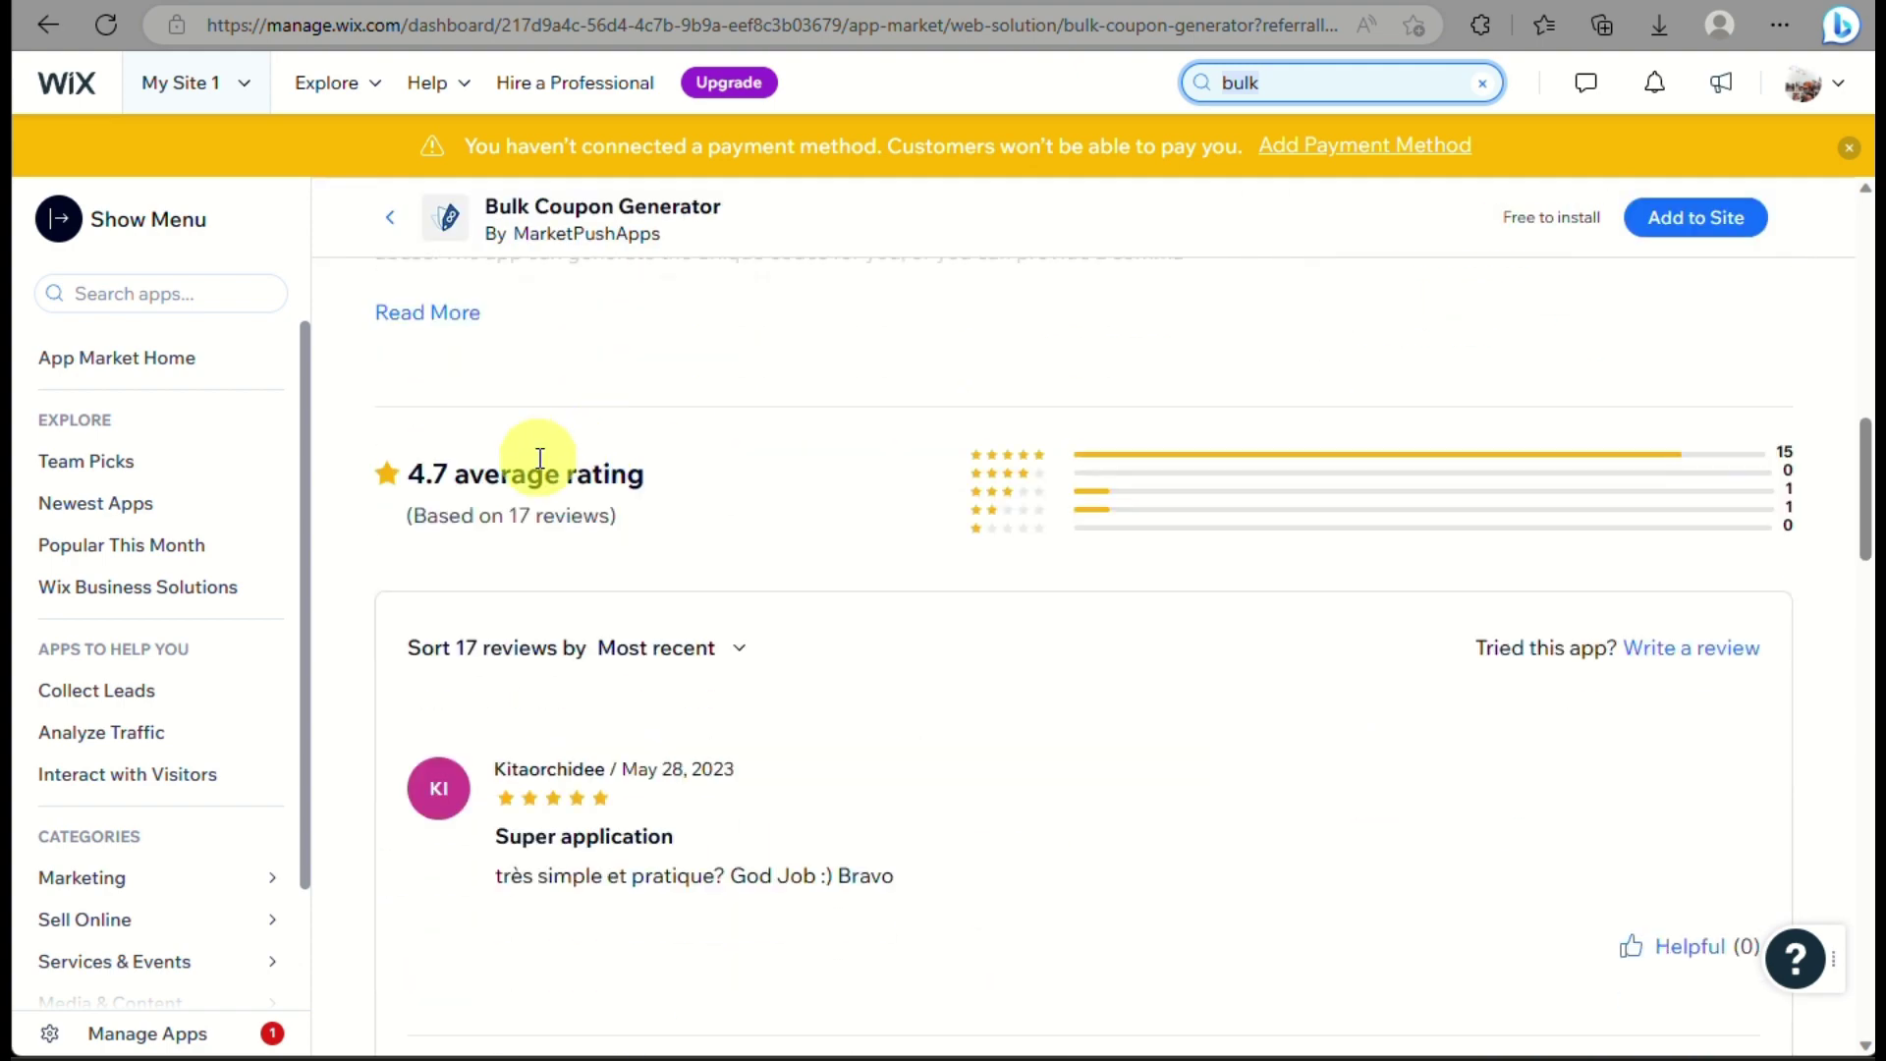
scroll(540, 458, "down", 3)
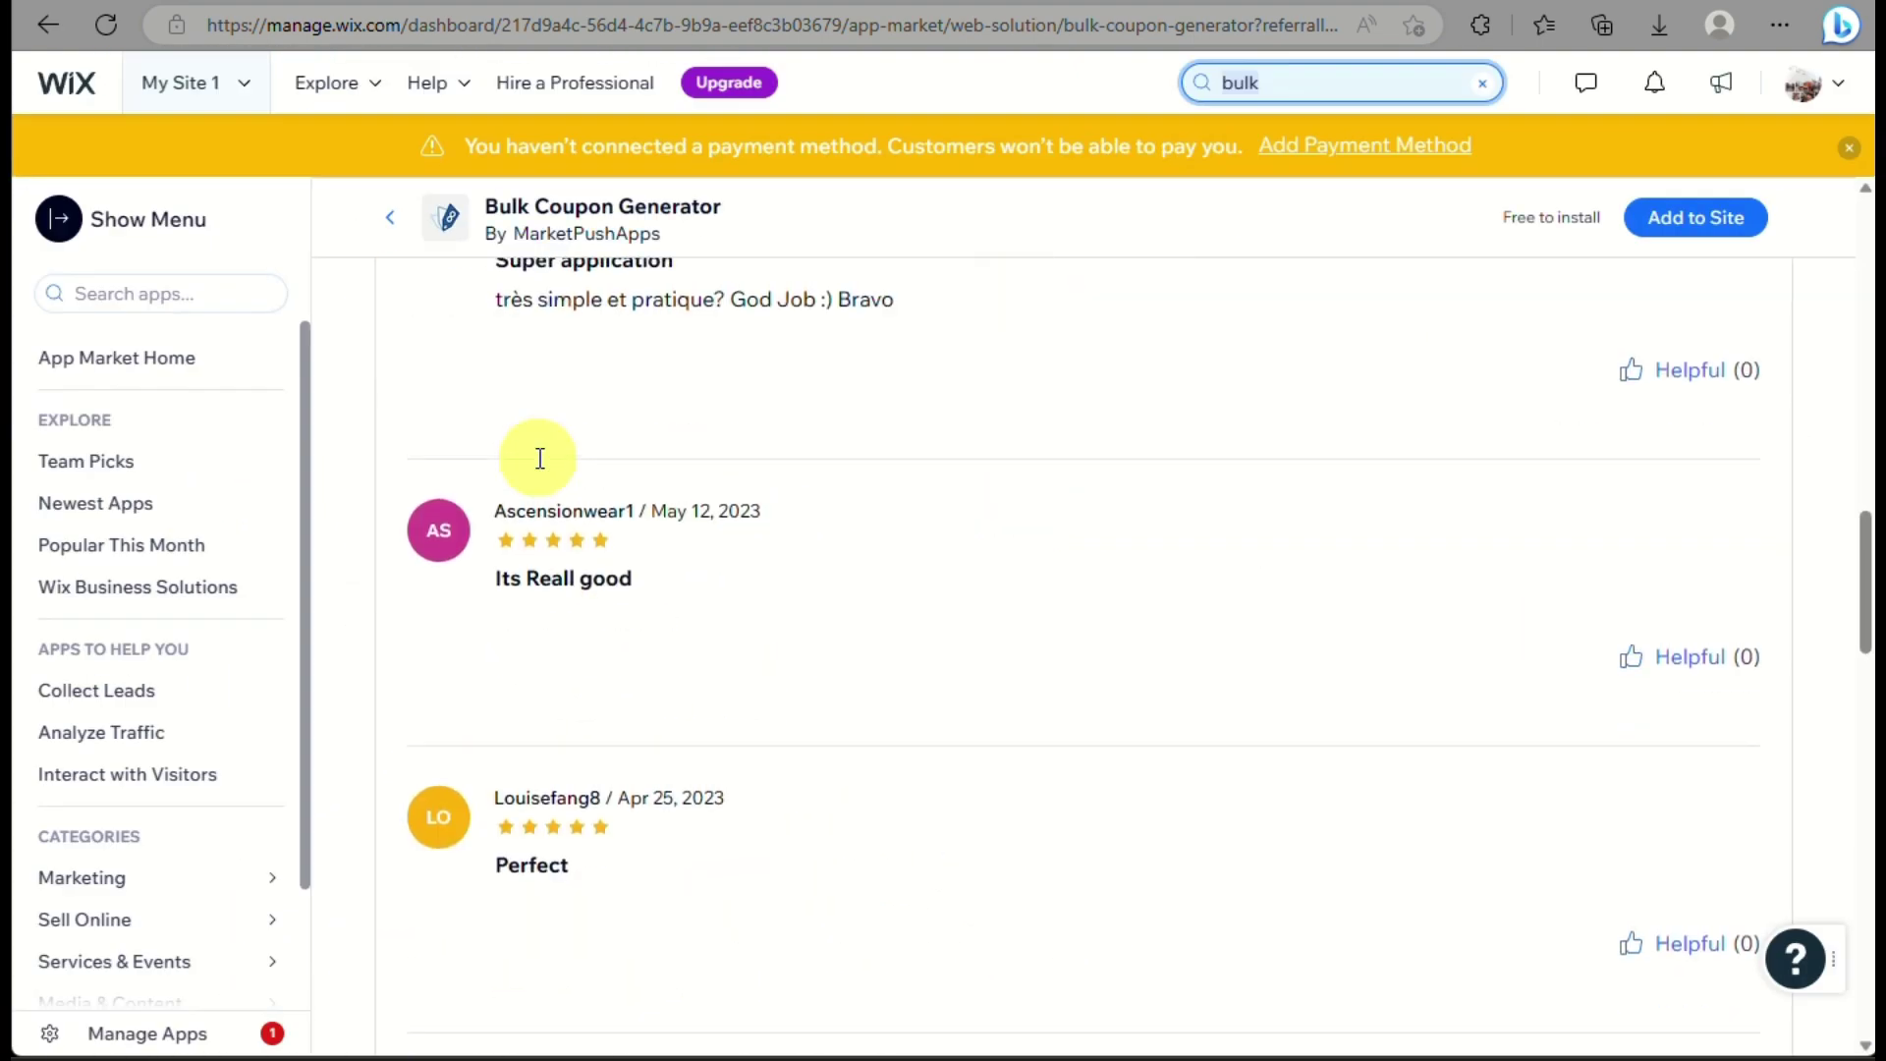
scroll(540, 459, "up", 1)
scroll(539, 459, "up", 10)
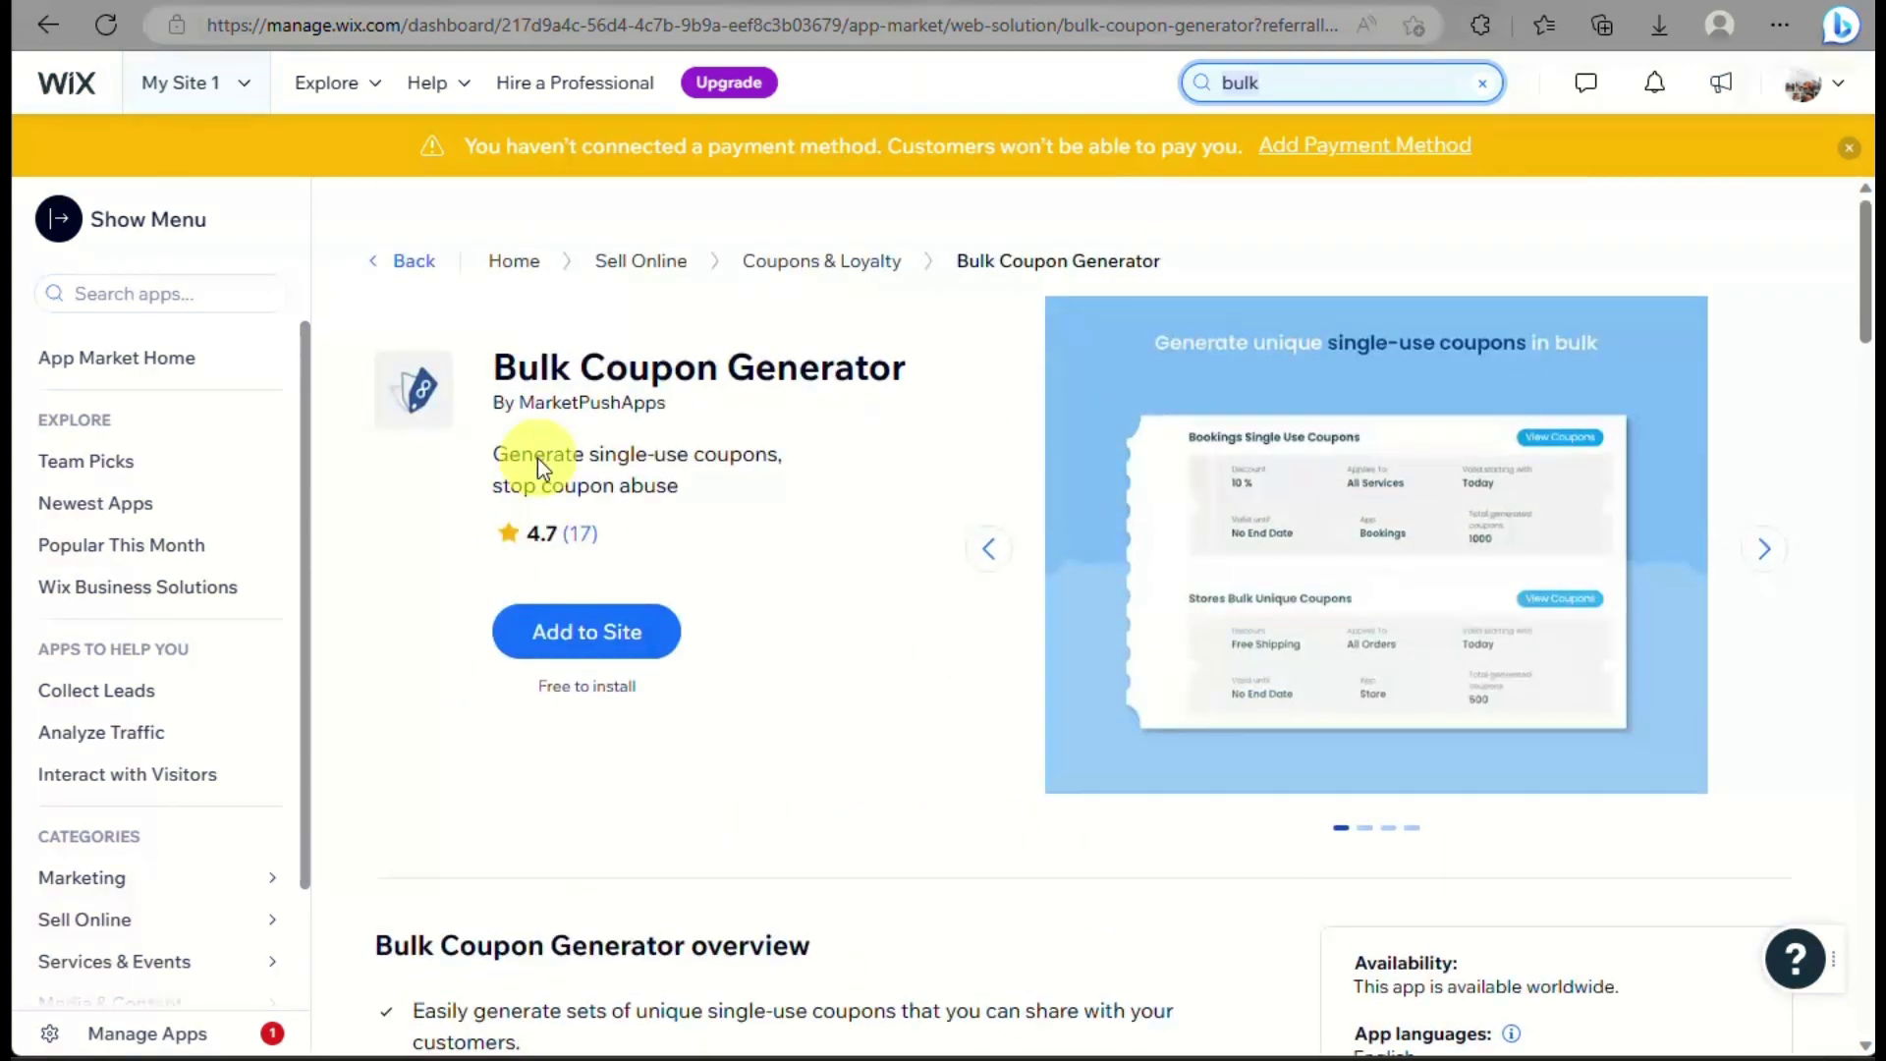
left_click(619, 635)
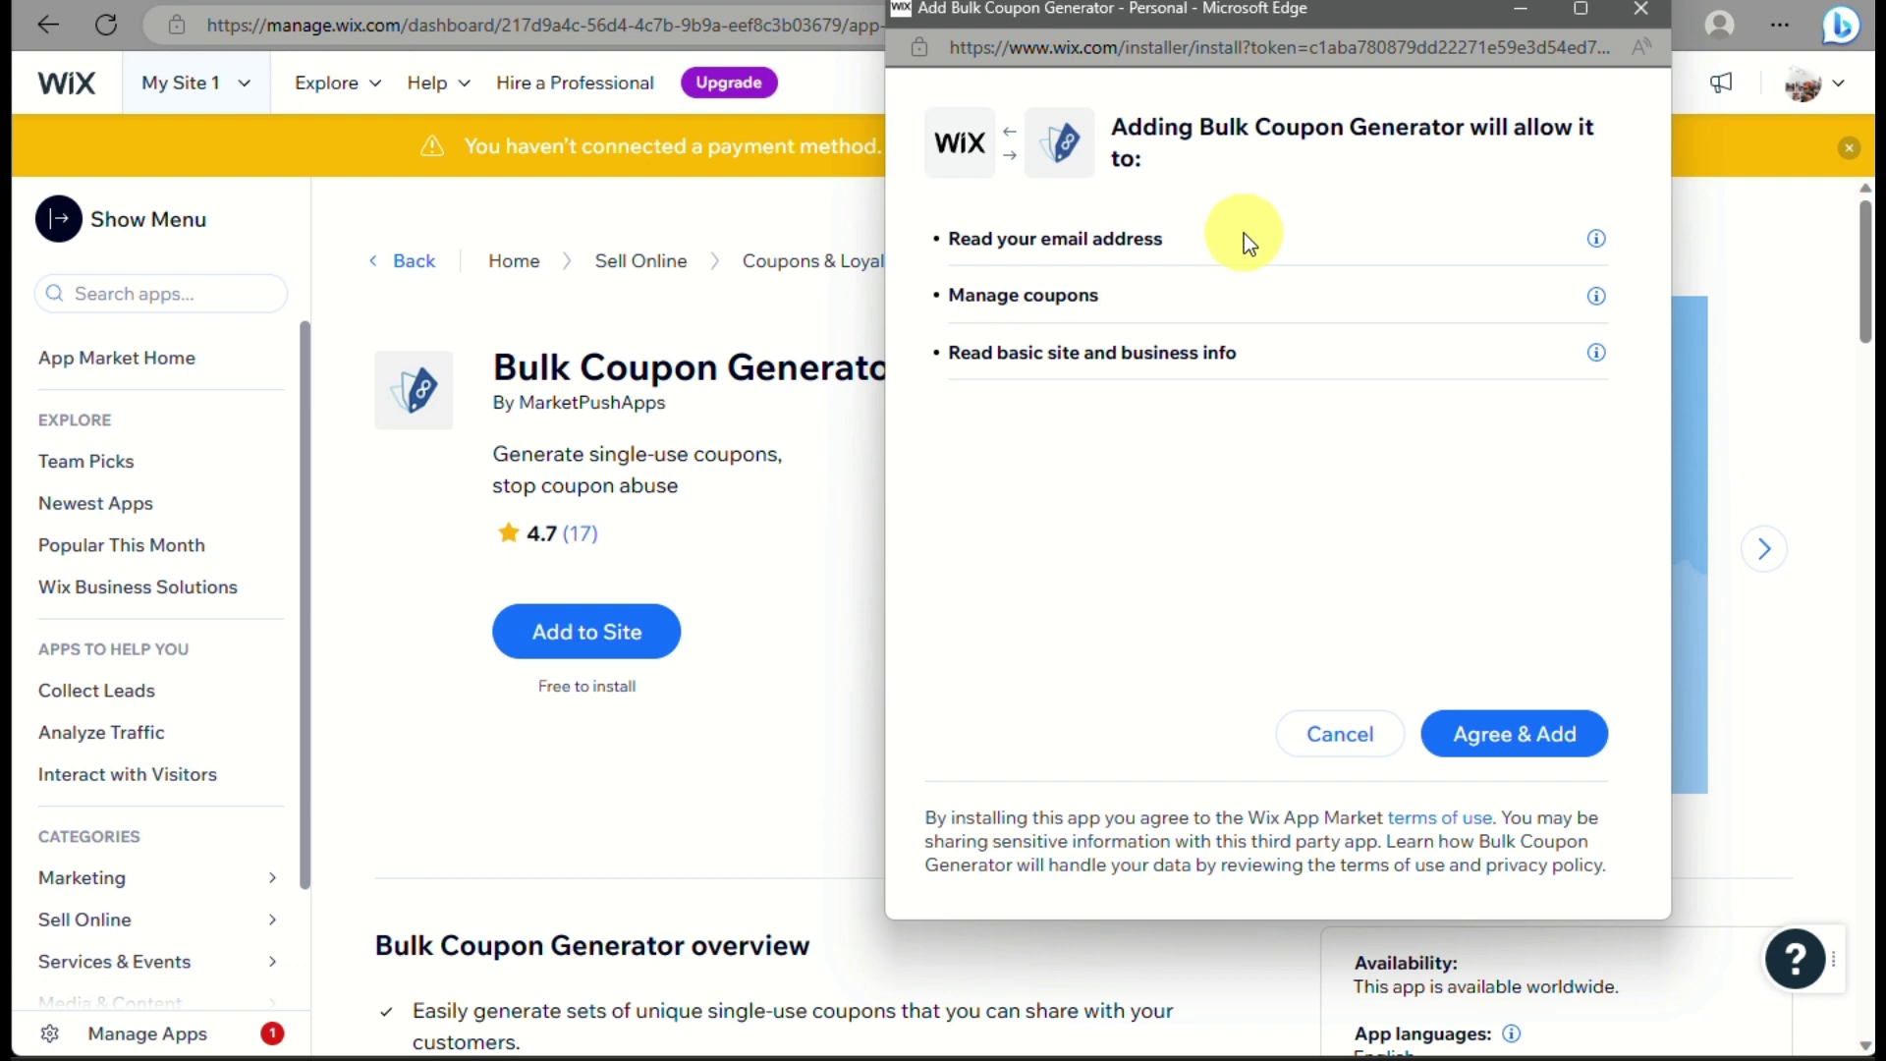
Accept the app's permissions, save its basic settings and reach Coupon Sets.
left_click(1518, 759)
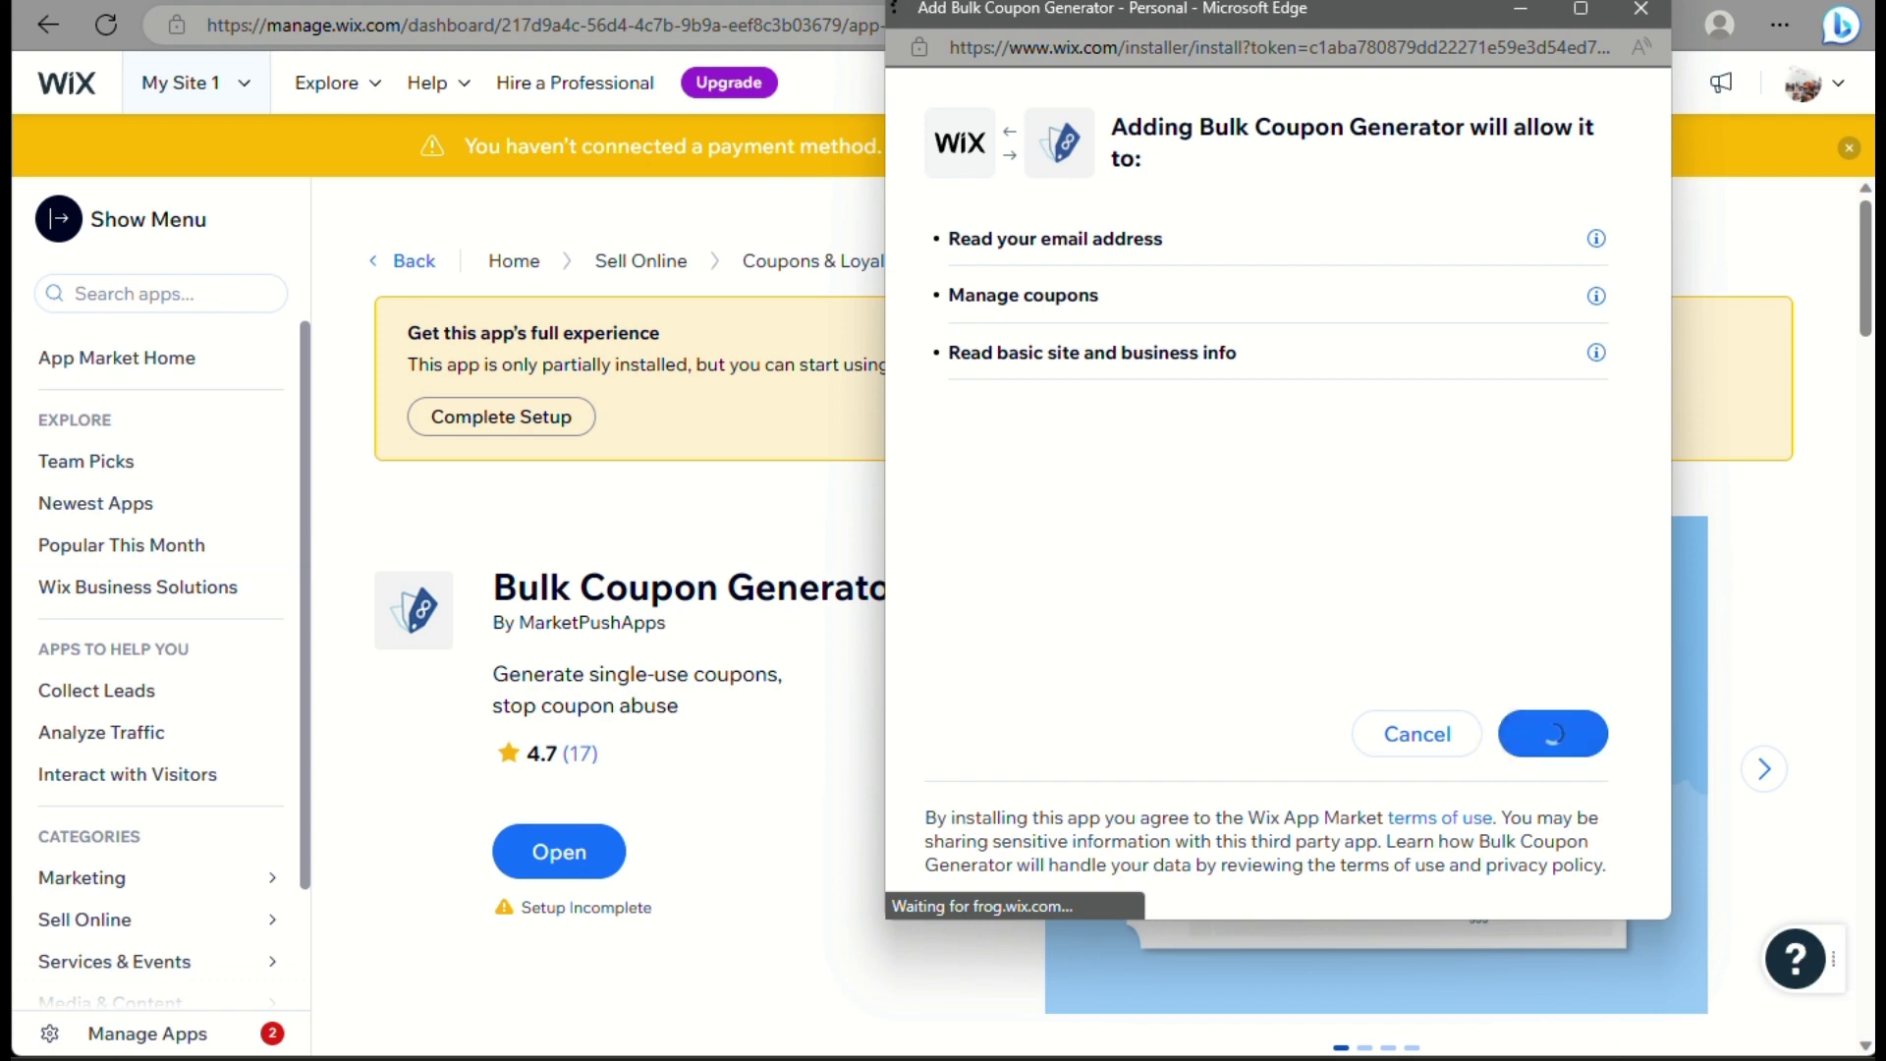
scroll(858, 596, "down", 1)
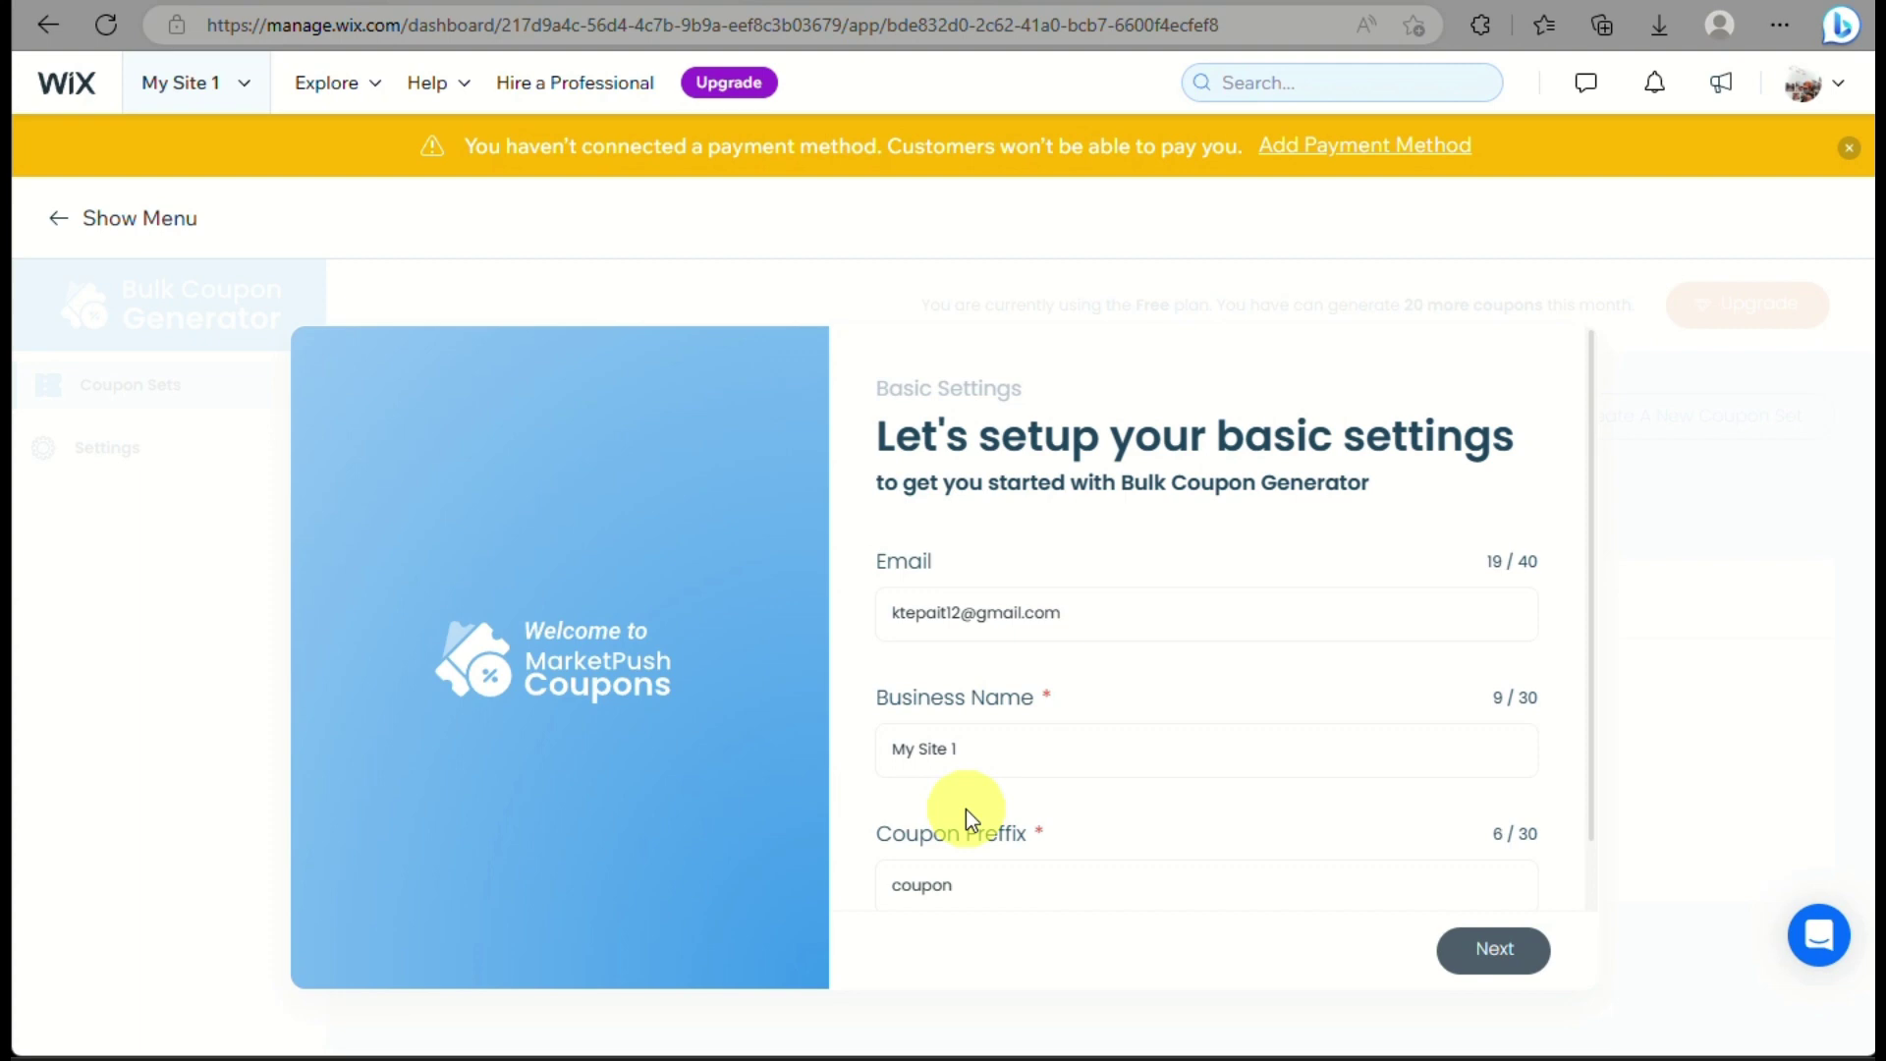
left_click(1498, 950)
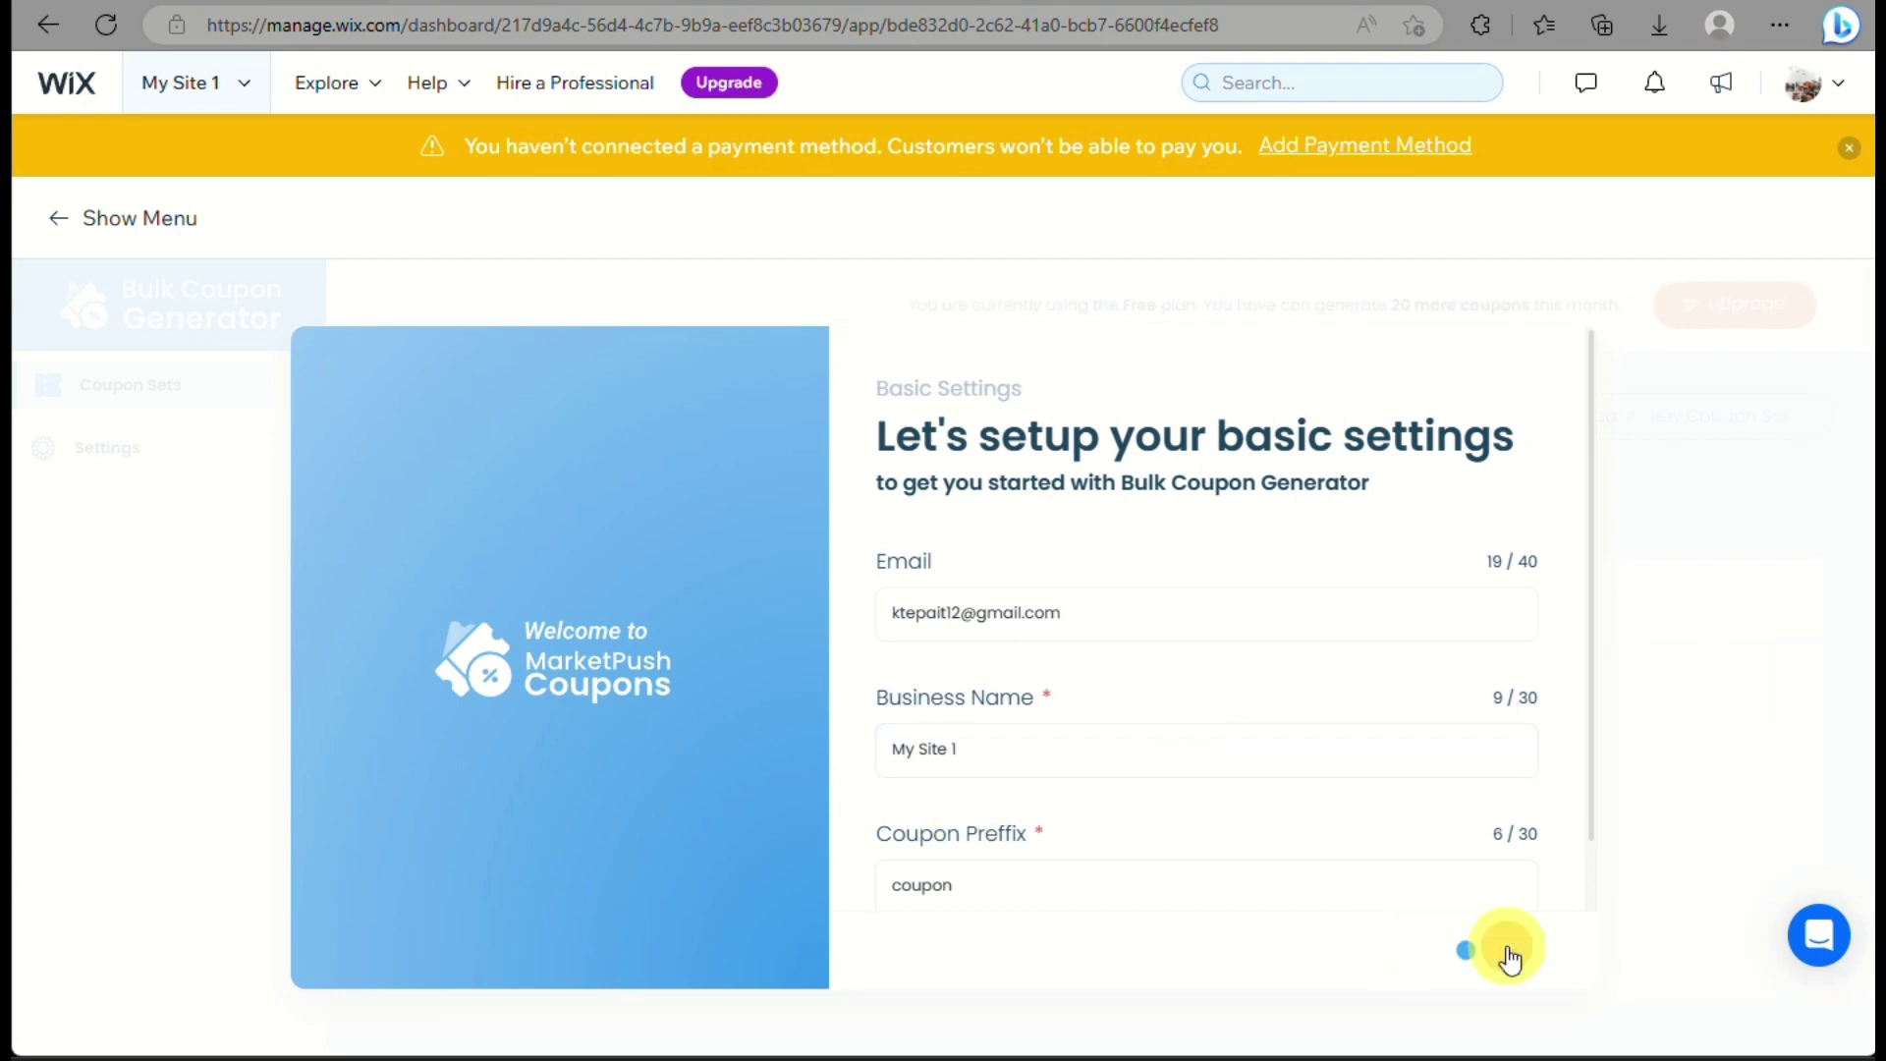
scroll(1204, 687, "down", 1)
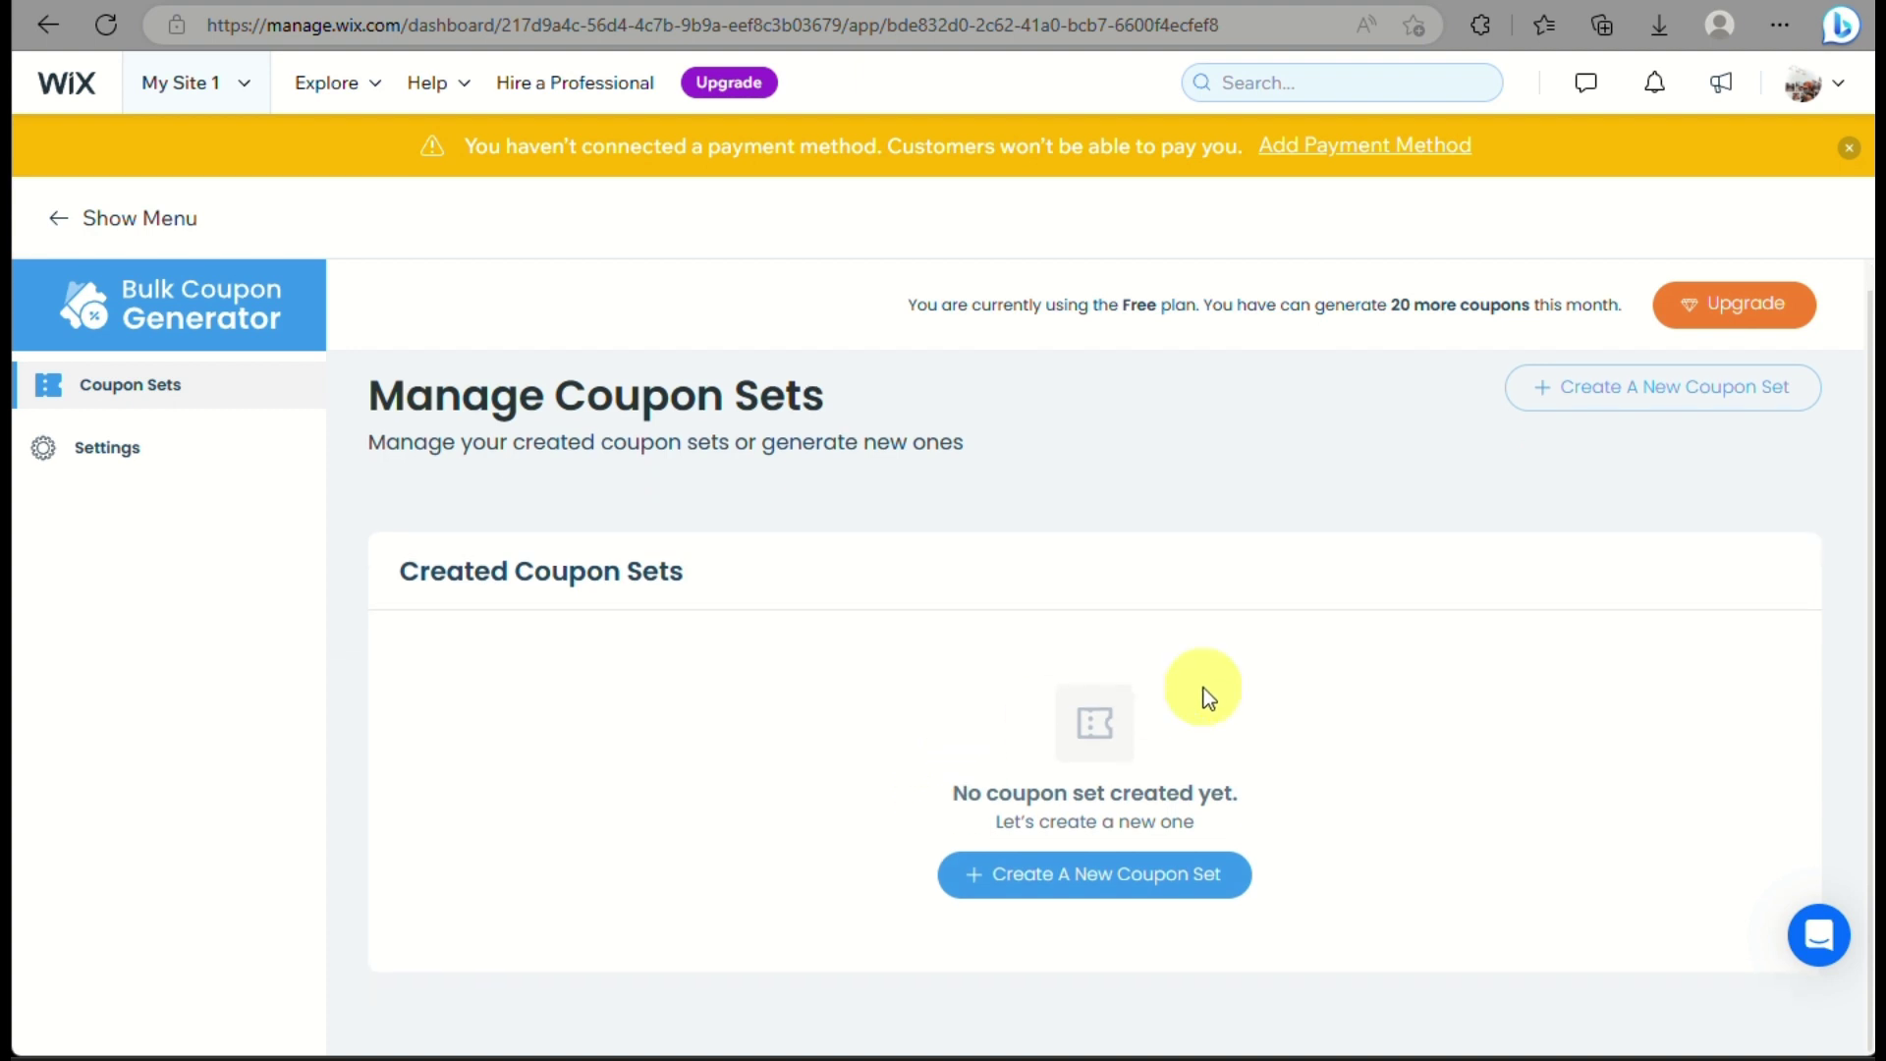
scroll(1204, 687, "up", 1)
scroll(1213, 691, "down", 1)
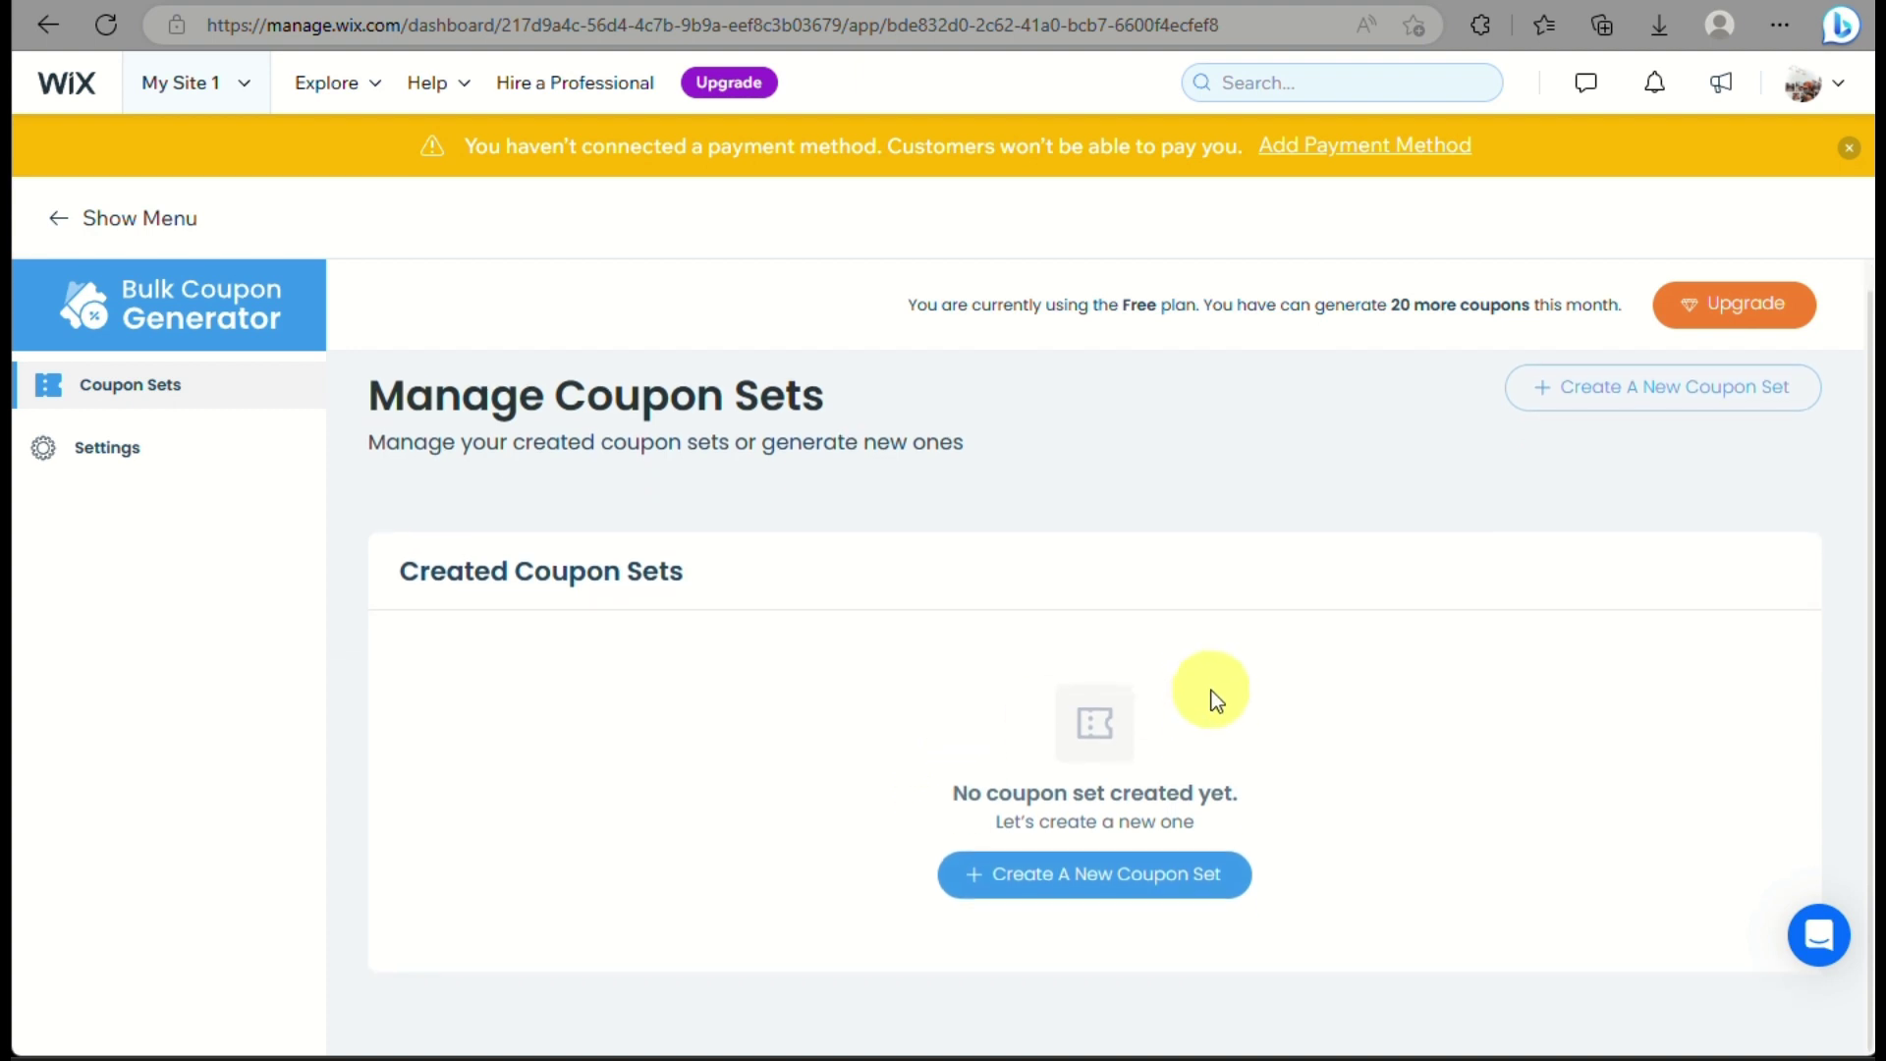
Start Coupon Set 1 as a flat discount of 20 applied to every relevant item, all products.
left_click(1119, 885)
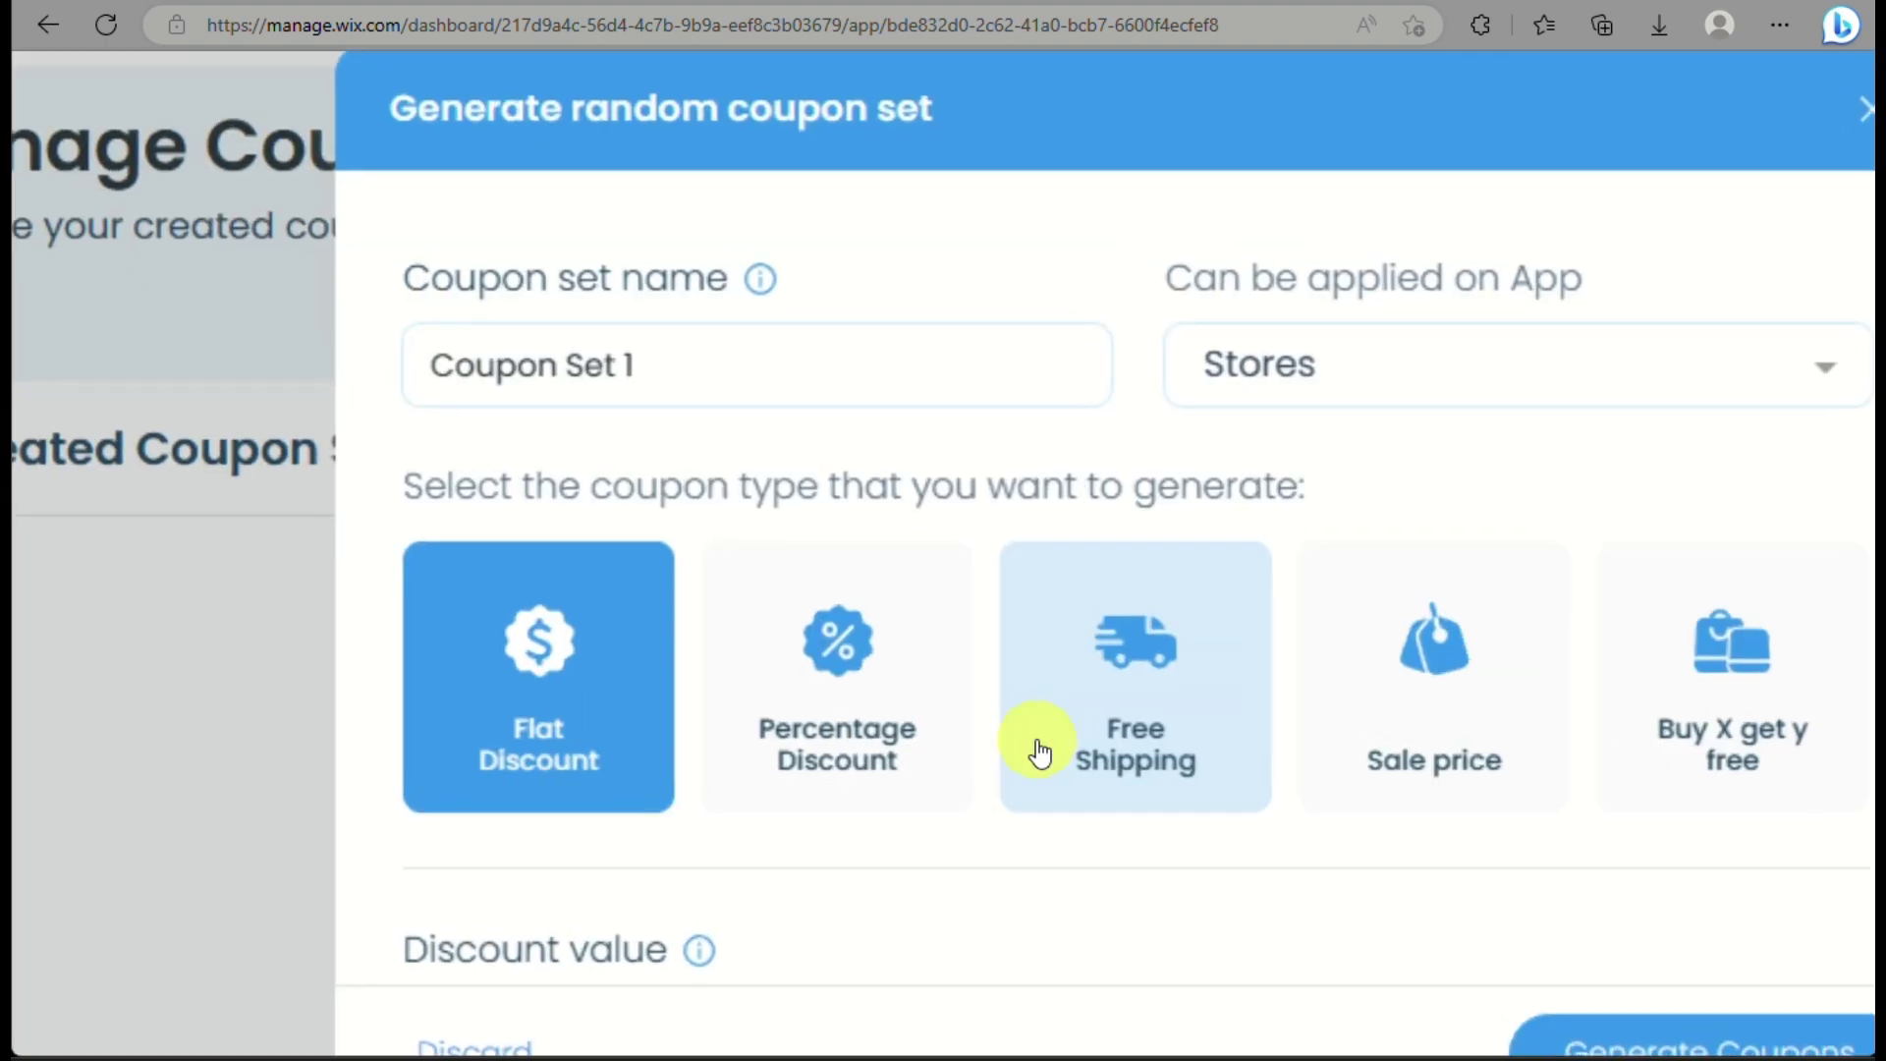
scroll(1040, 751, "down", 1)
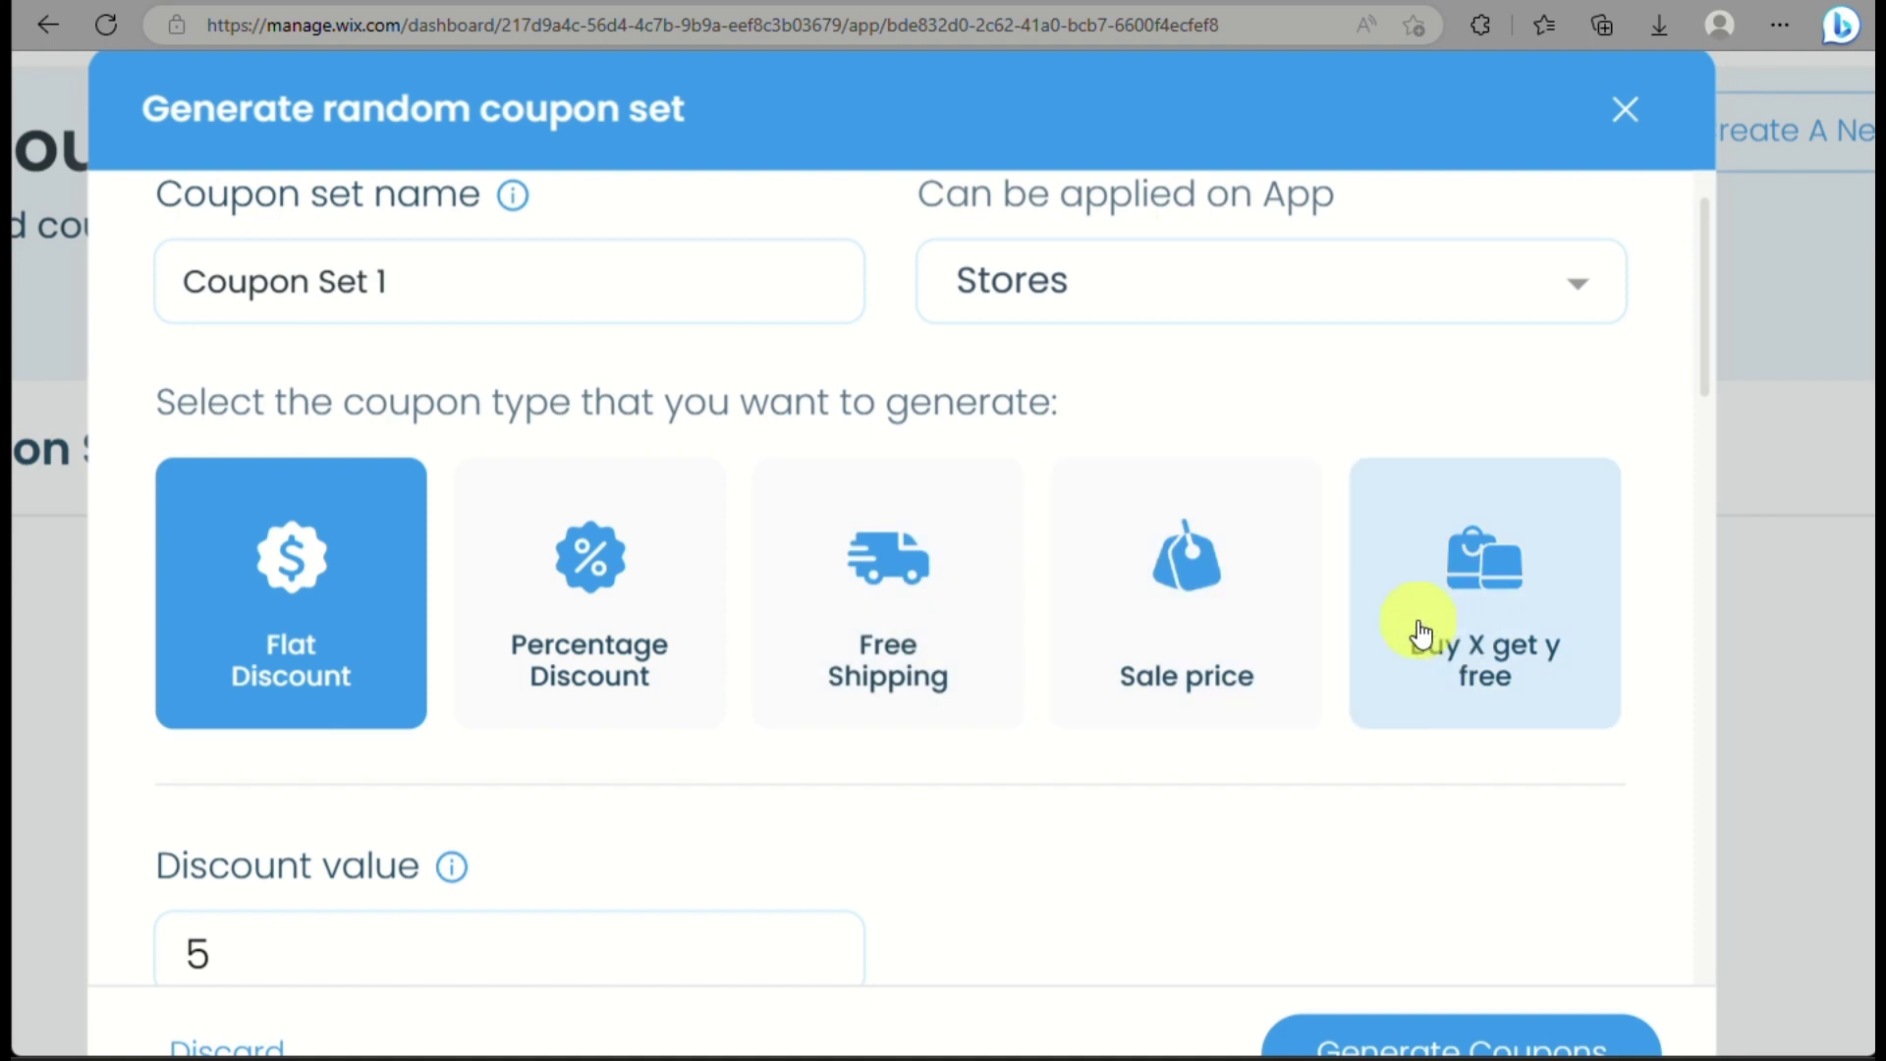
left_click(934, 642)
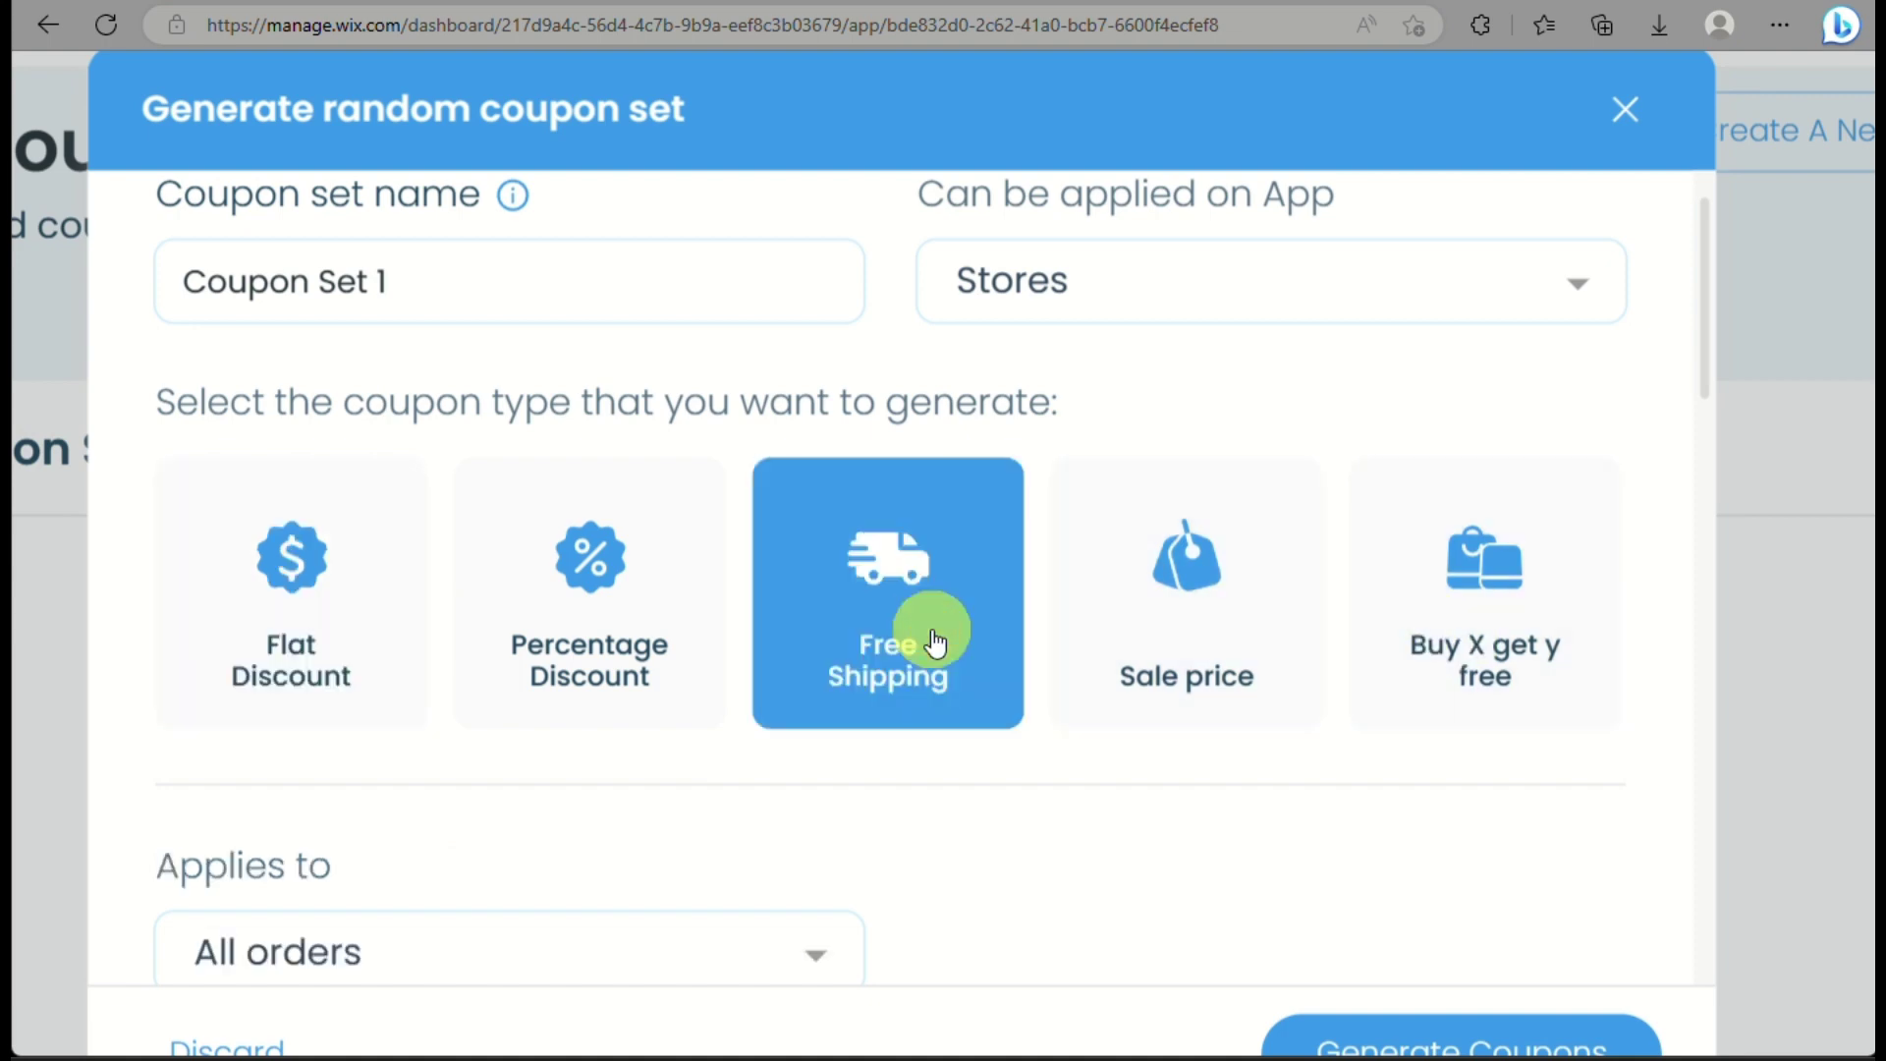
left_click(255, 660)
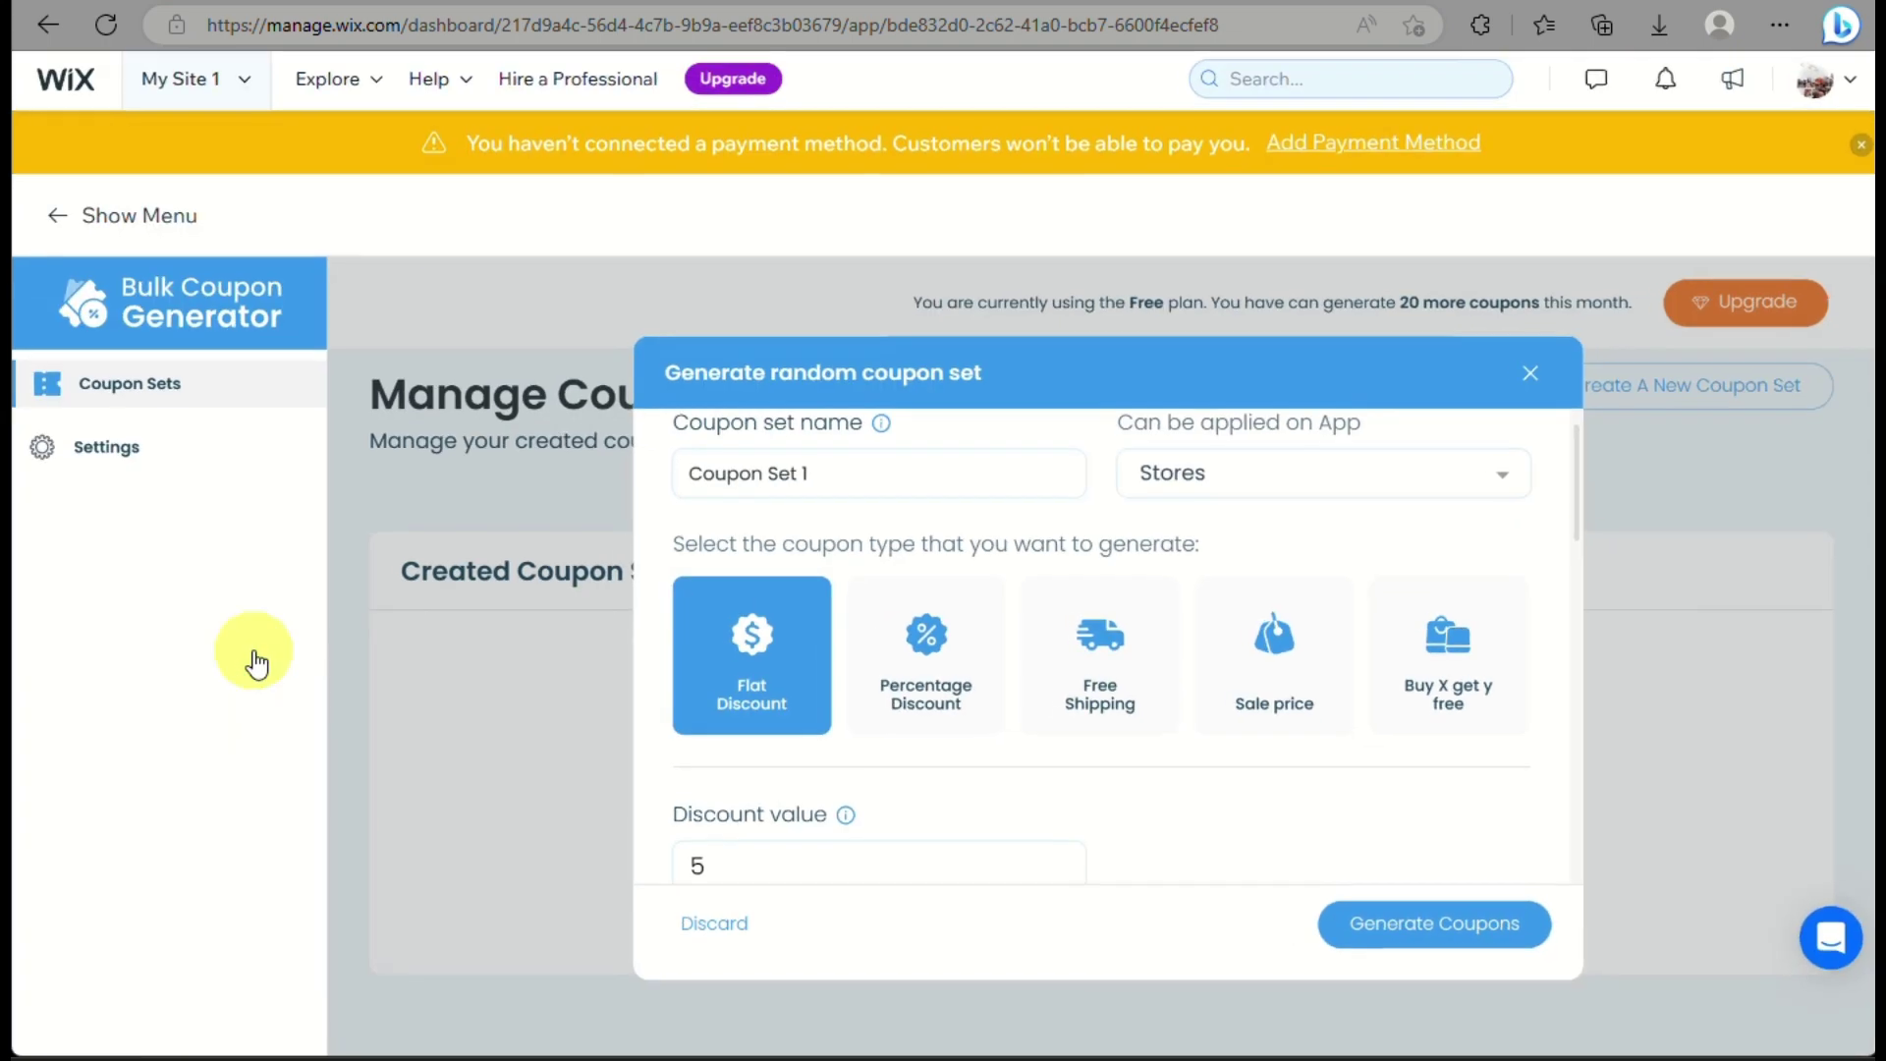
left_click(748, 856)
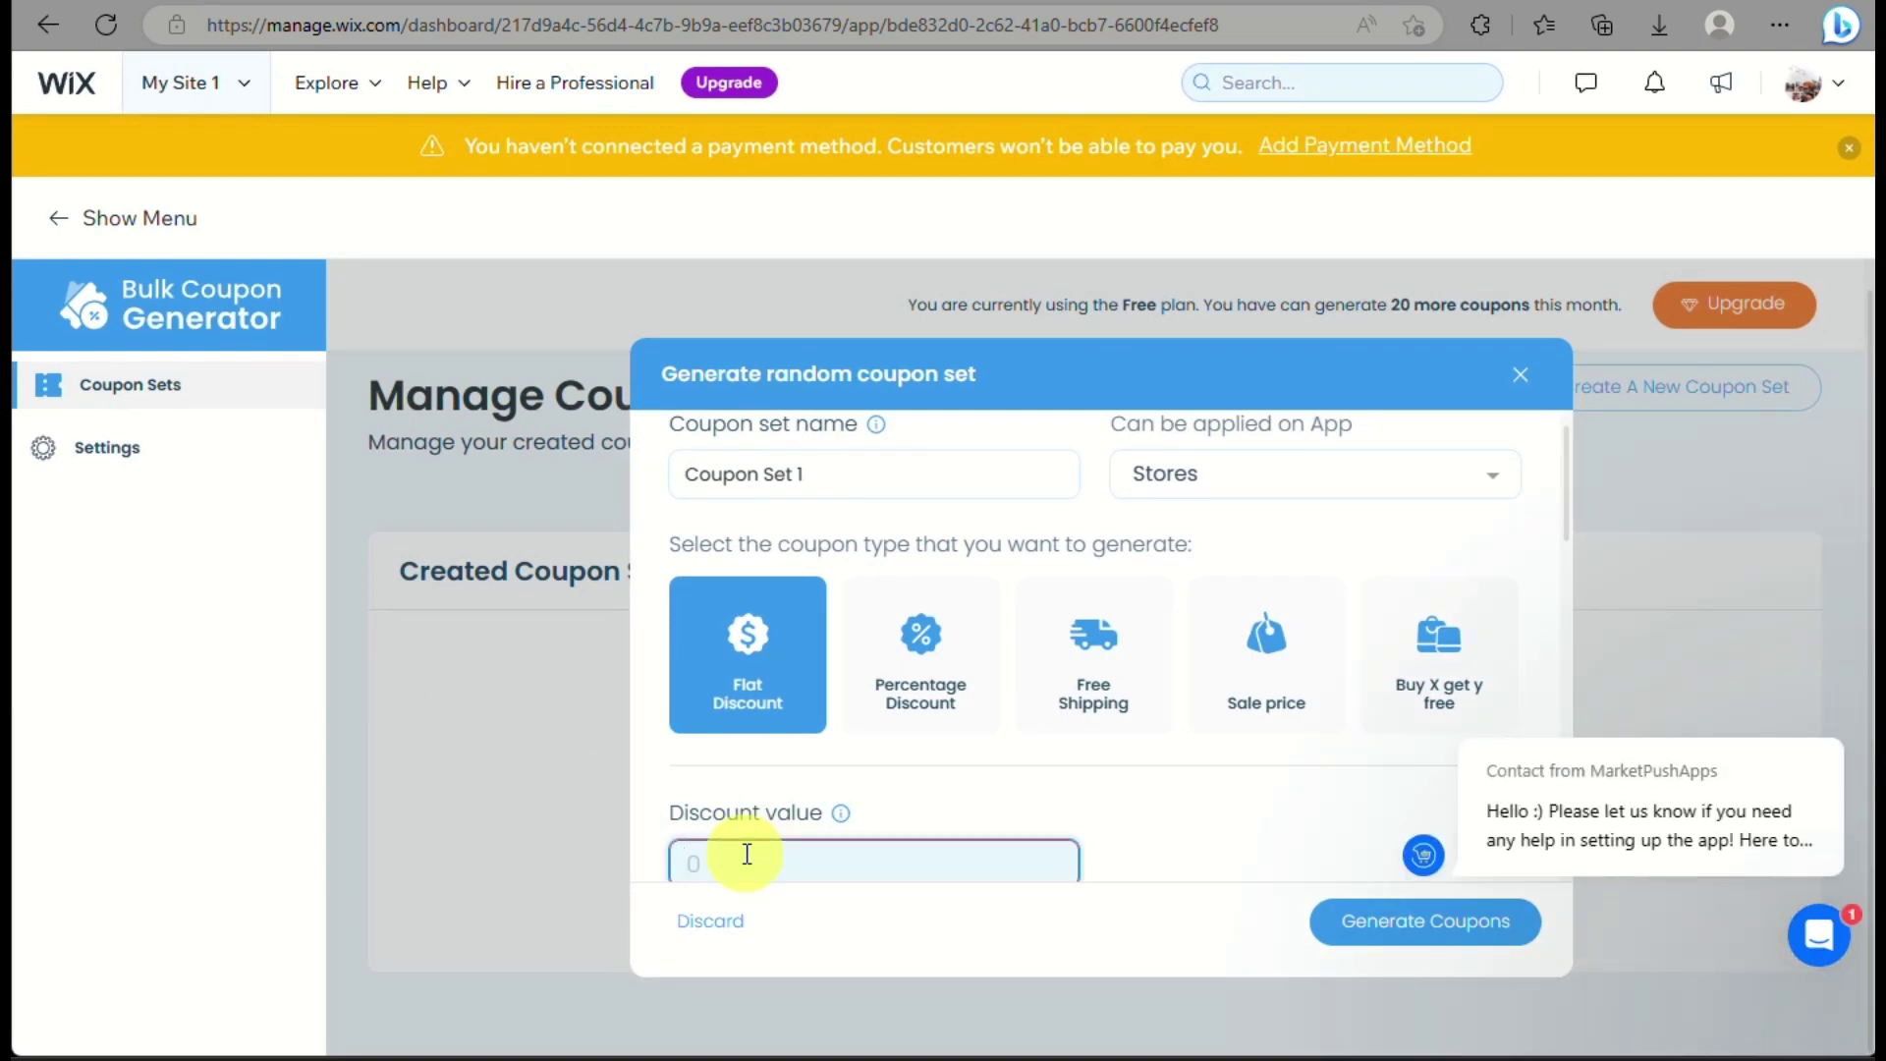
type("15")
scroll(1105, 826, "down", 2)
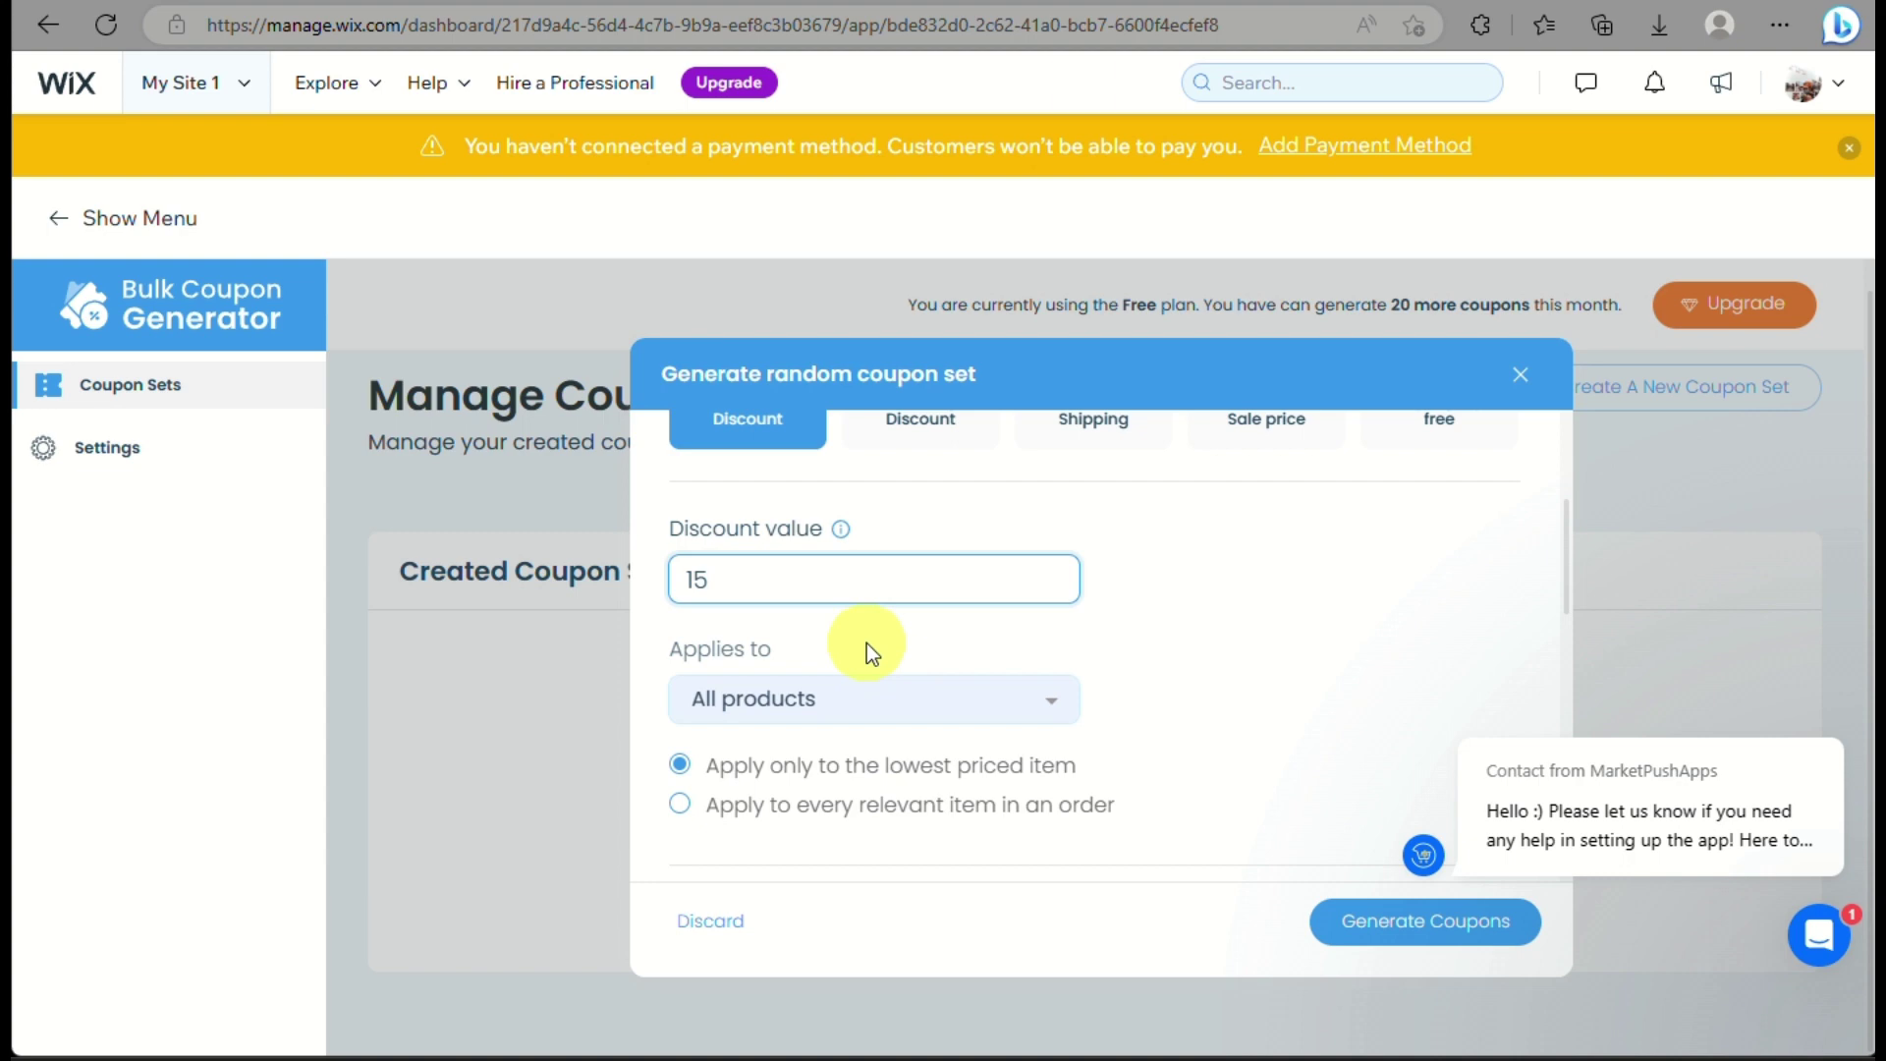
key("BackSpace")
key("BackSpace")
type("20")
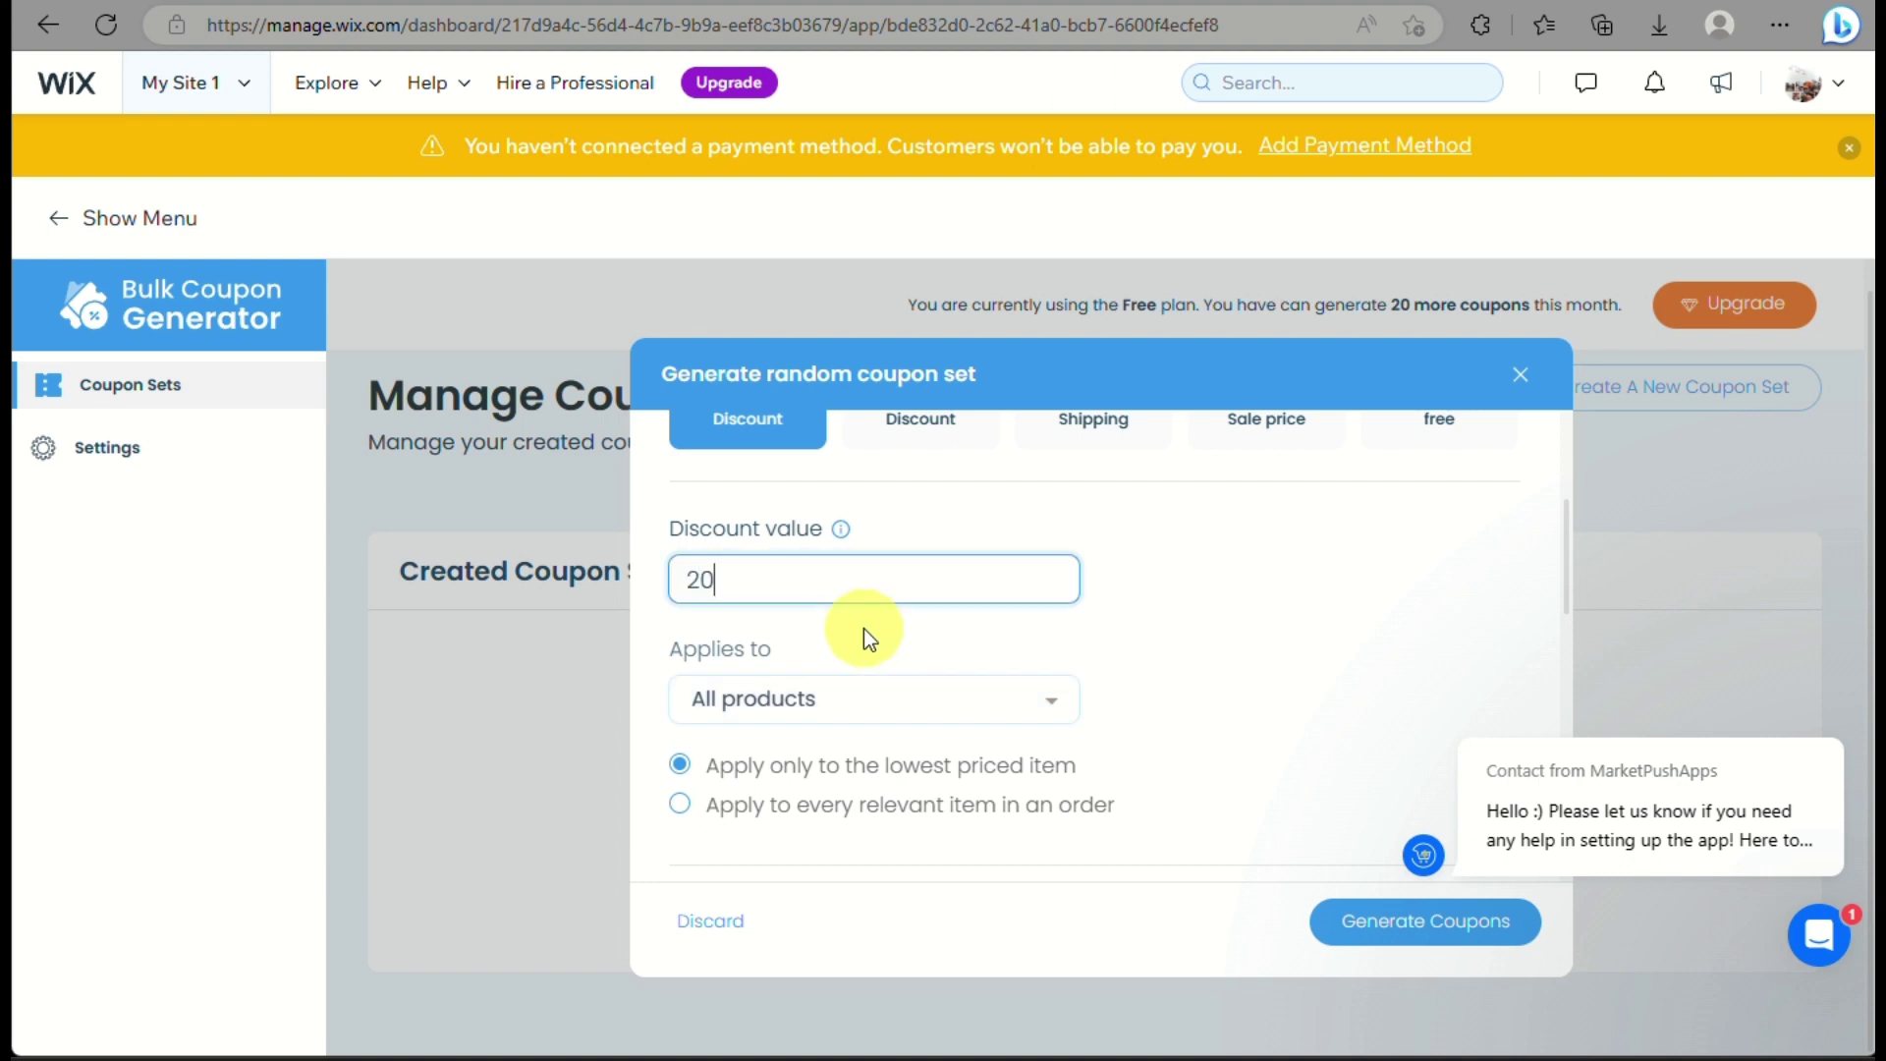
left_click(687, 813)
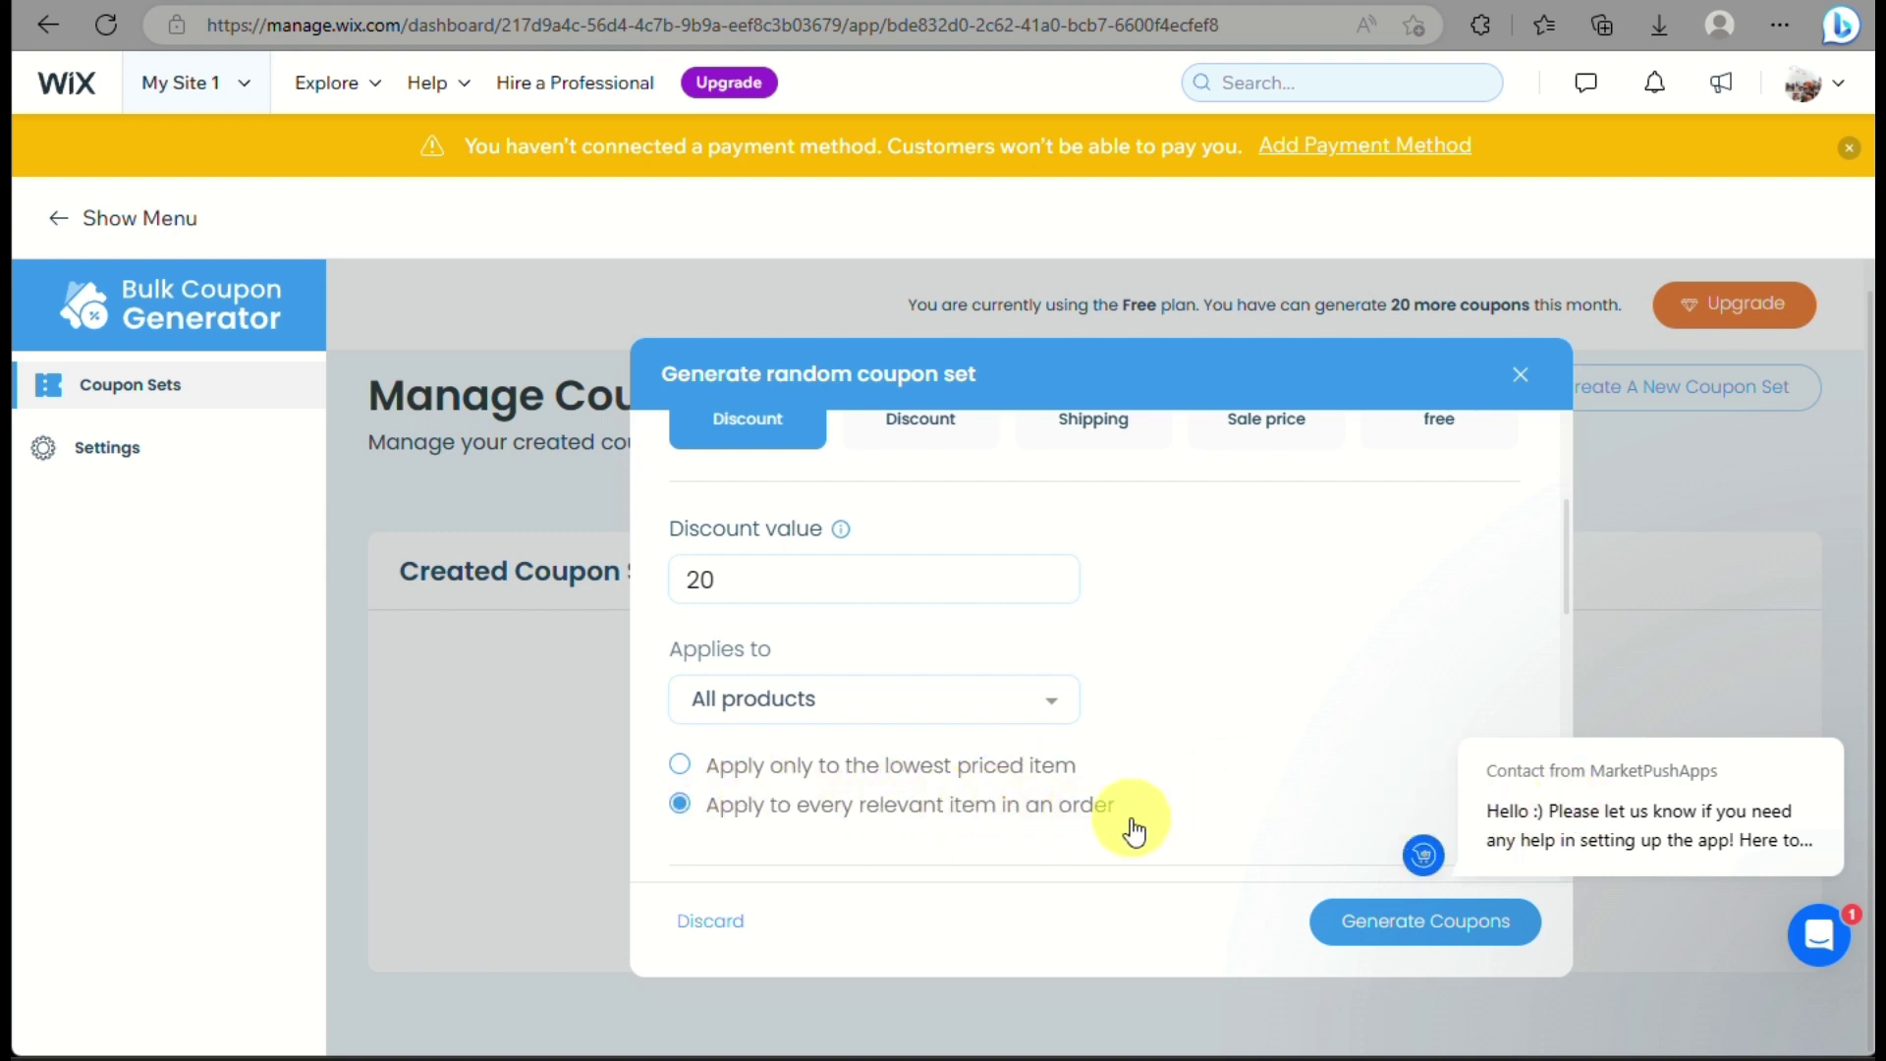
left_click(858, 710)
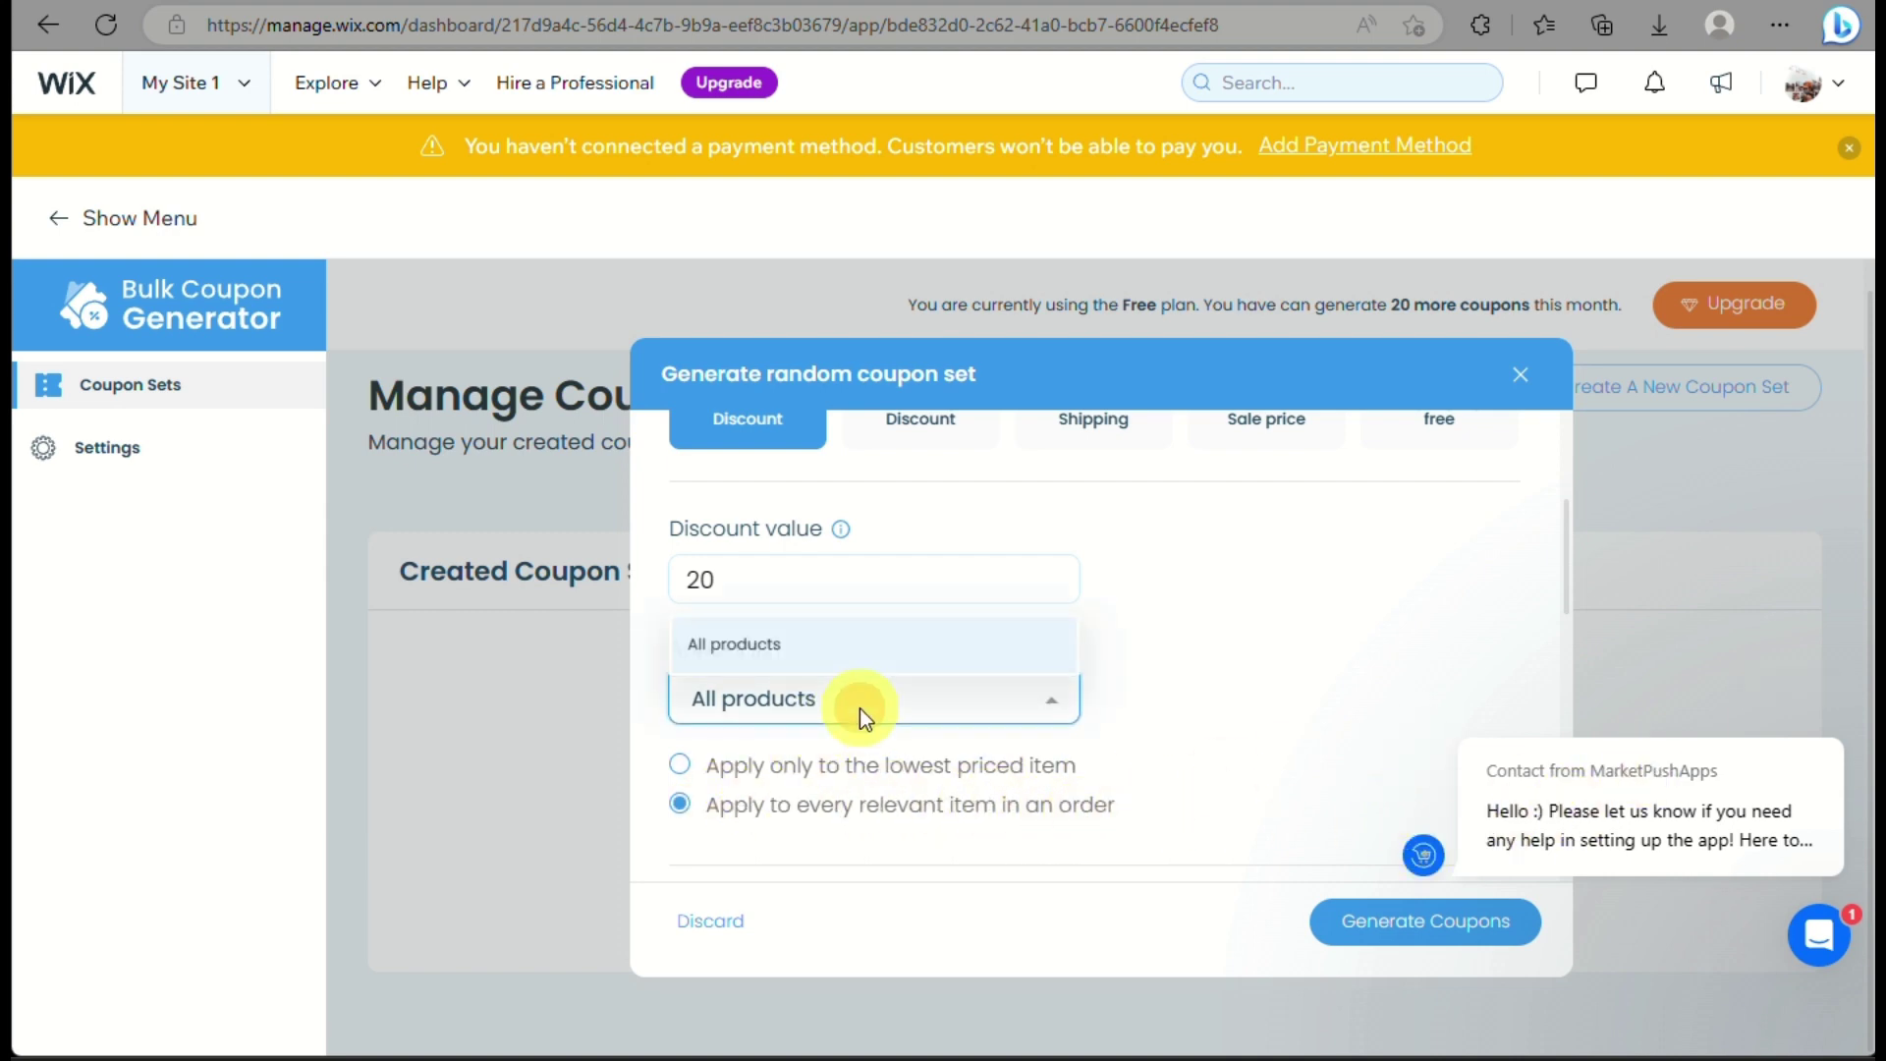
left_click(918, 701)
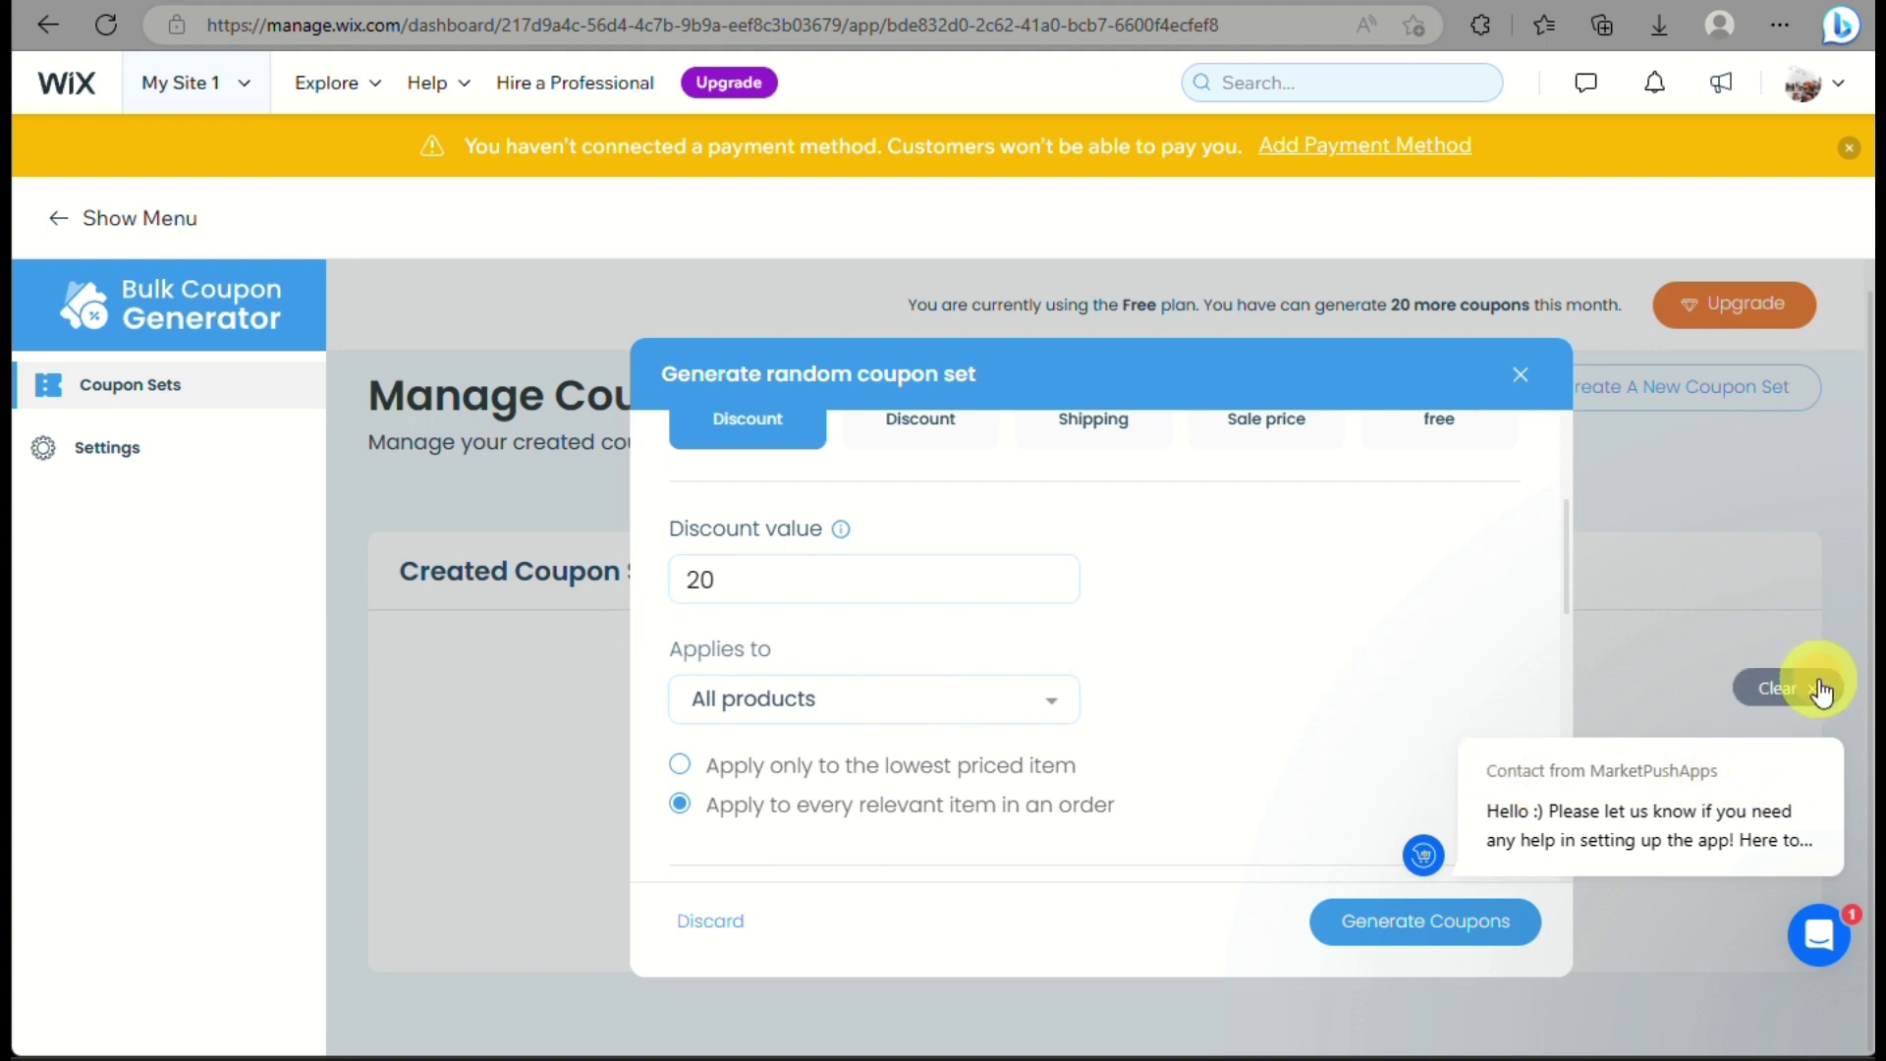
Allow an end date and set the coupons to expire on 2023-05-31.
left_click(1816, 681)
scroll(1385, 825, "down", 2)
scroll(1356, 826, "down", 1)
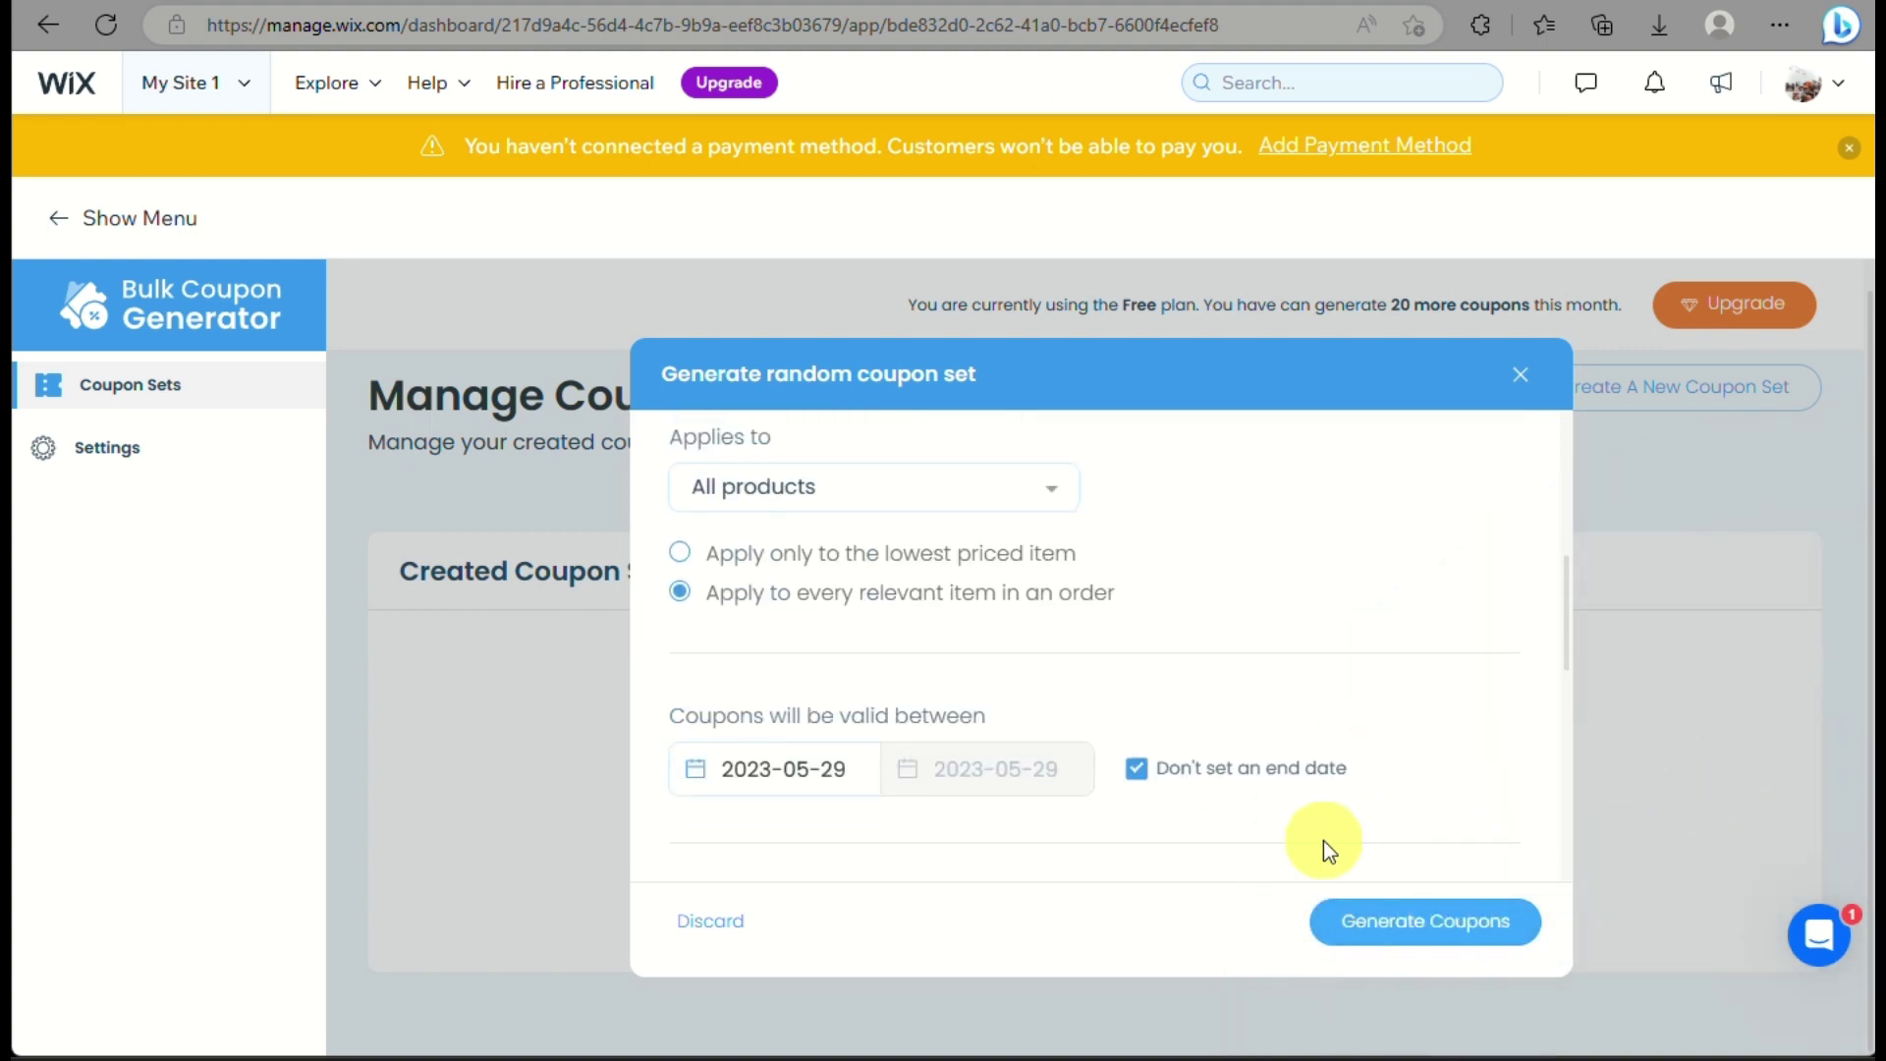
scroll(1333, 848, "down", 3)
scroll(707, 611, "up", 1)
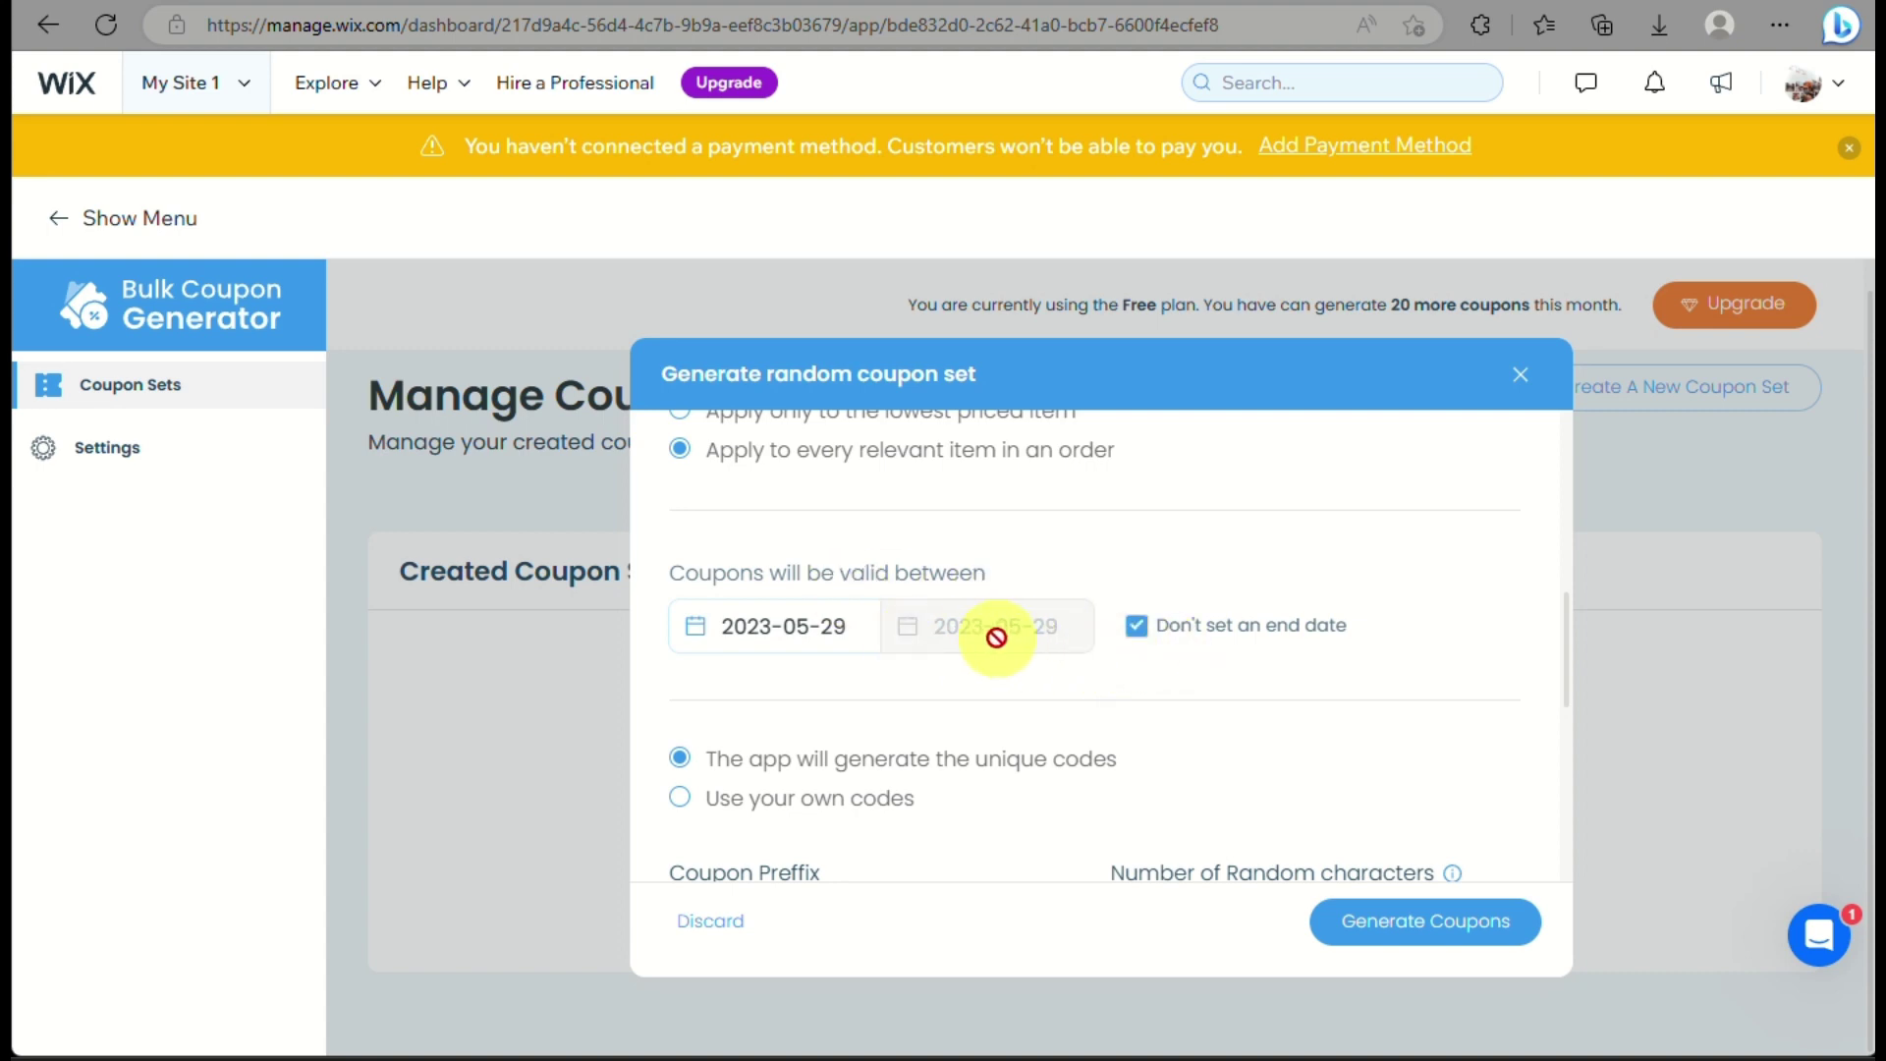
left_click(1135, 630)
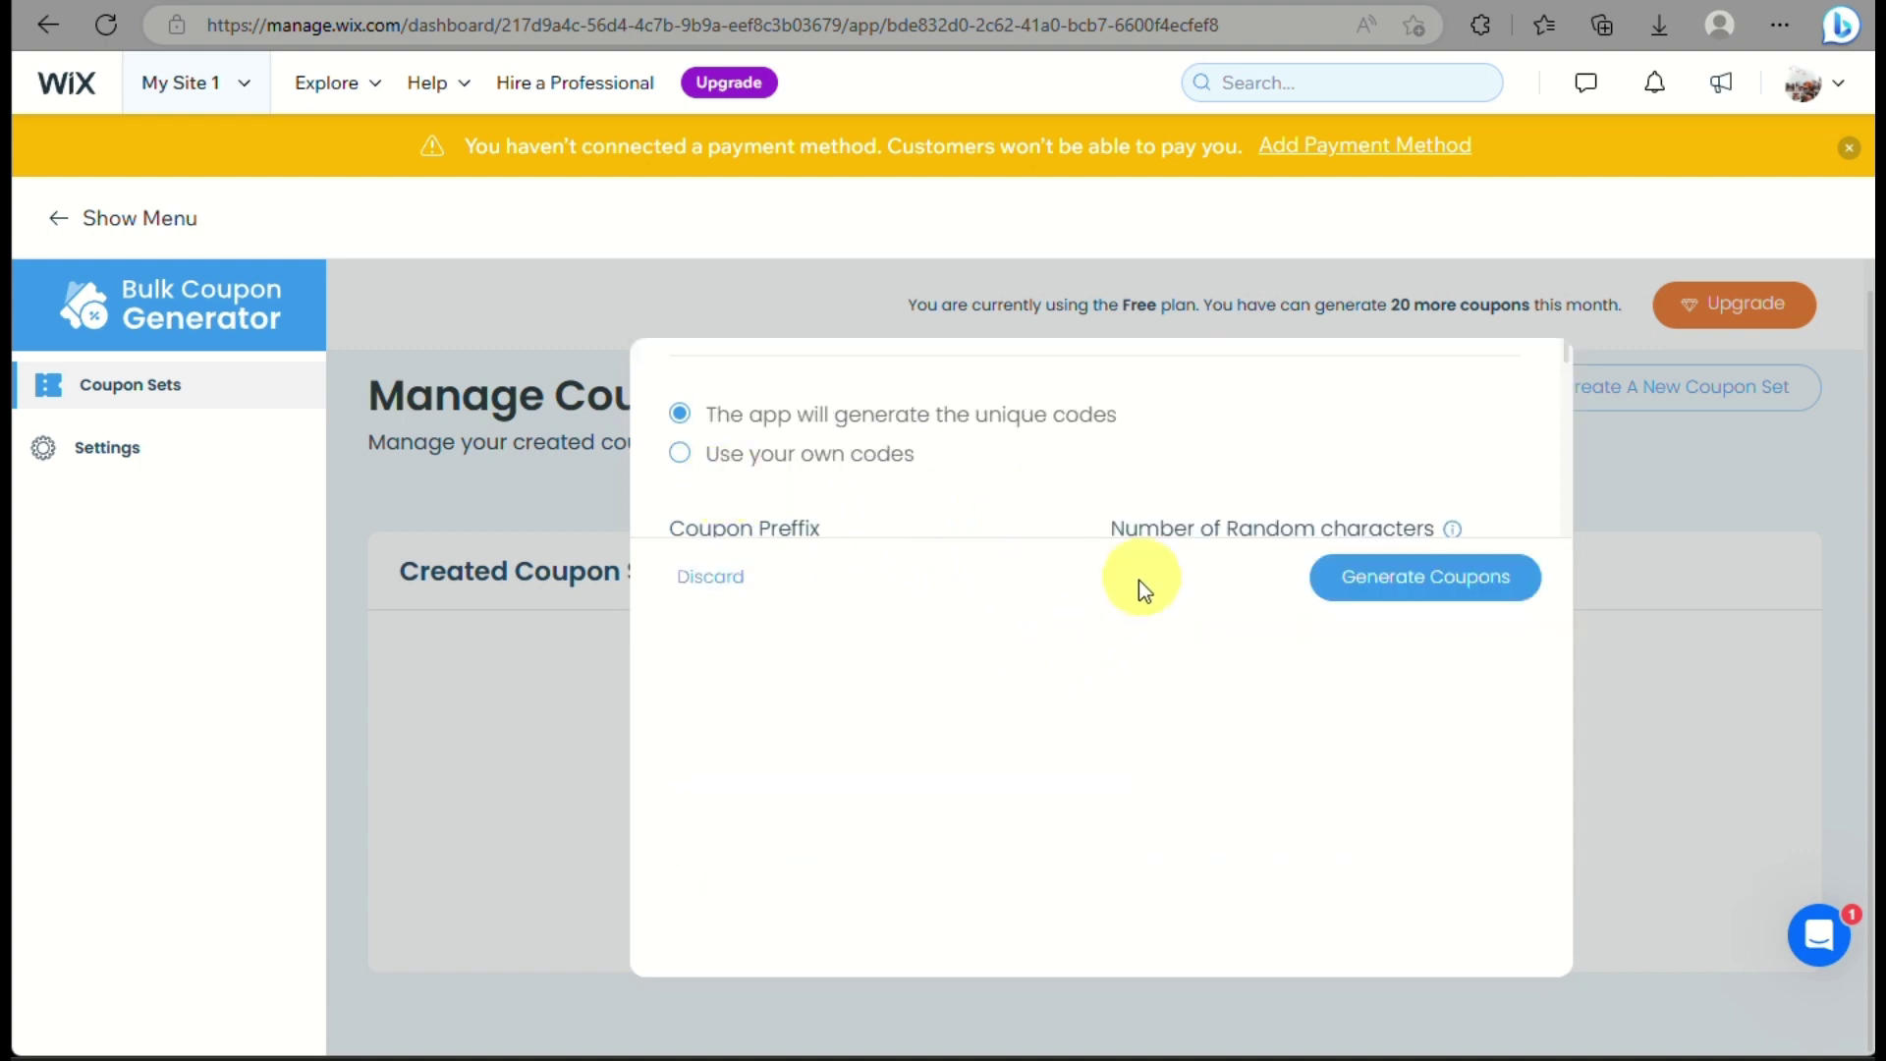
scroll(1220, 533, "down", 1)
scroll(1241, 506, "down", 1)
scroll(1241, 506, "up", 1)
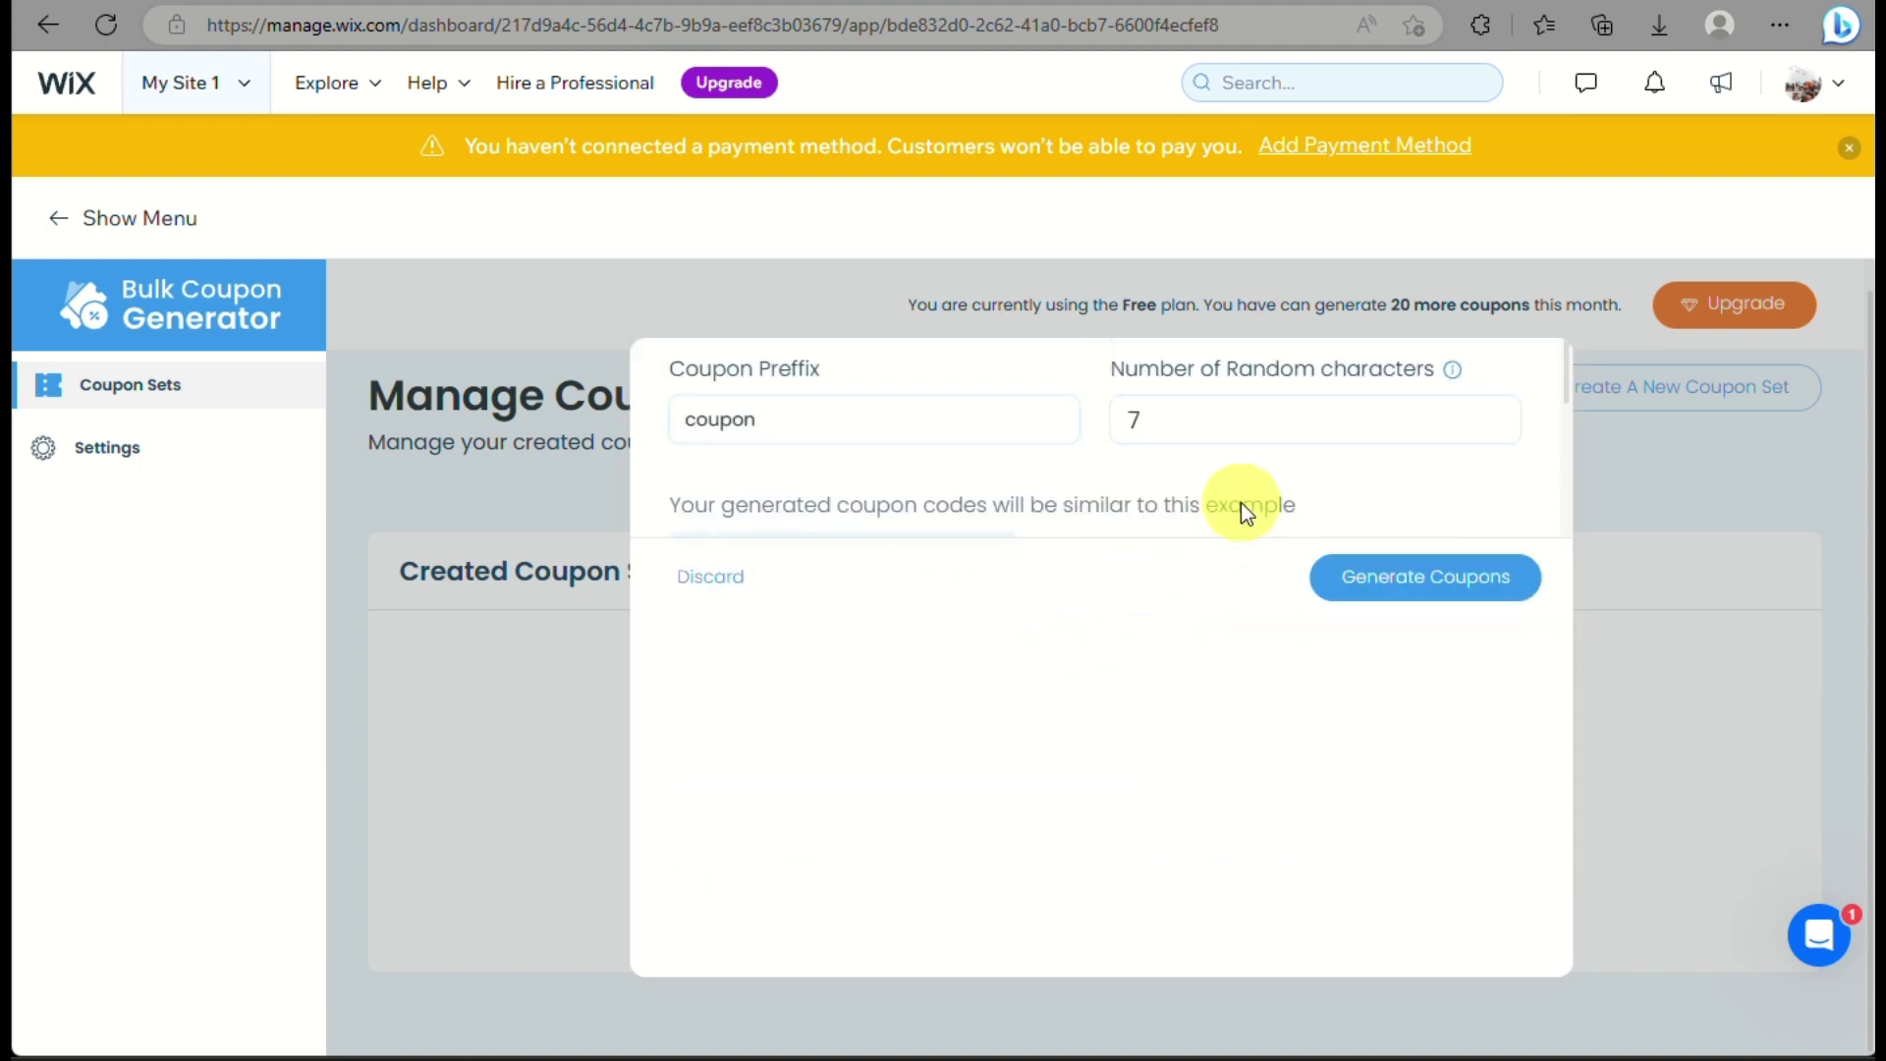
scroll(1242, 503, "down", 3)
scroll(1241, 502, "up", 2)
scroll(1241, 503, "down", 1)
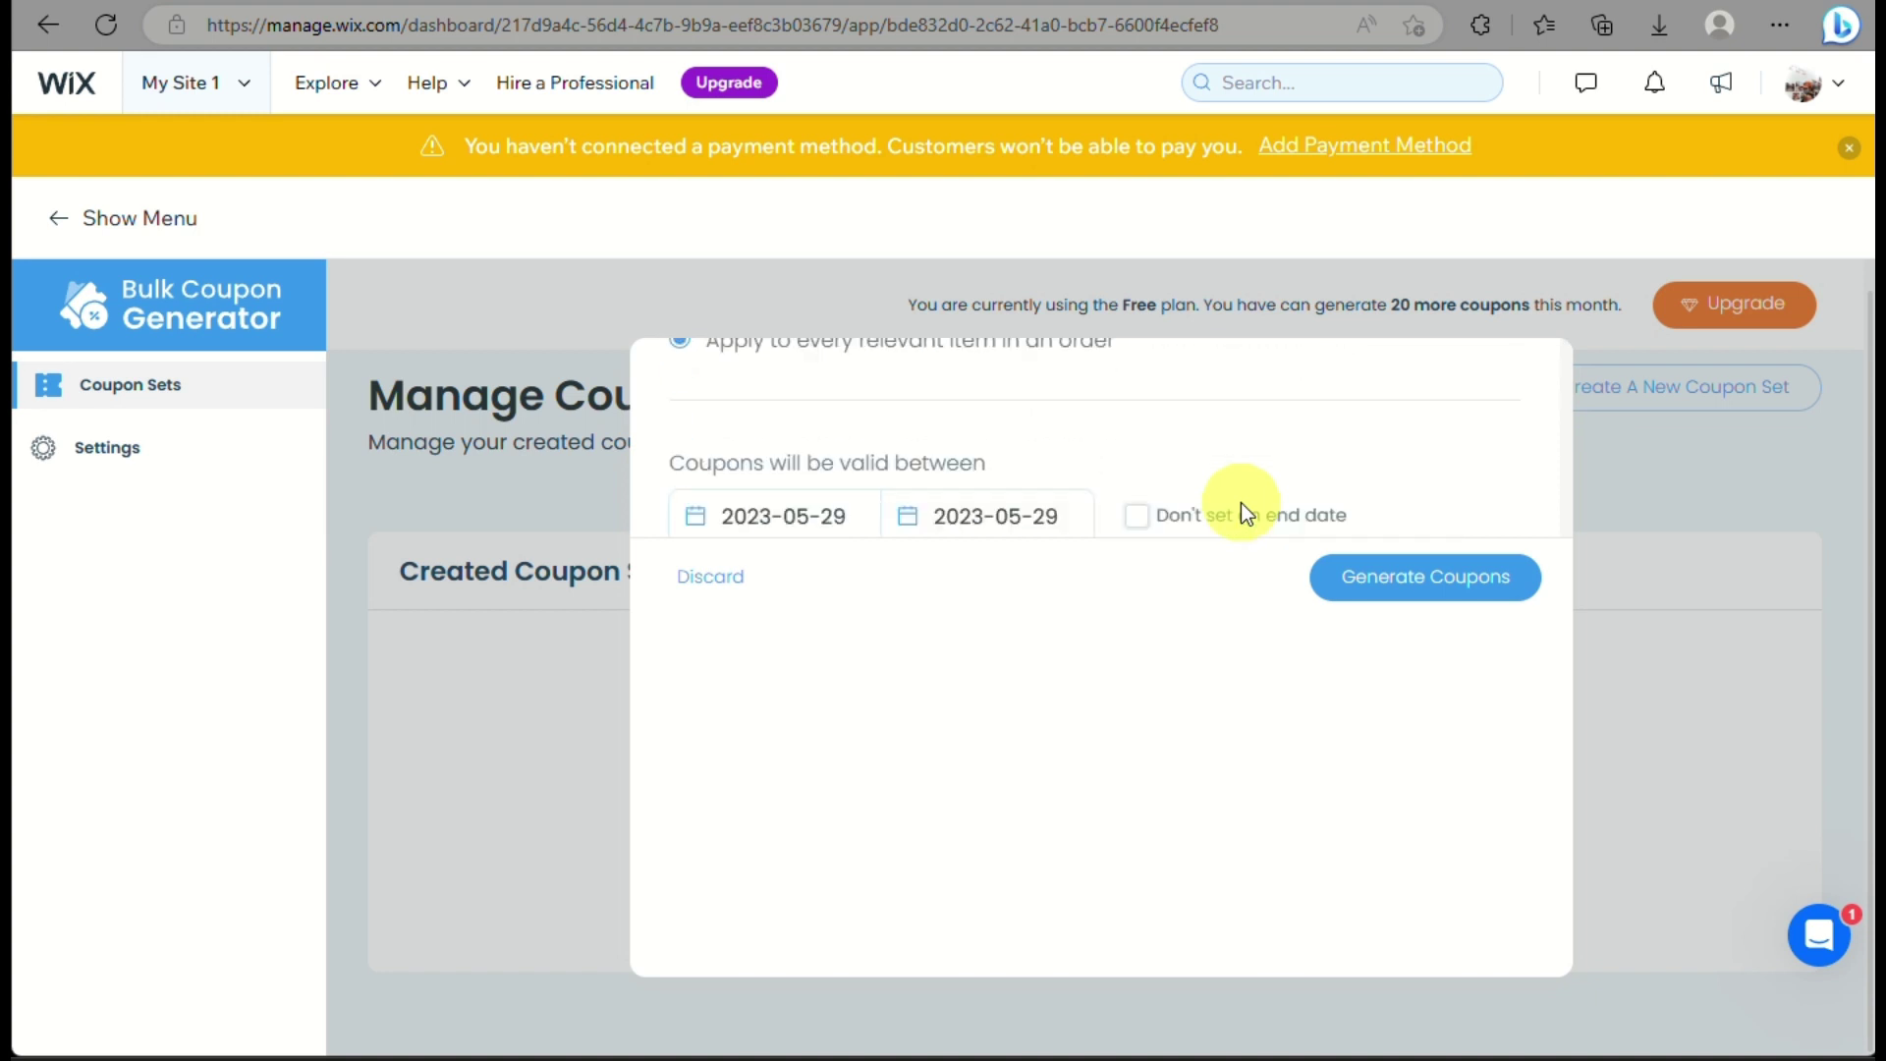
scroll(1241, 503, "down", 1)
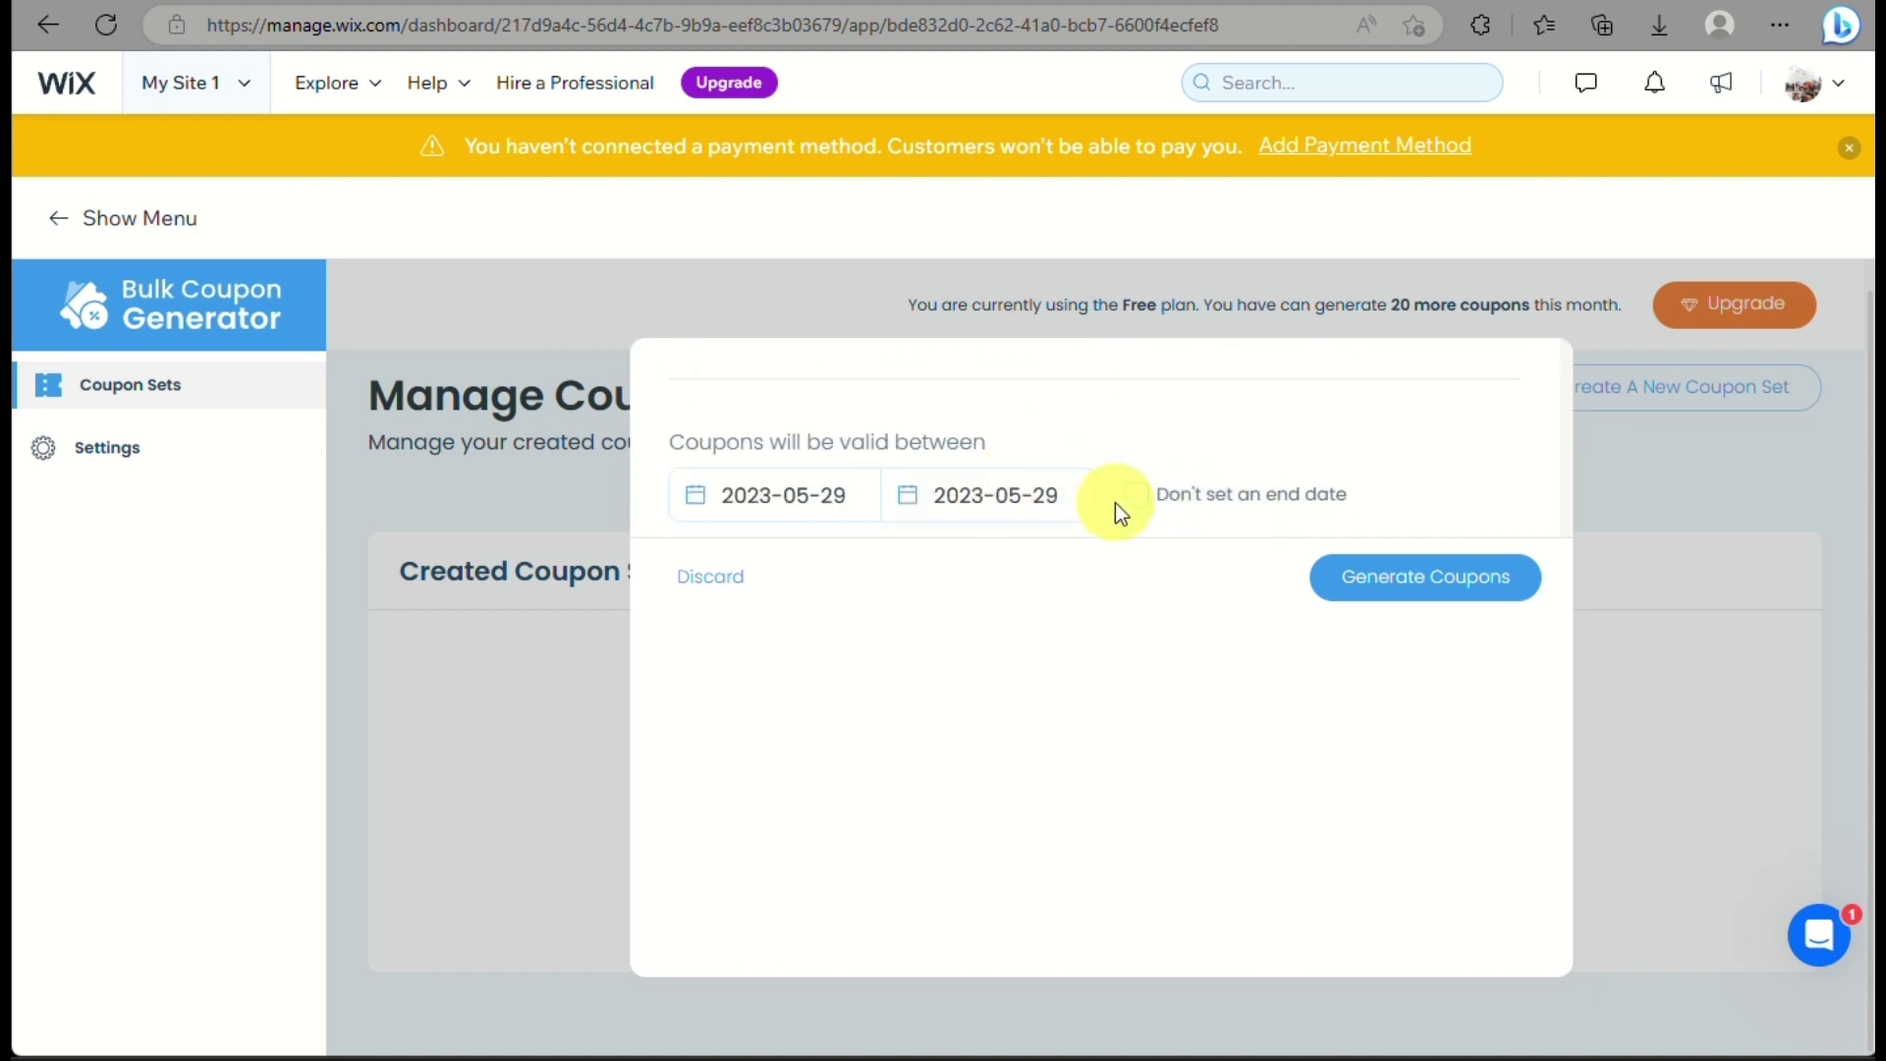
left_click(1017, 508)
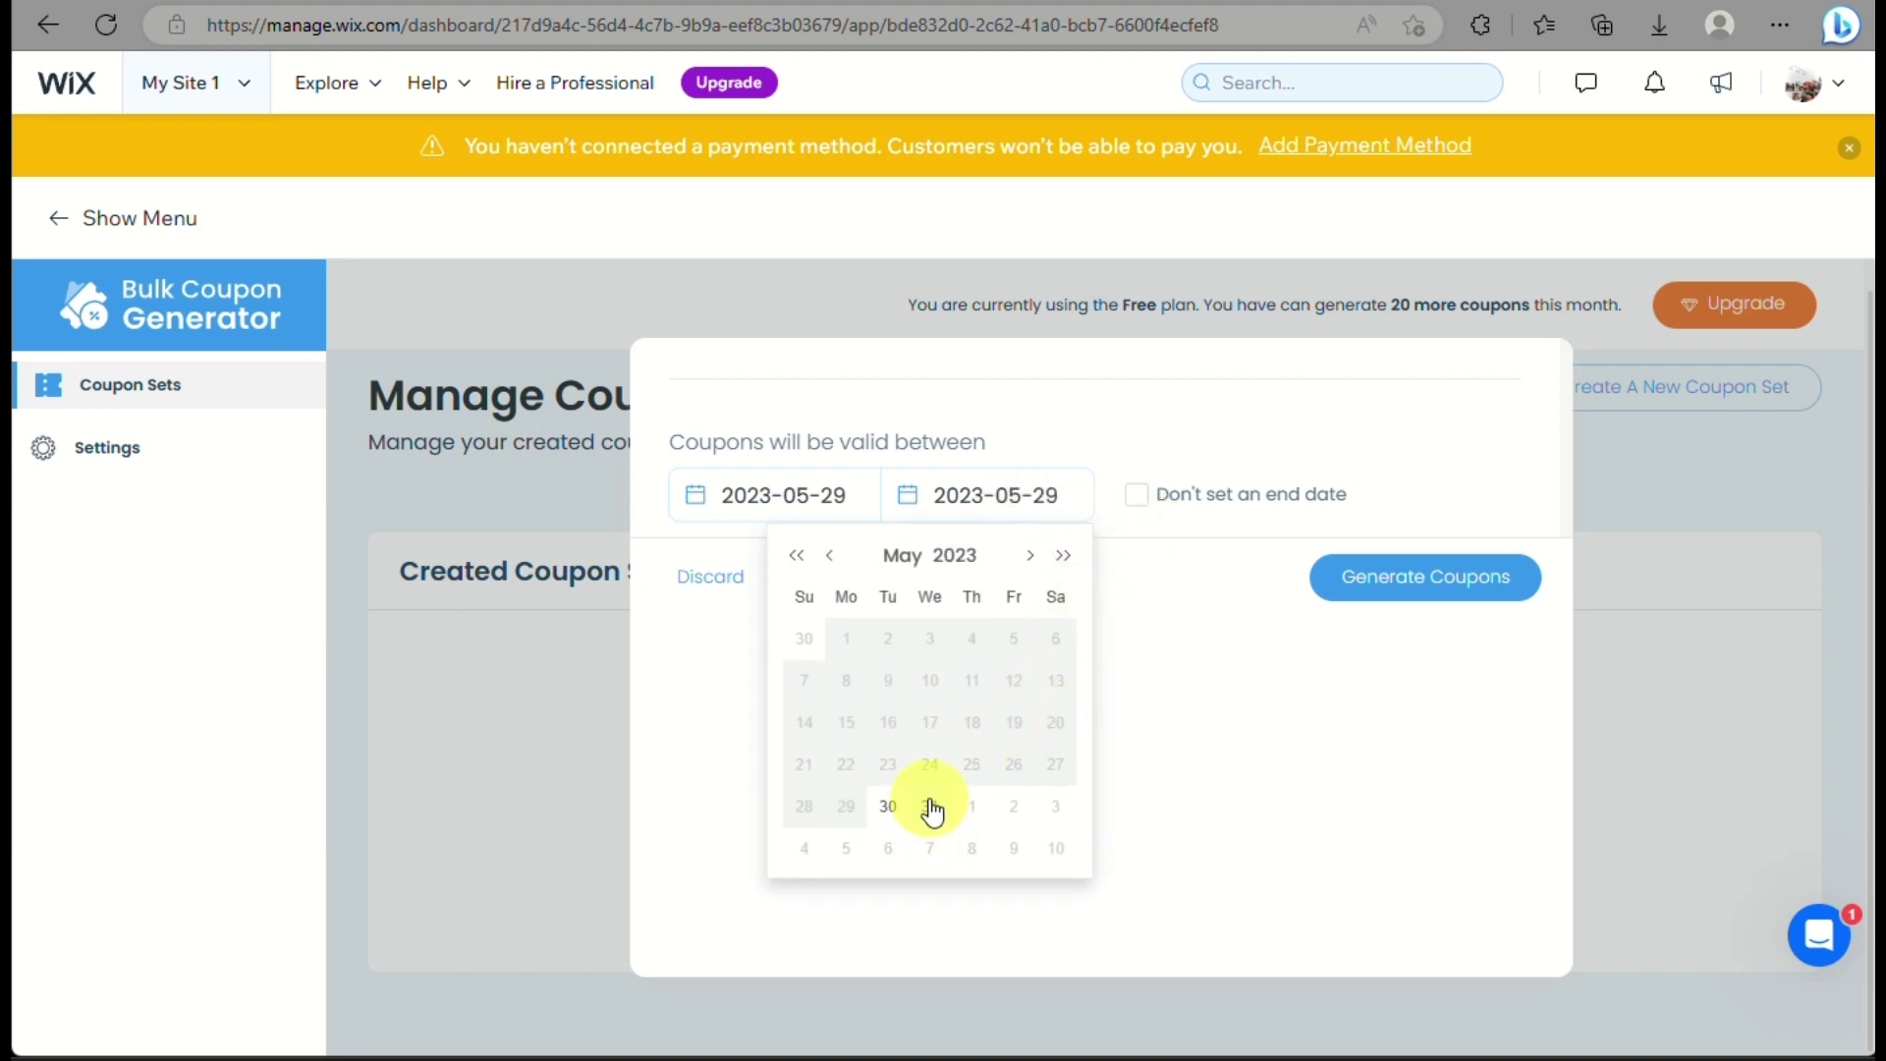
left_click(932, 809)
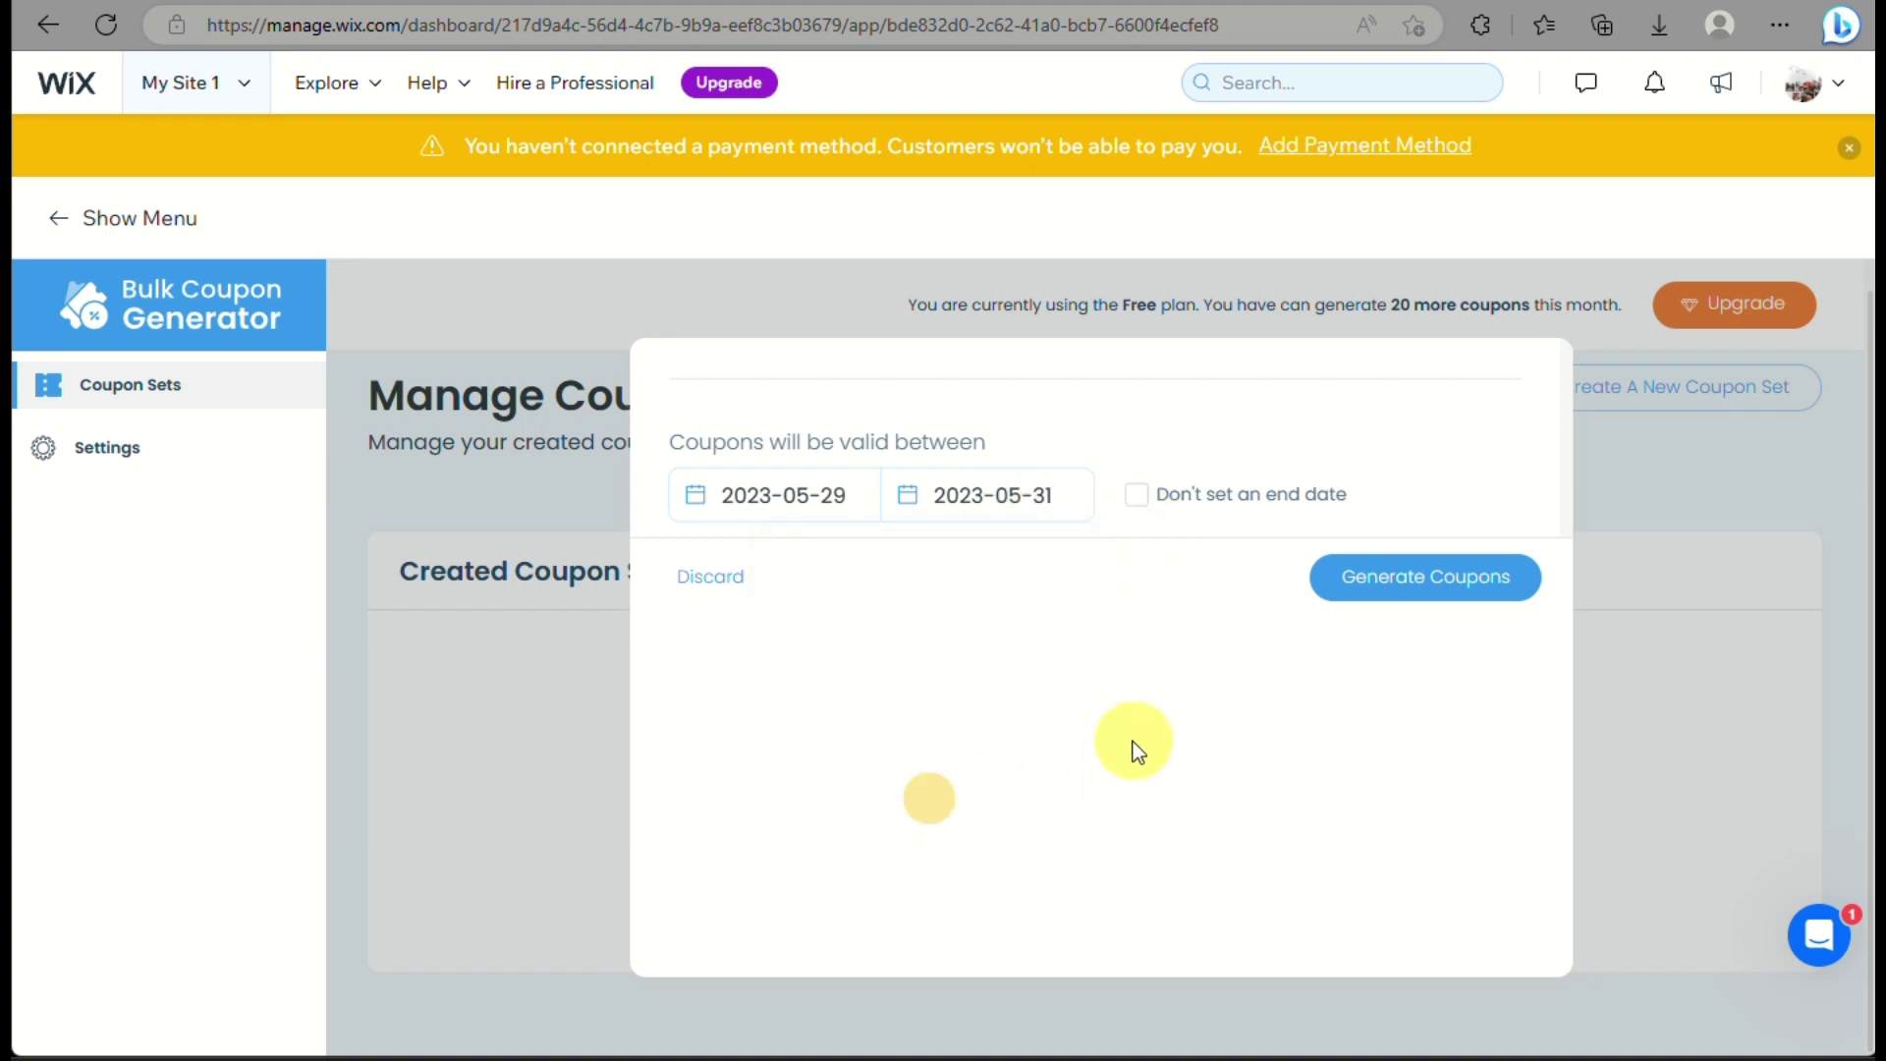
scroll(1237, 497, "down", 1)
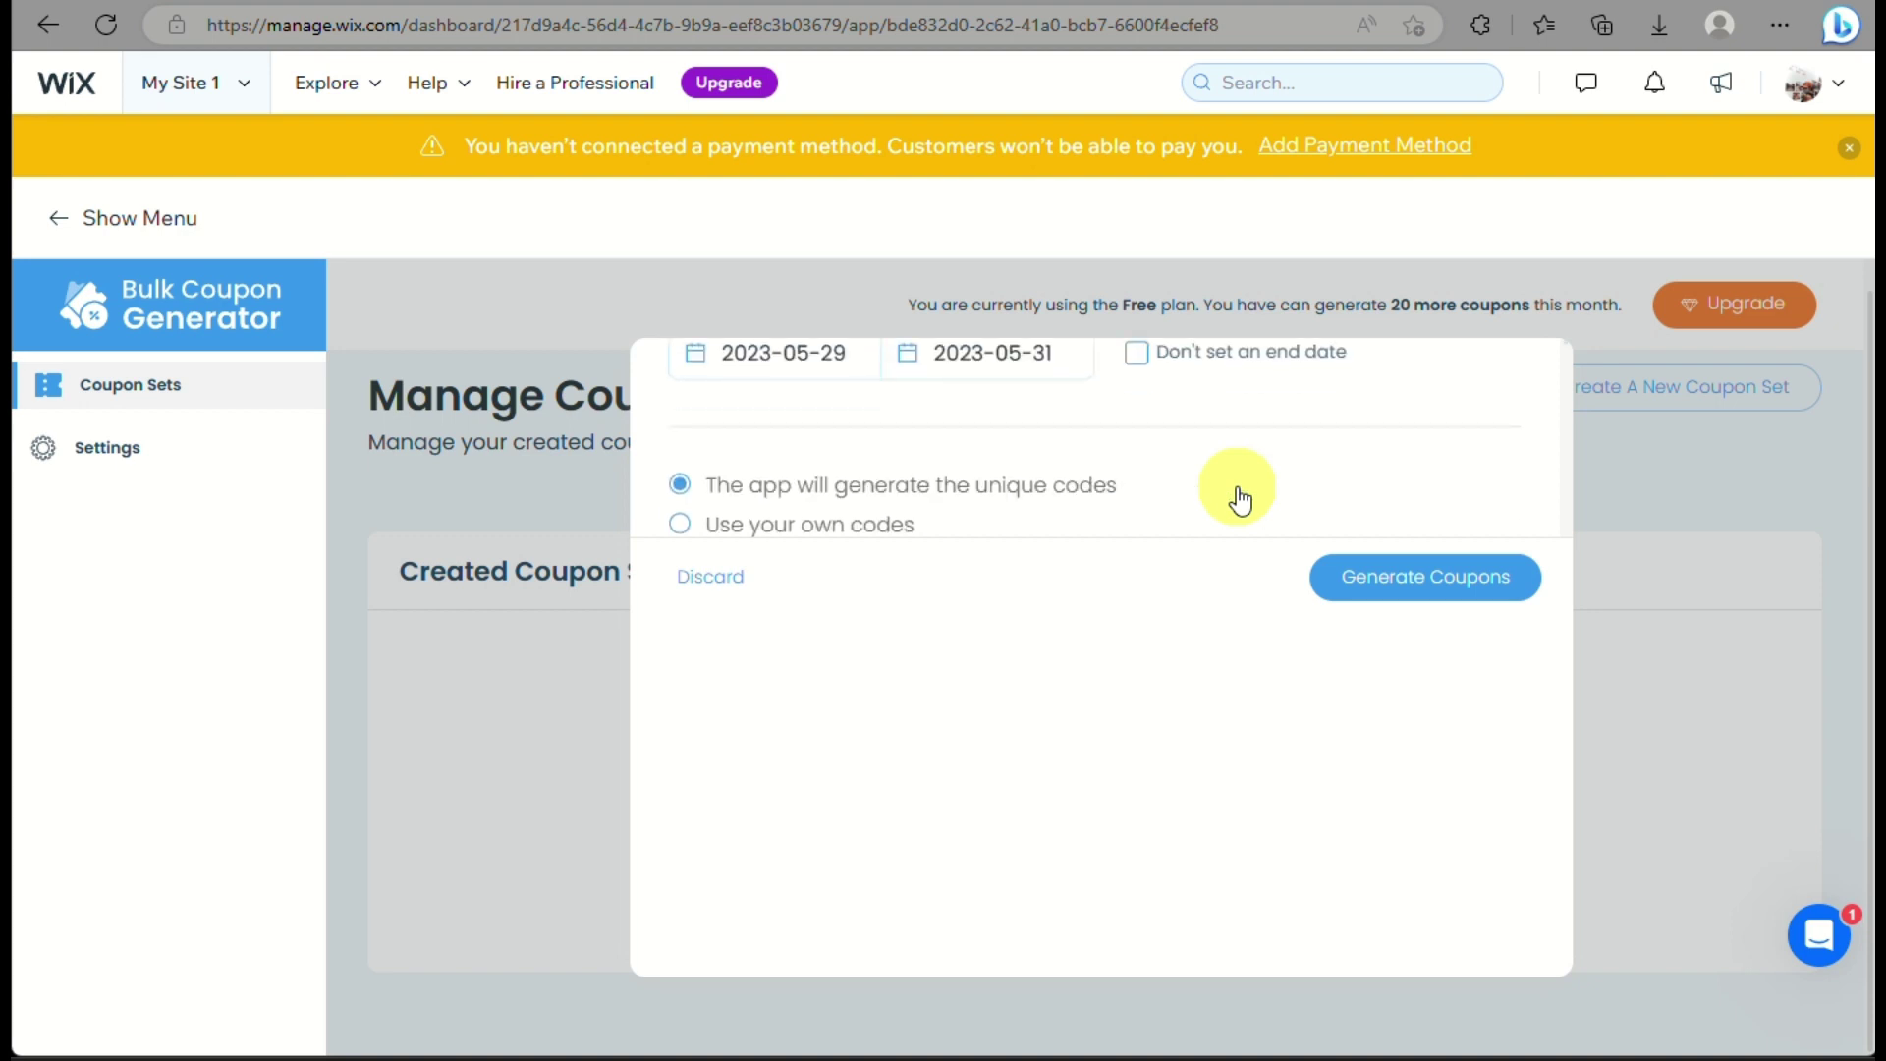
scroll(1235, 496, "up", 1)
scroll(1236, 497, "down", 2)
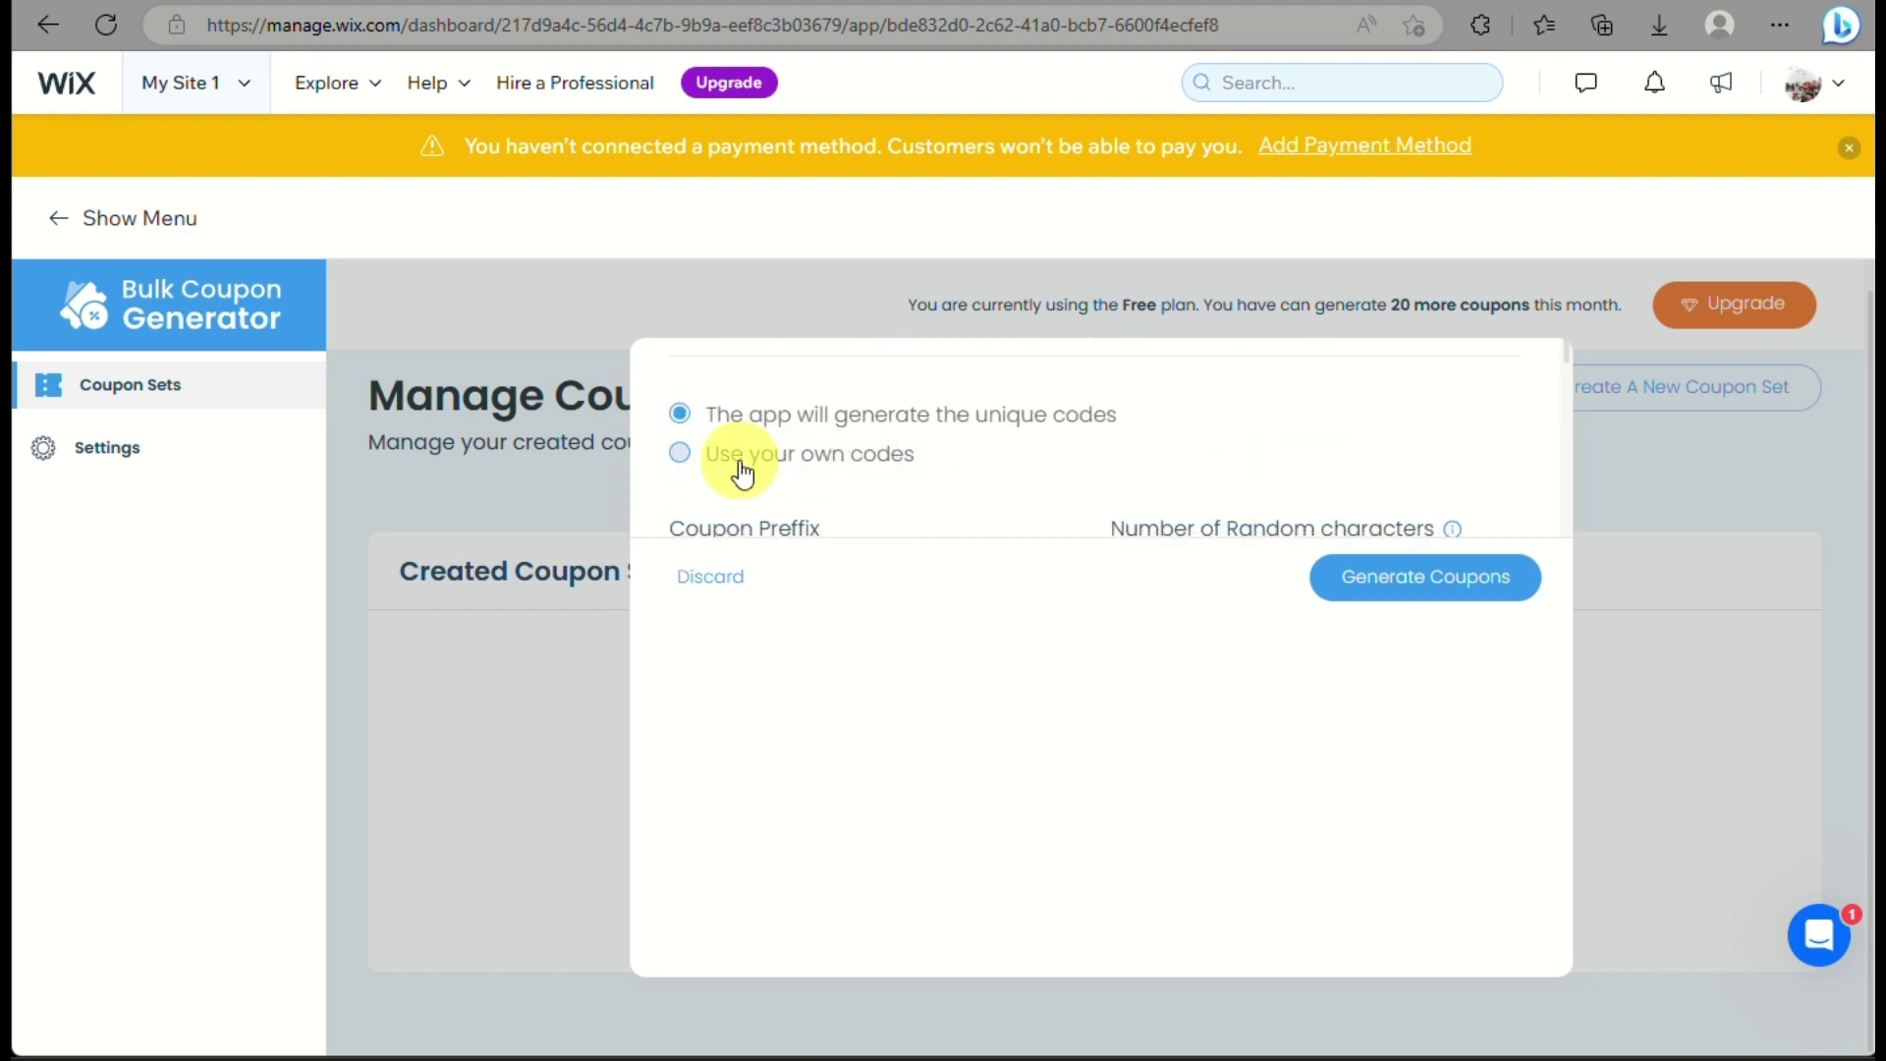
scroll(914, 474, "down", 1)
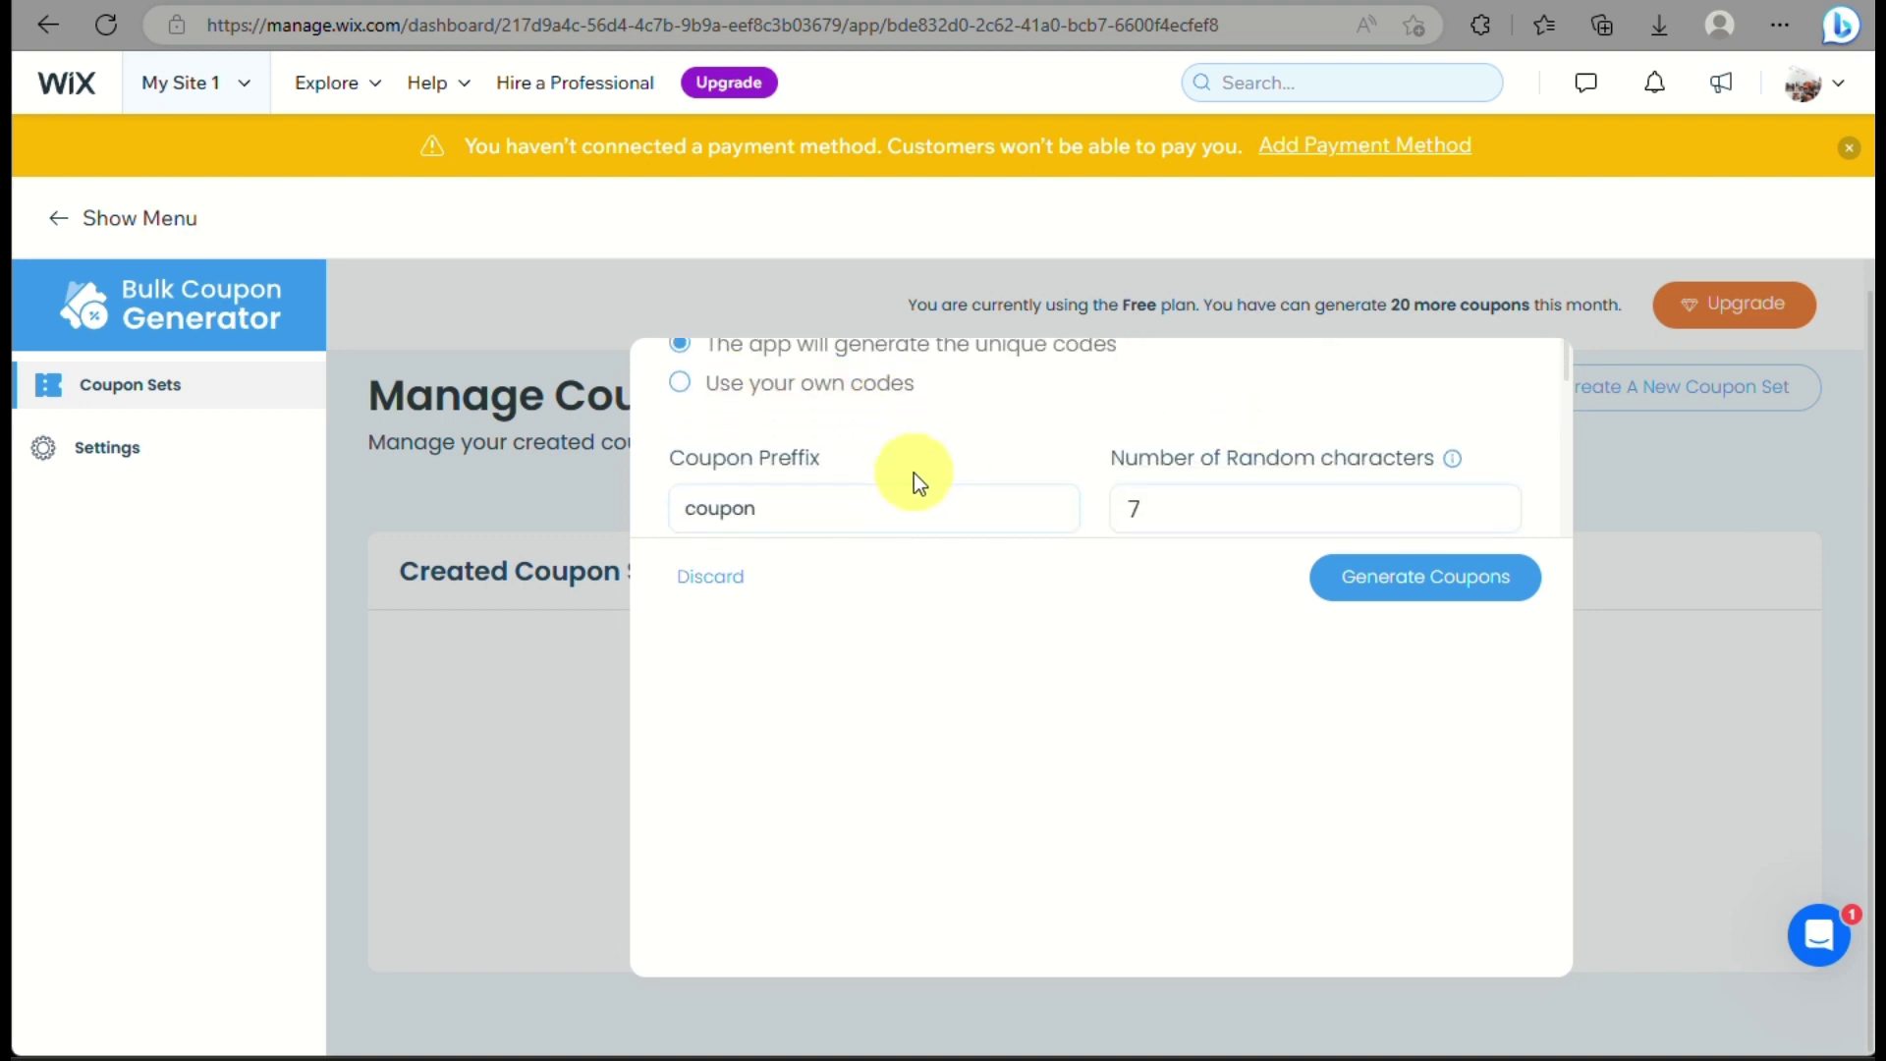
scroll(913, 474, "down", 1)
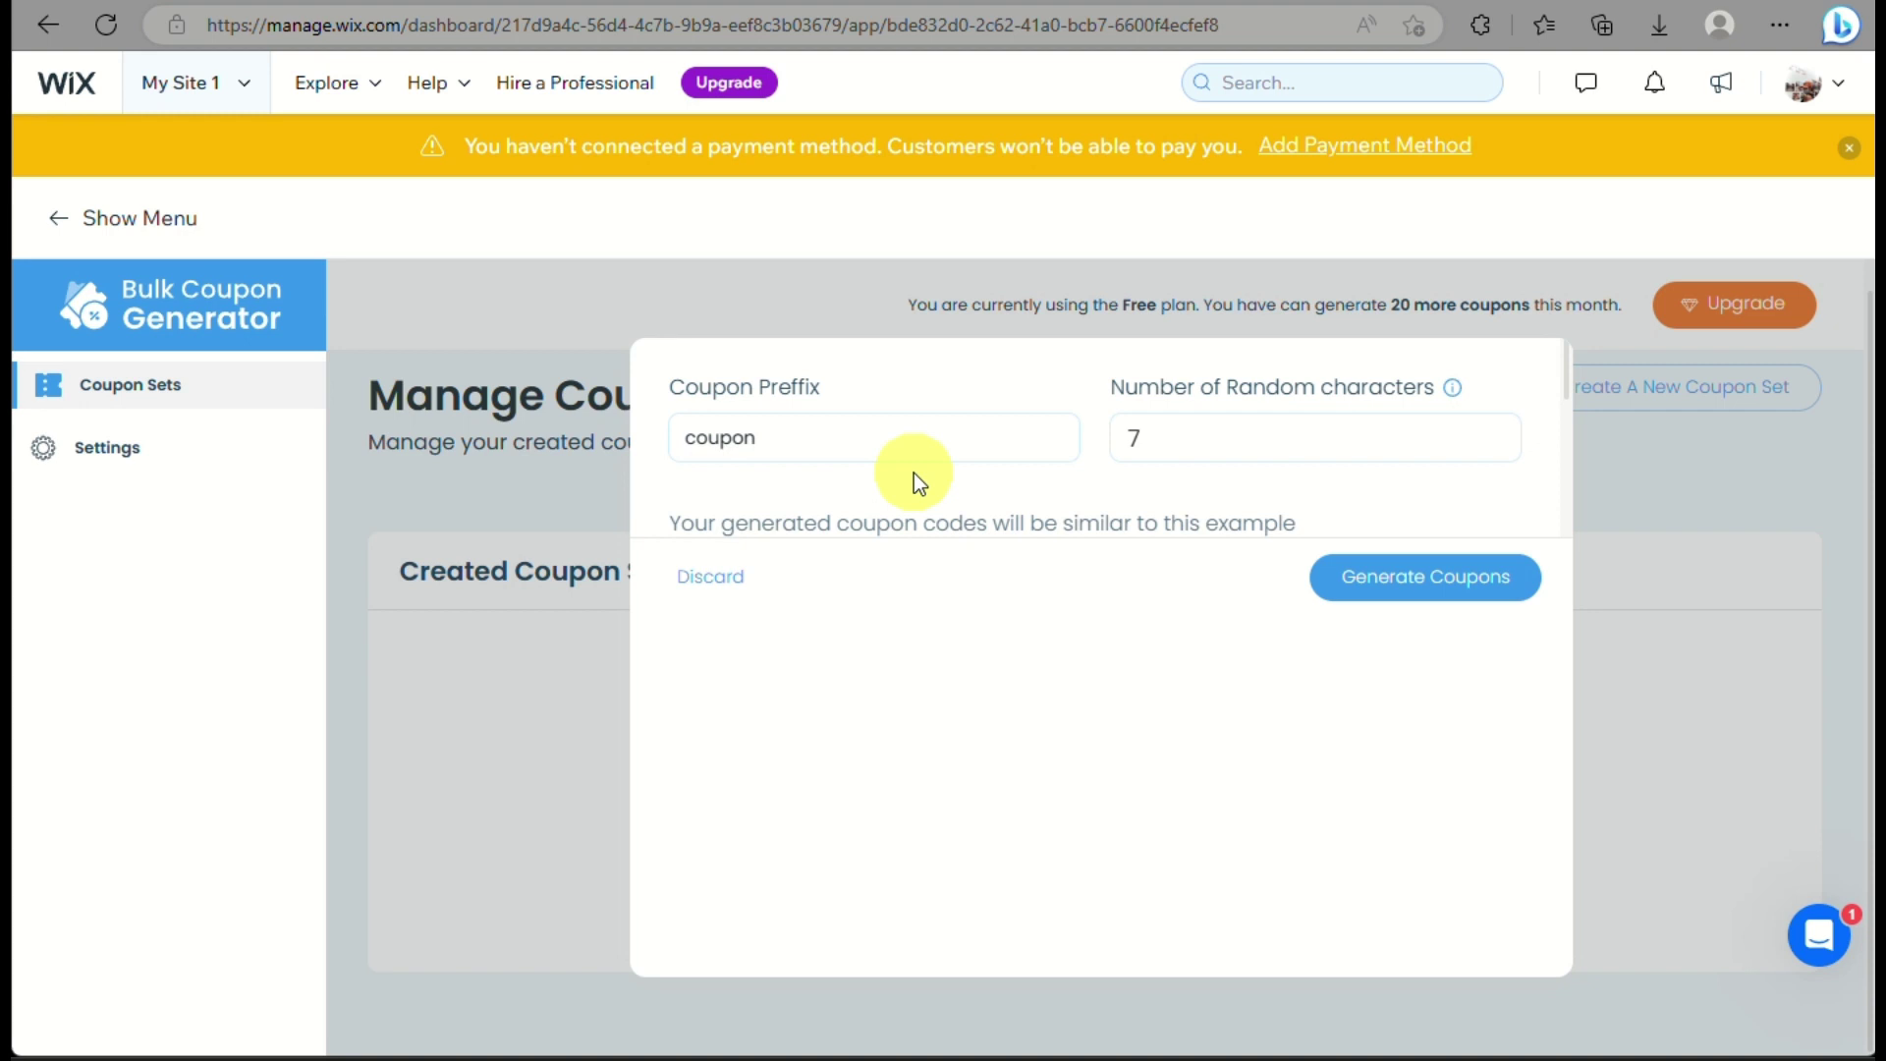
scroll(914, 472, "down", 1)
scroll(913, 473, "down", 1)
scroll(914, 473, "down", 1)
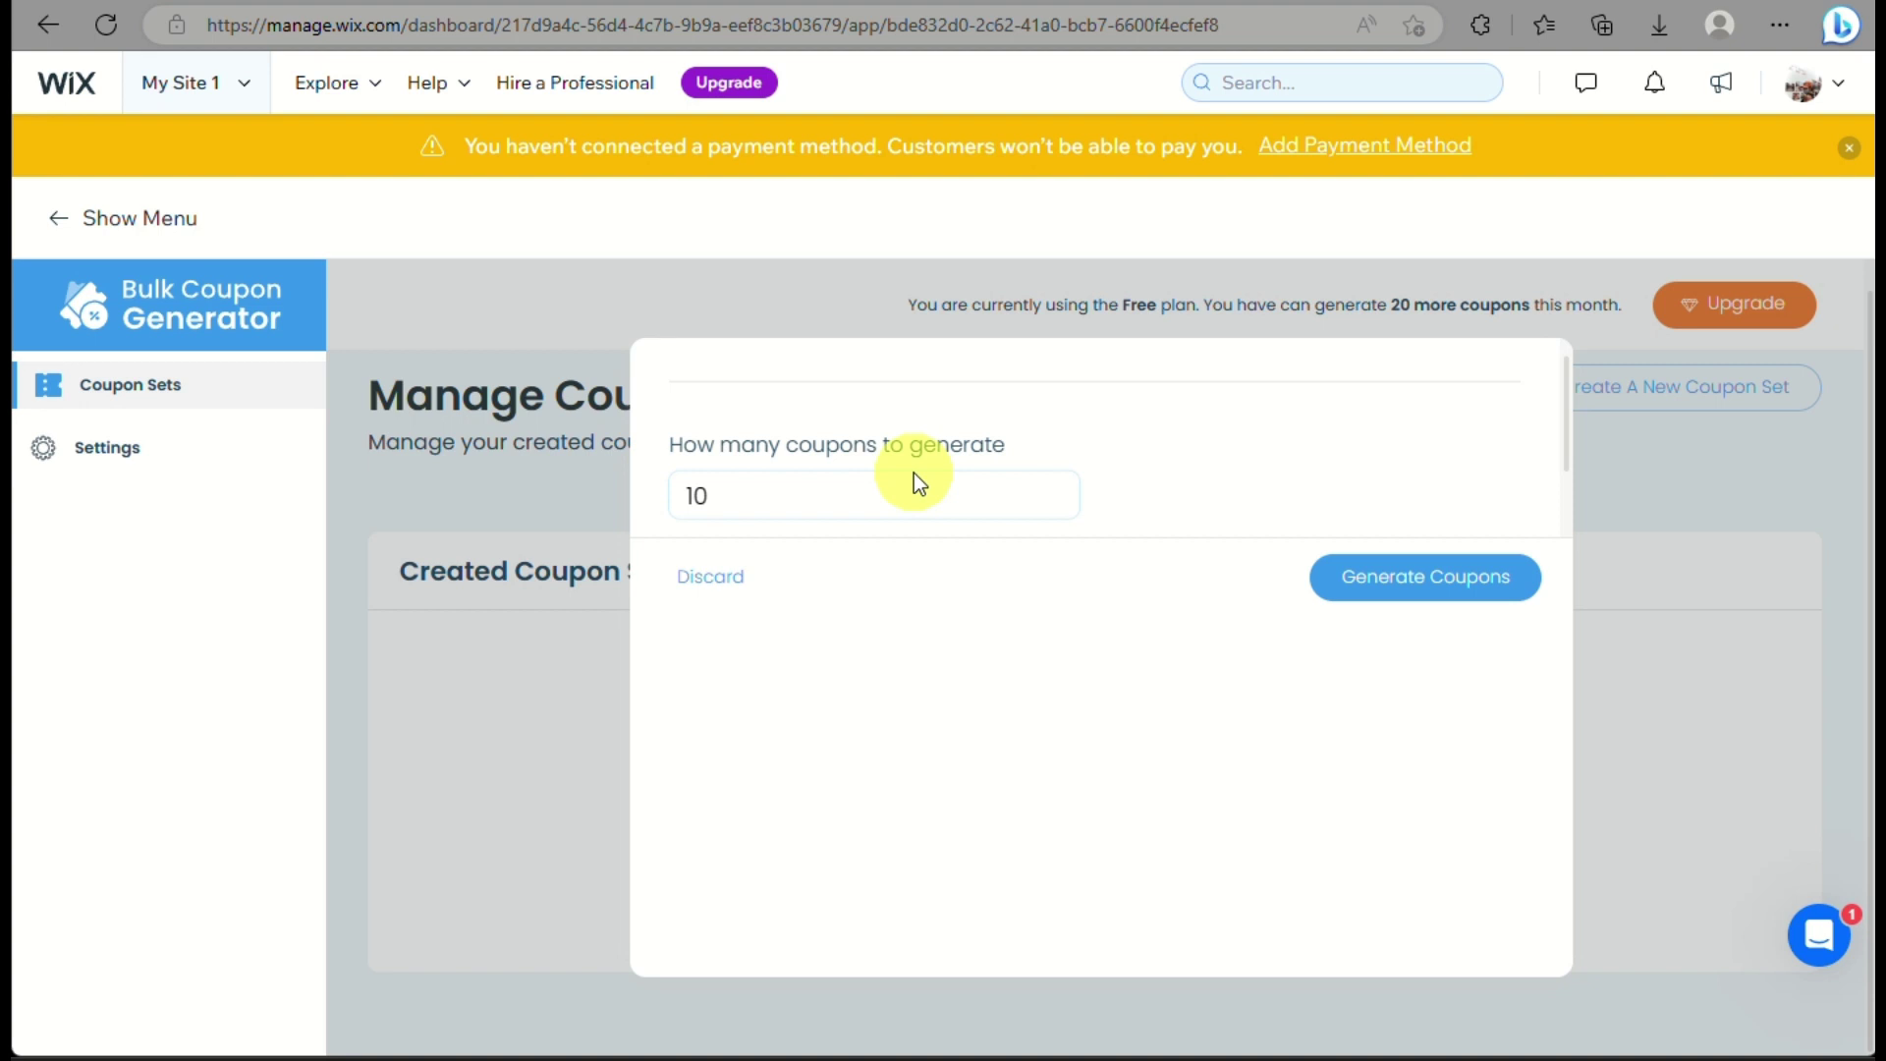
scroll(915, 474, "down", 1)
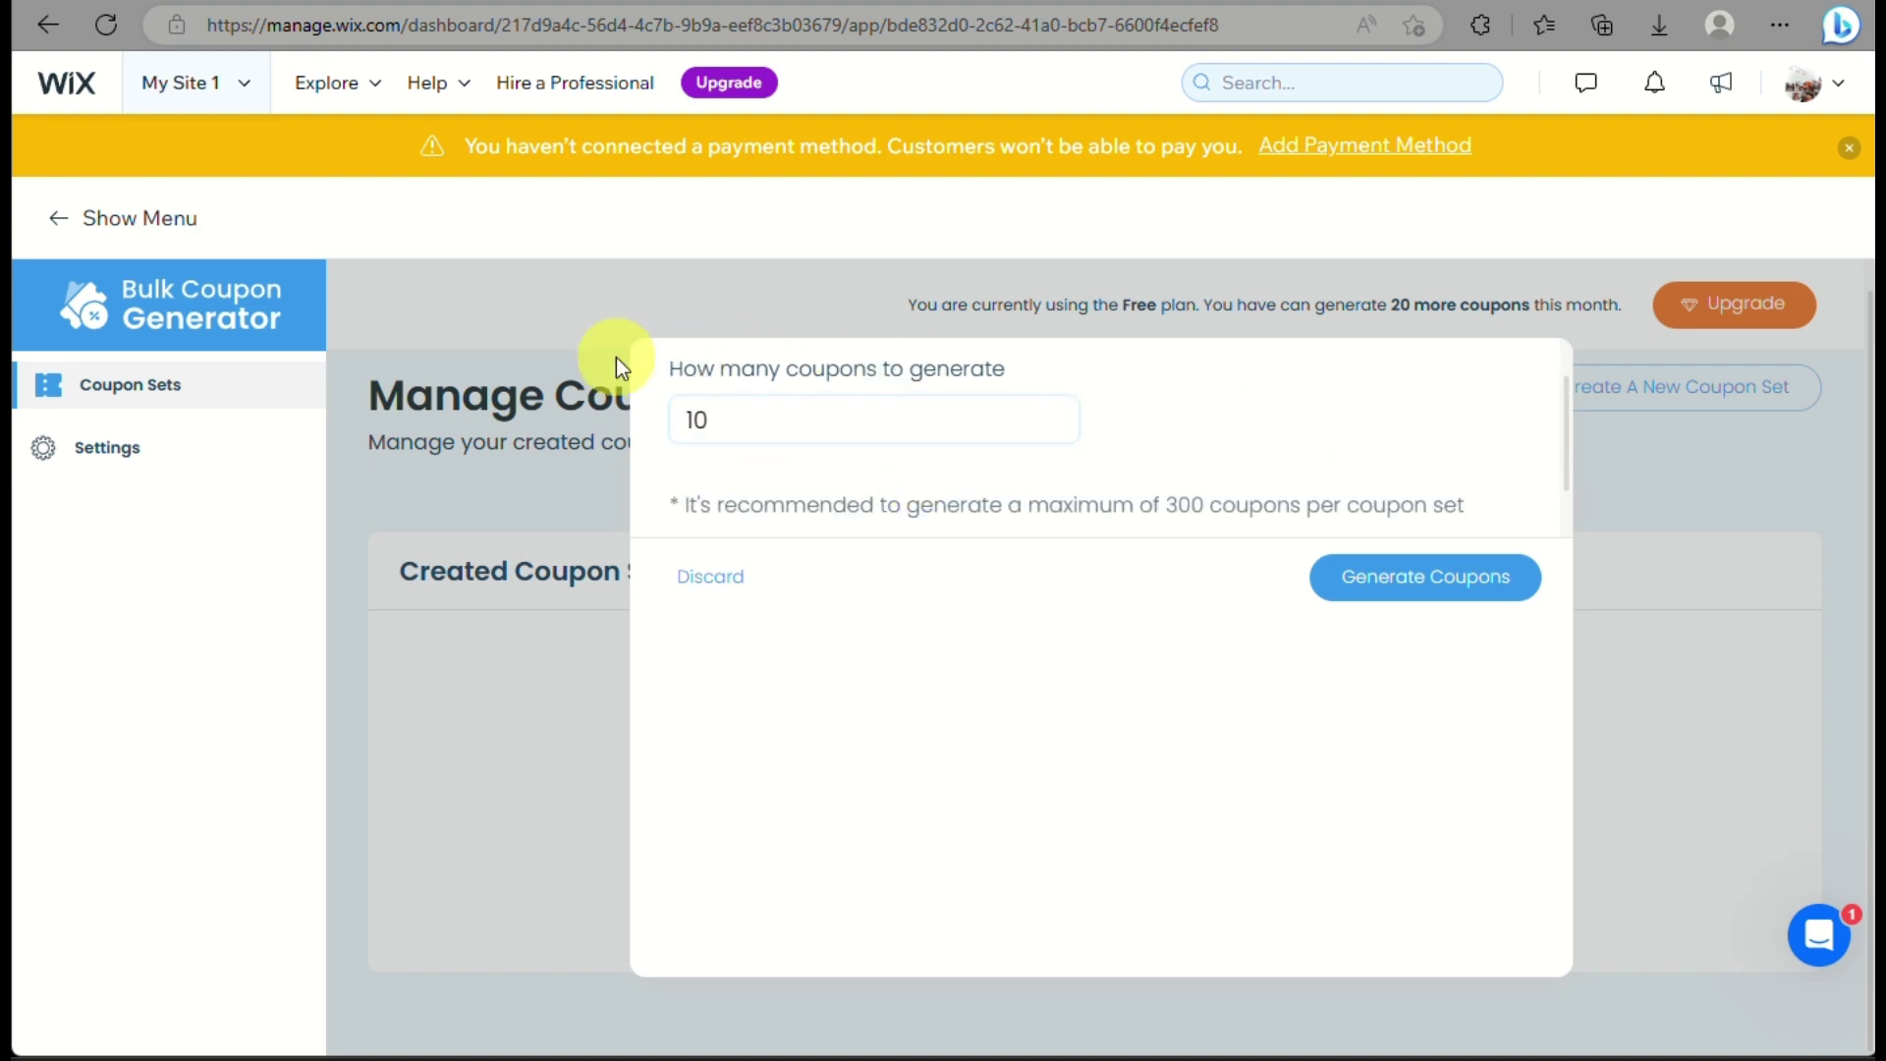
Set the quantity of coupons to generate to 20 after trying 5 and 300.
left_click(698, 410)
key("BackSpace")
key("BackSpace")
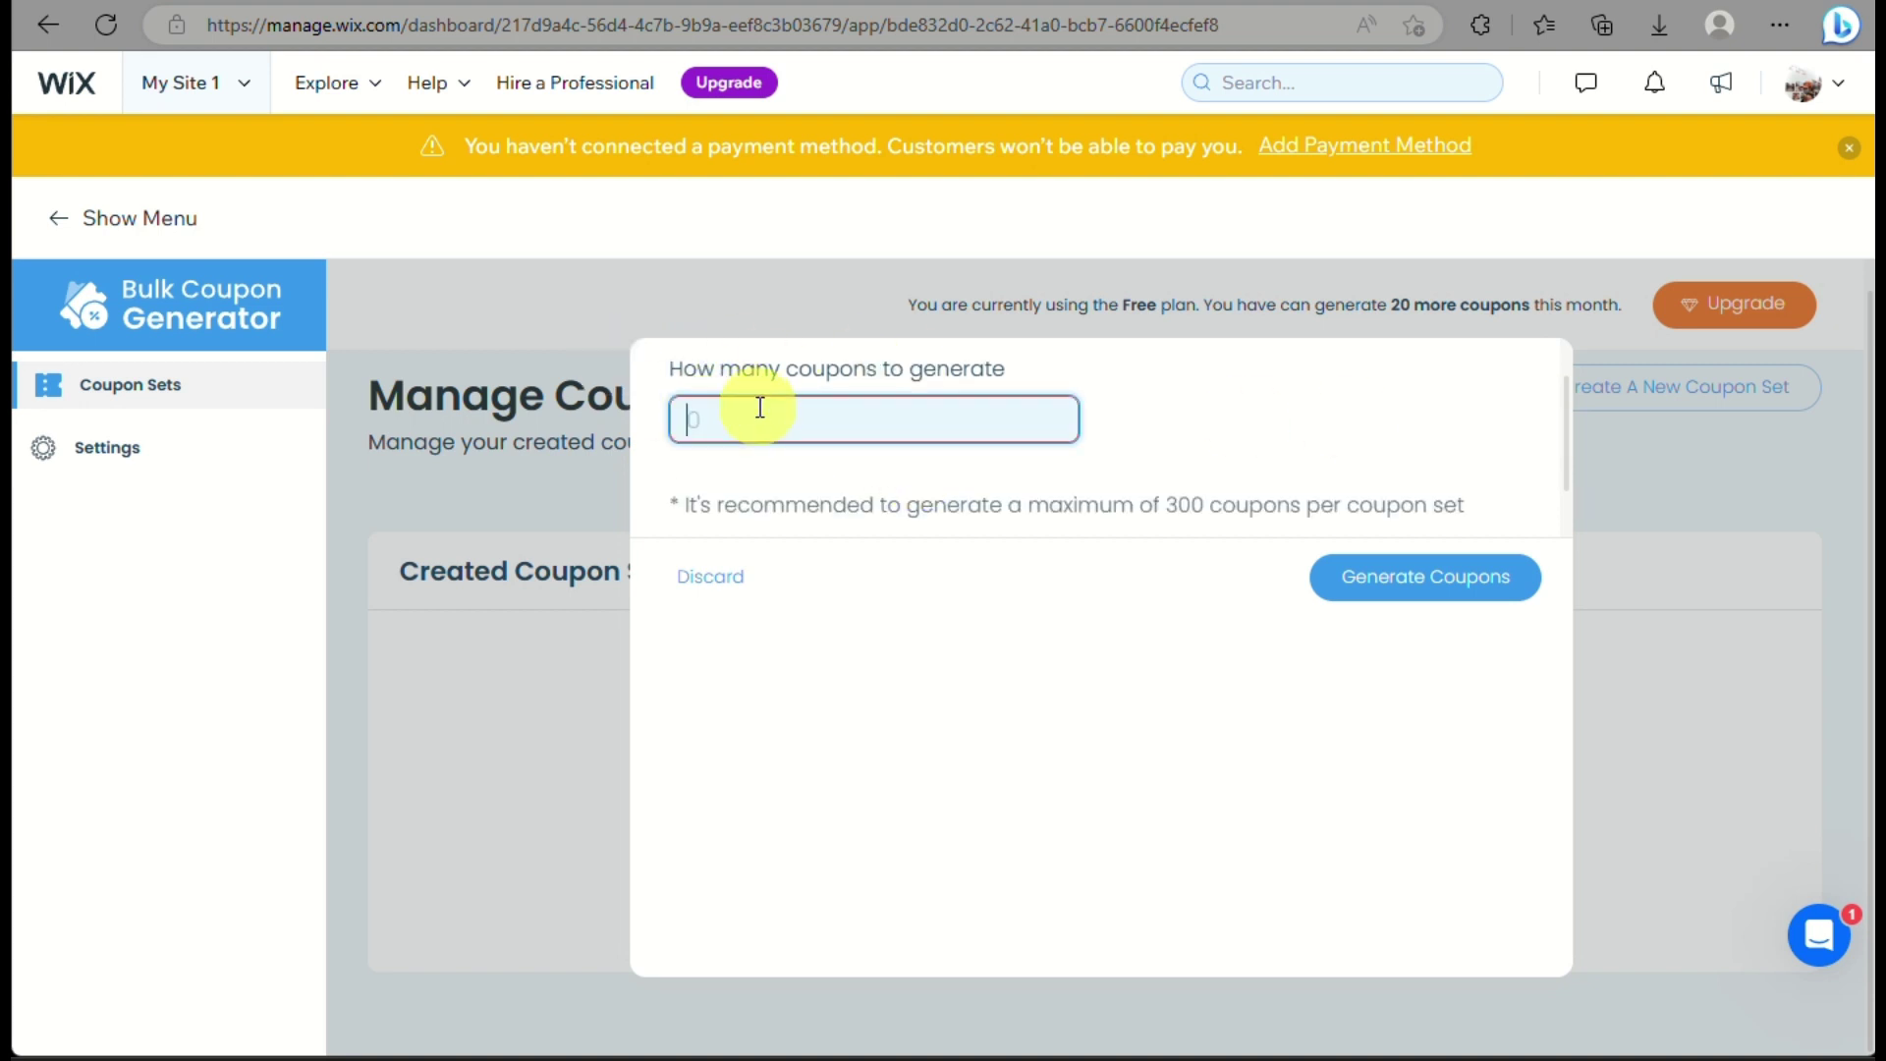
type("5")
scroll(951, 463, "down", 1)
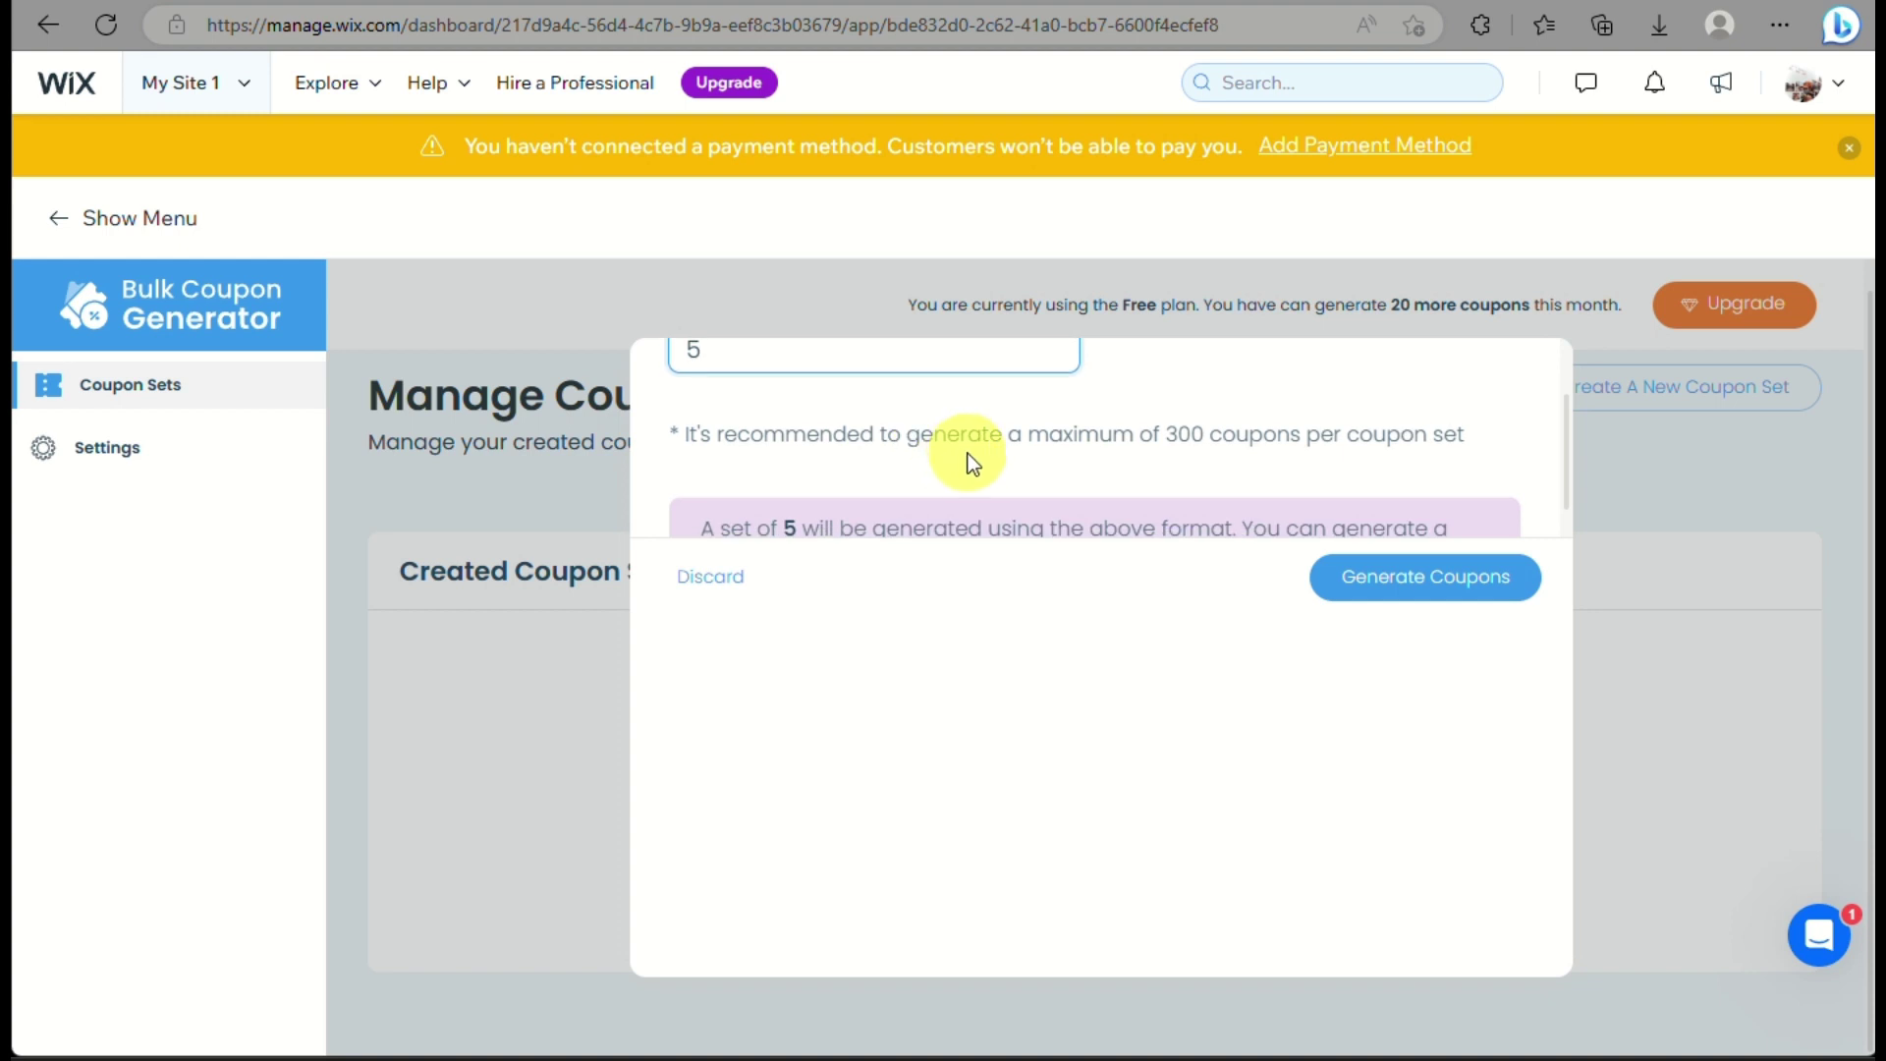
scroll(1214, 488, "down", 1)
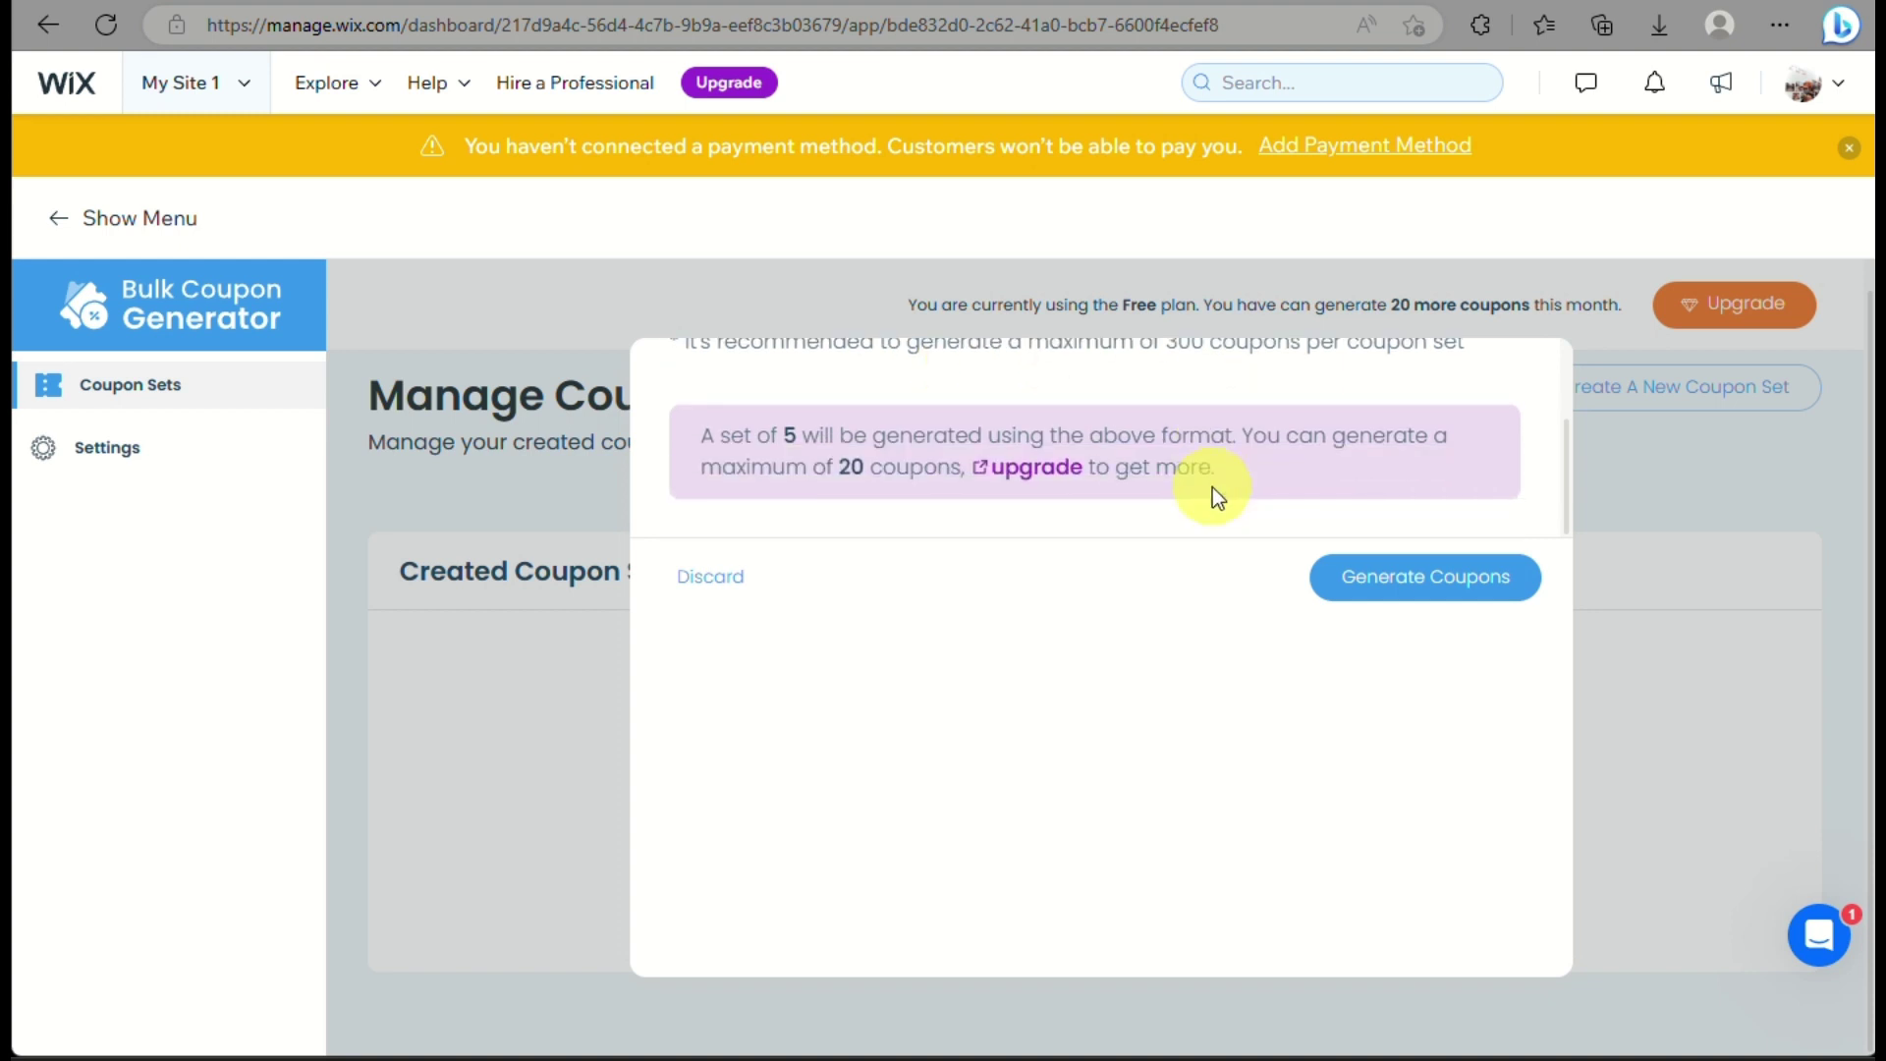
scroll(1212, 488, "up", 1)
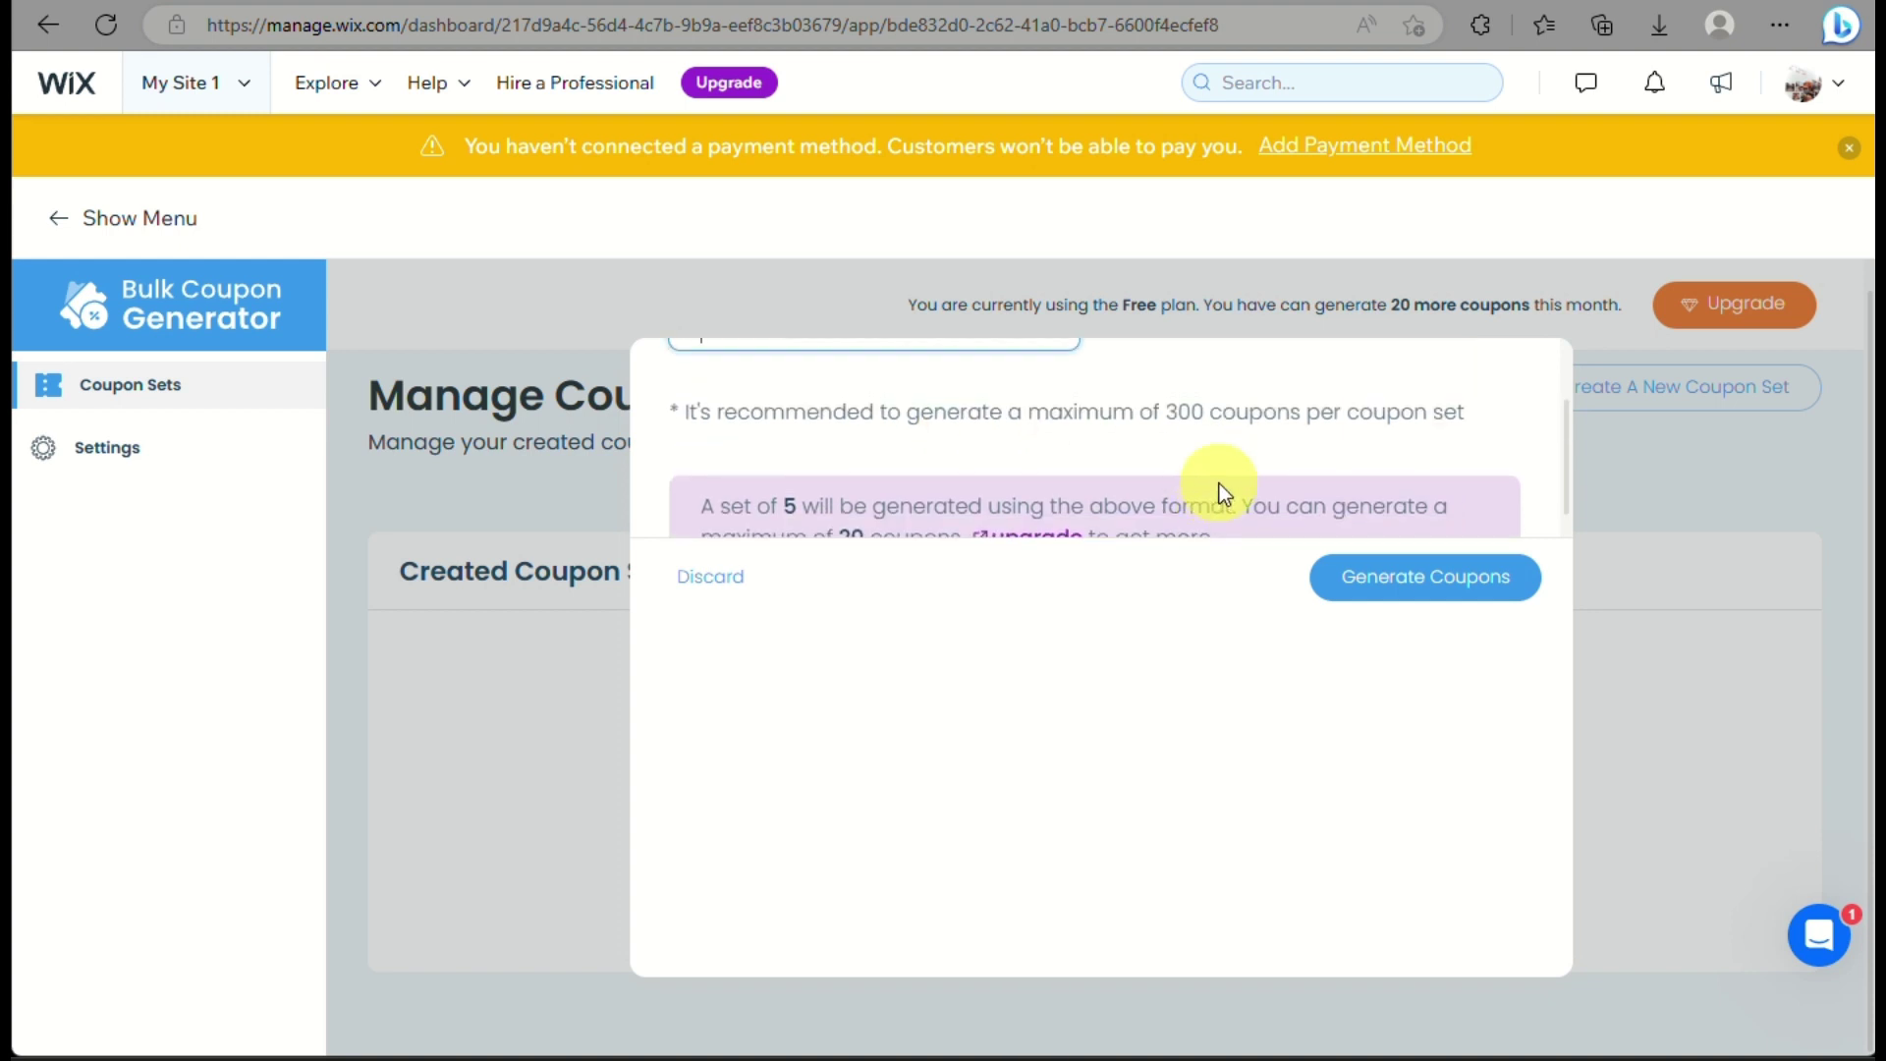
scroll(1219, 484, "down", 1)
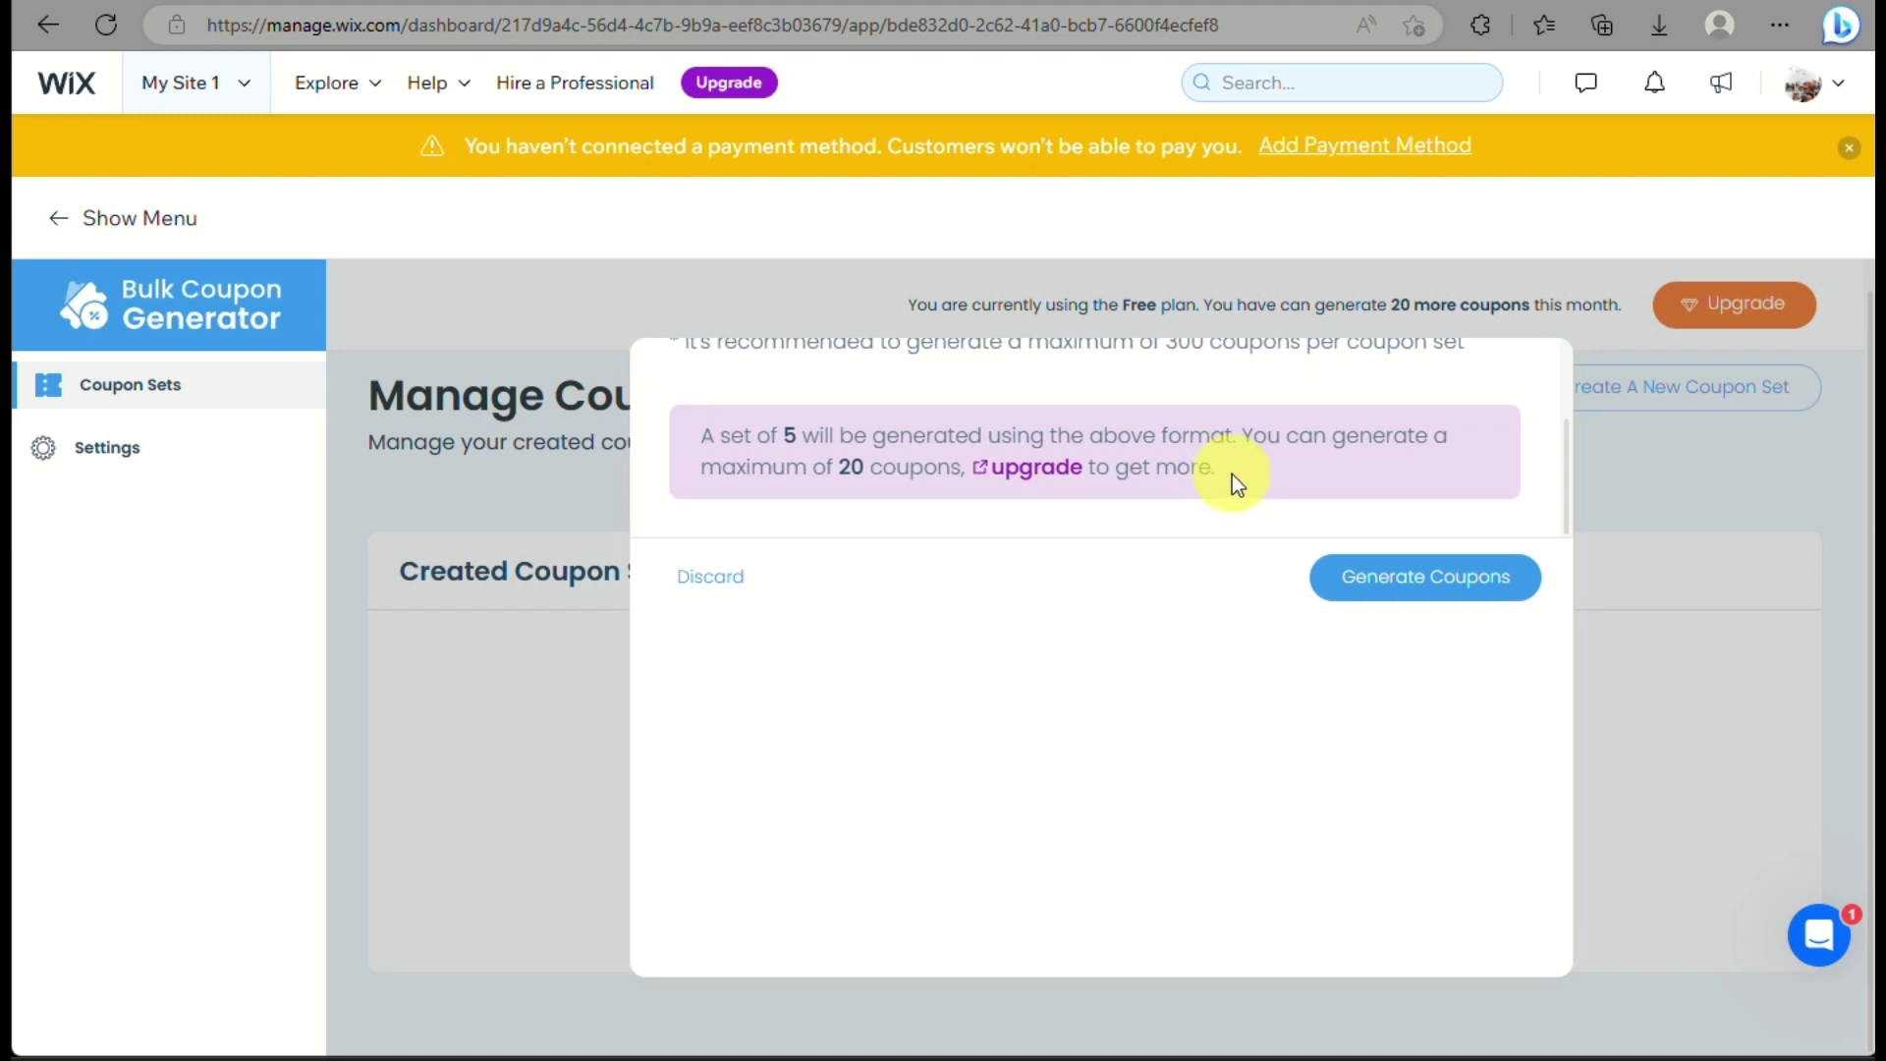
scroll(830, 522, "up", 3)
scroll(800, 467, "down", 2)
key("BackSpace")
type("300")
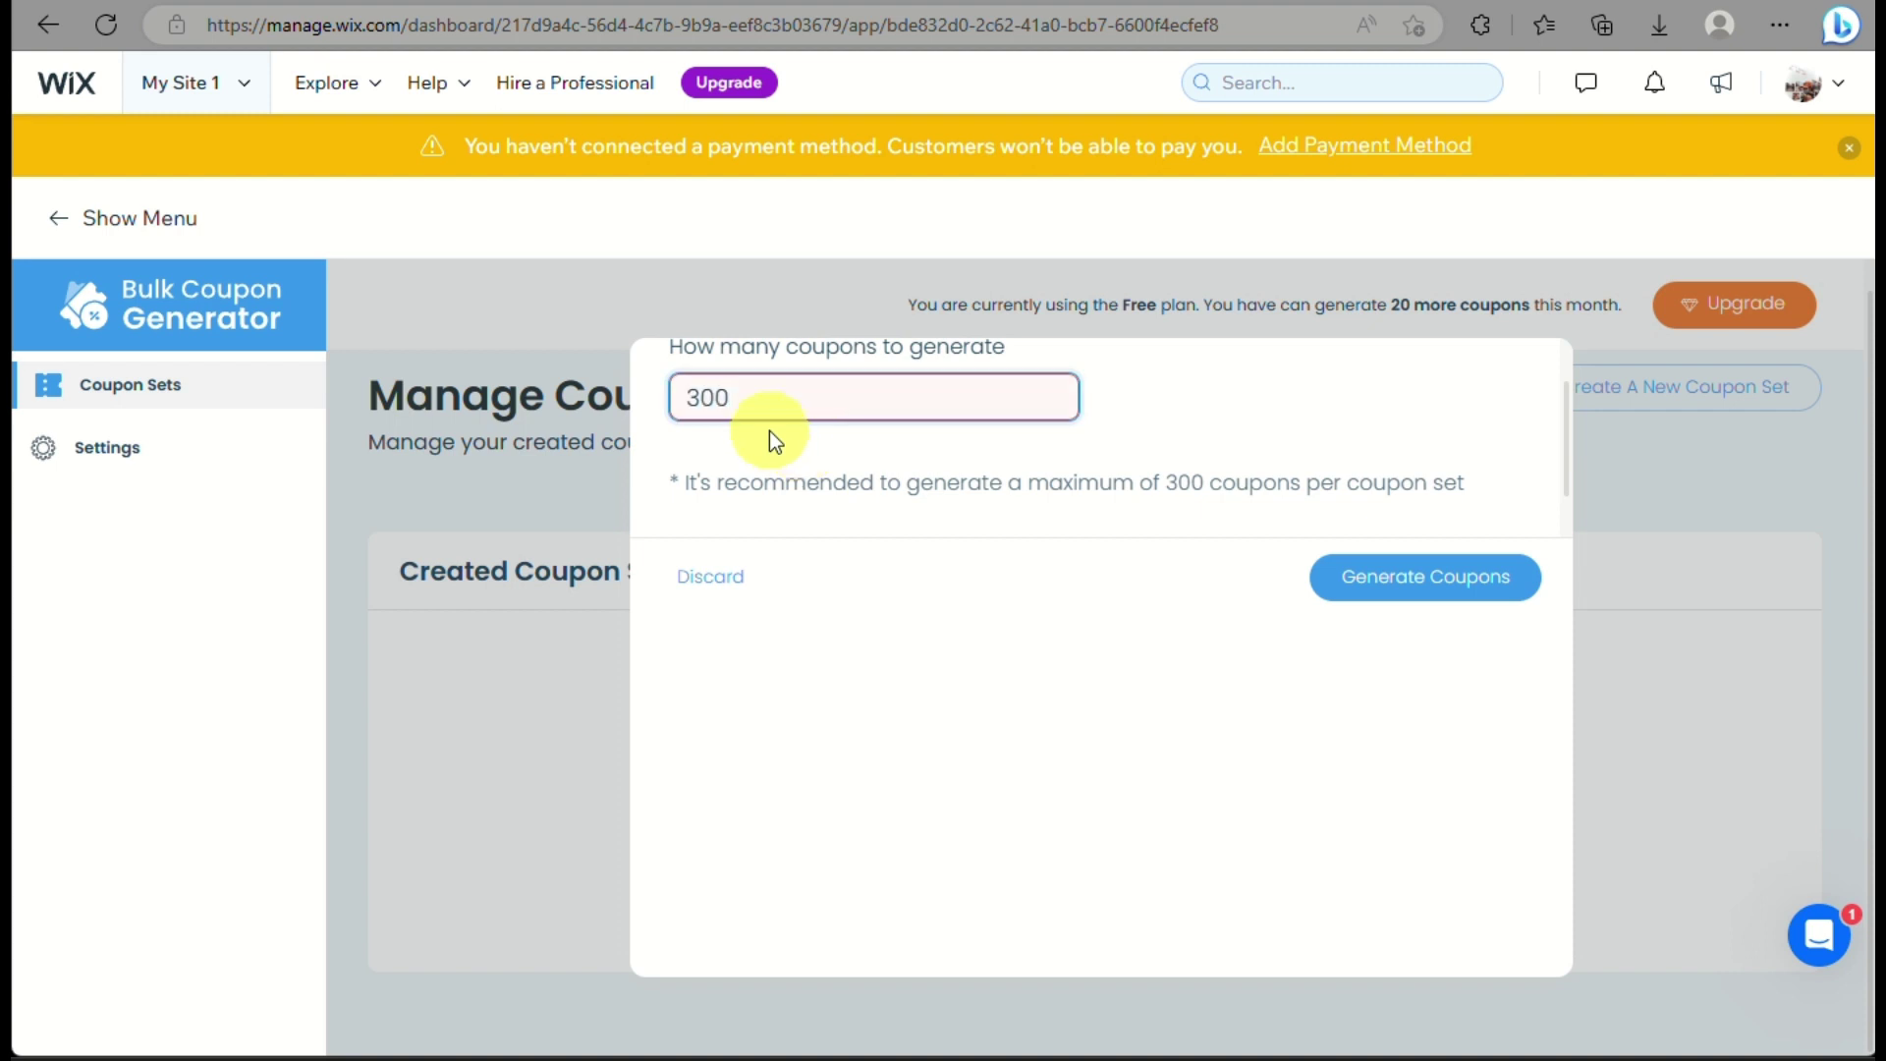
scroll(898, 456, "down", 2)
scroll(898, 461, "down", 1)
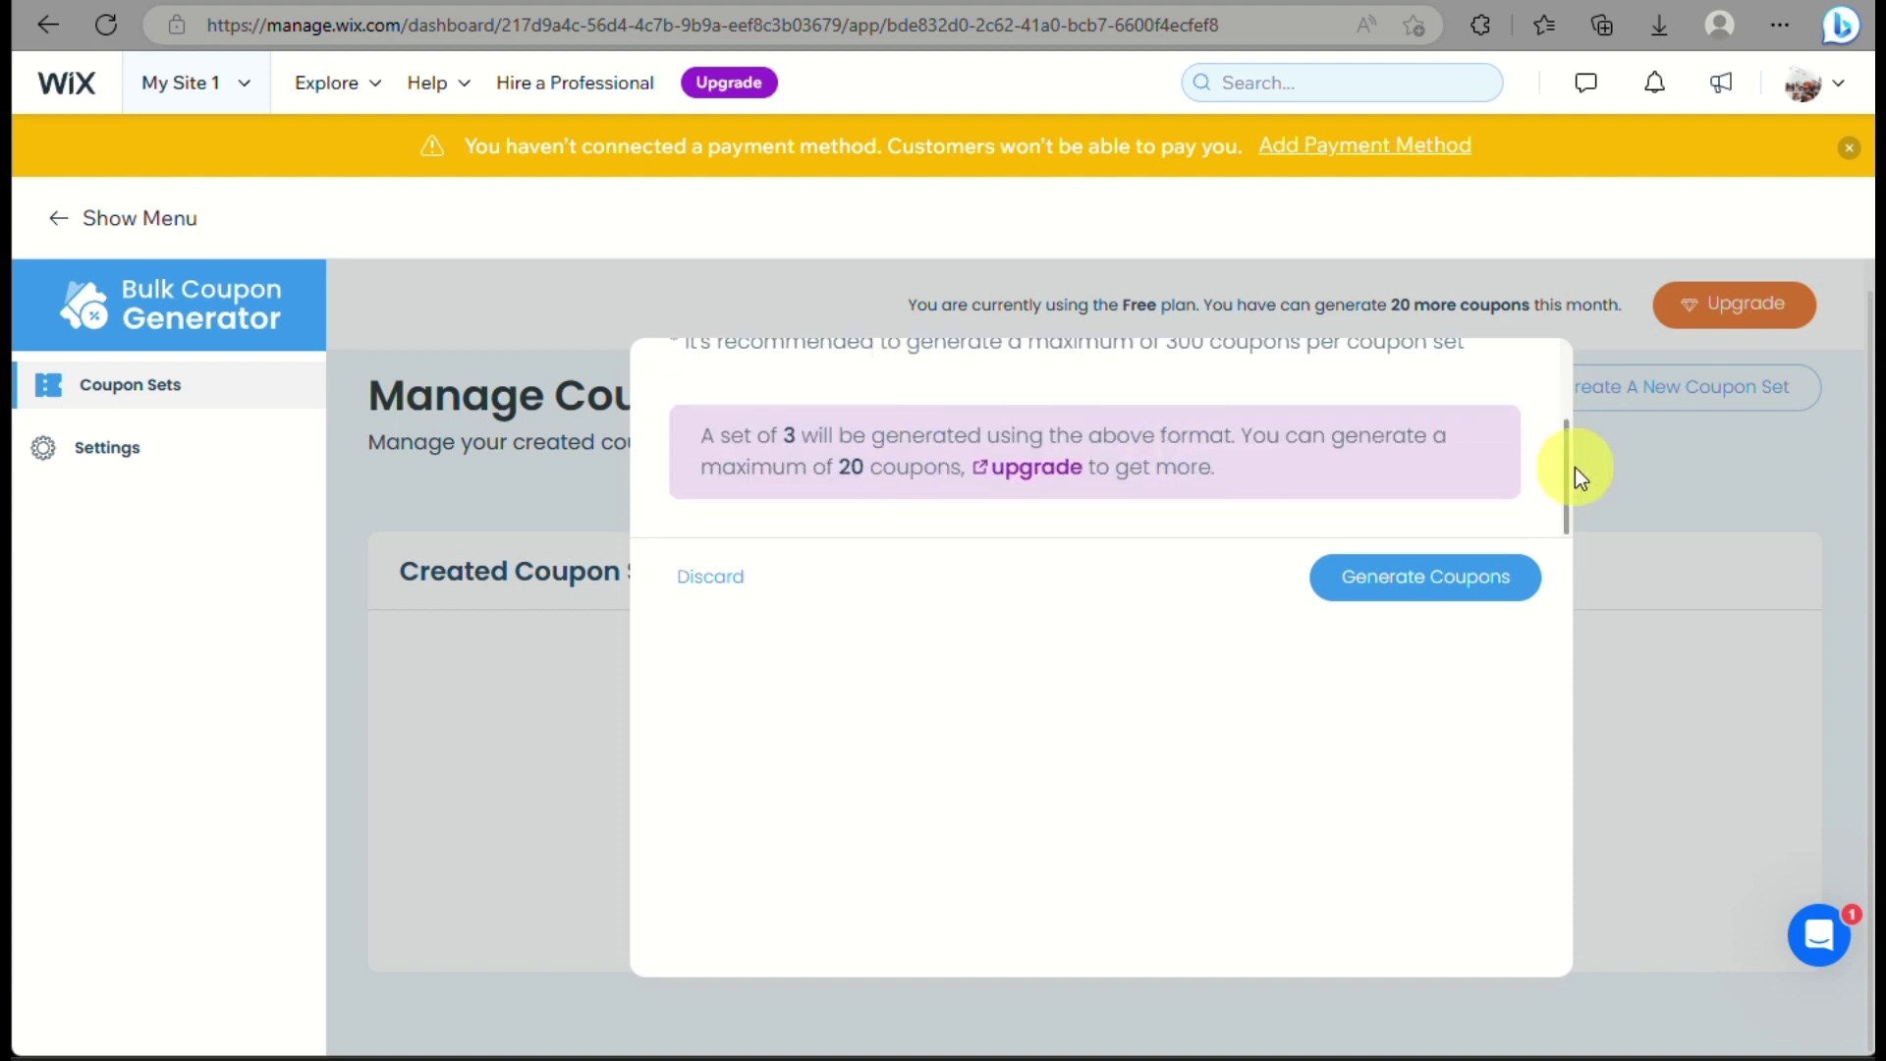
scroll(1417, 468, "up", 2)
type("300")
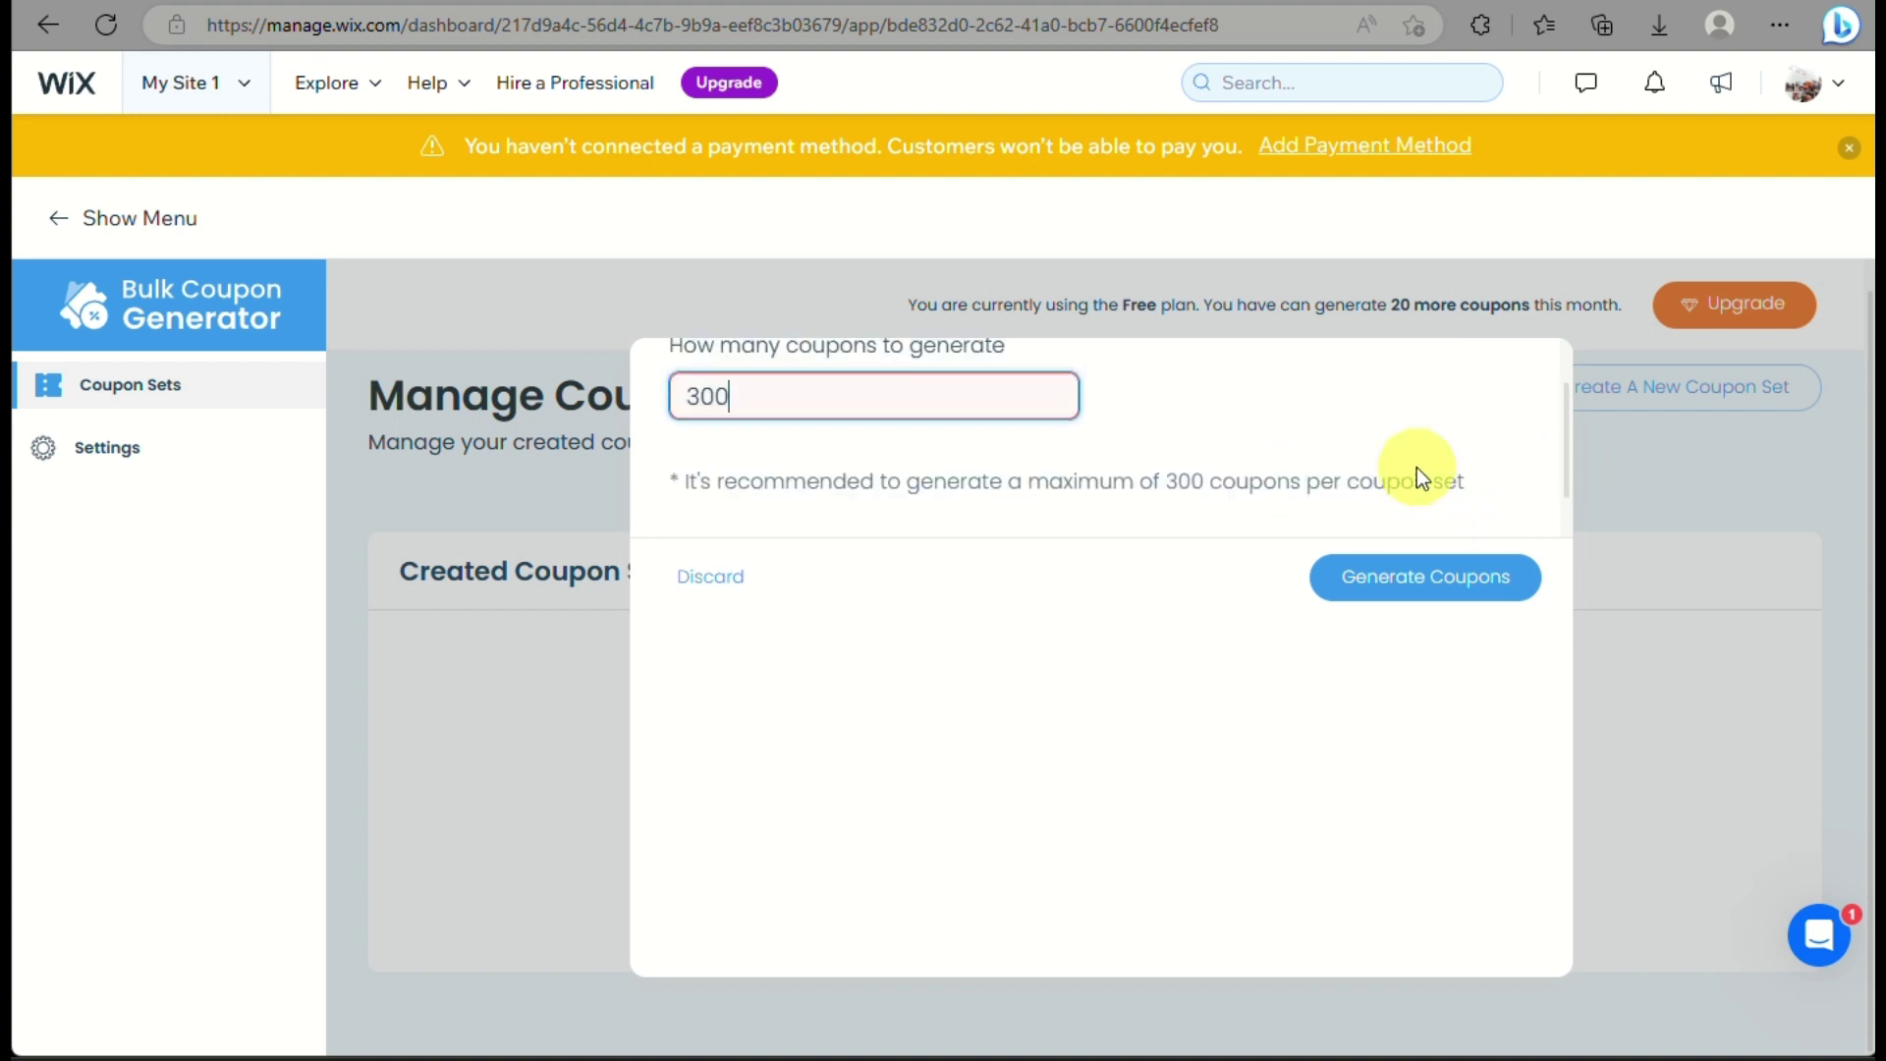
key("BackSpace")
key("BackSpace")
key("BackSpace")
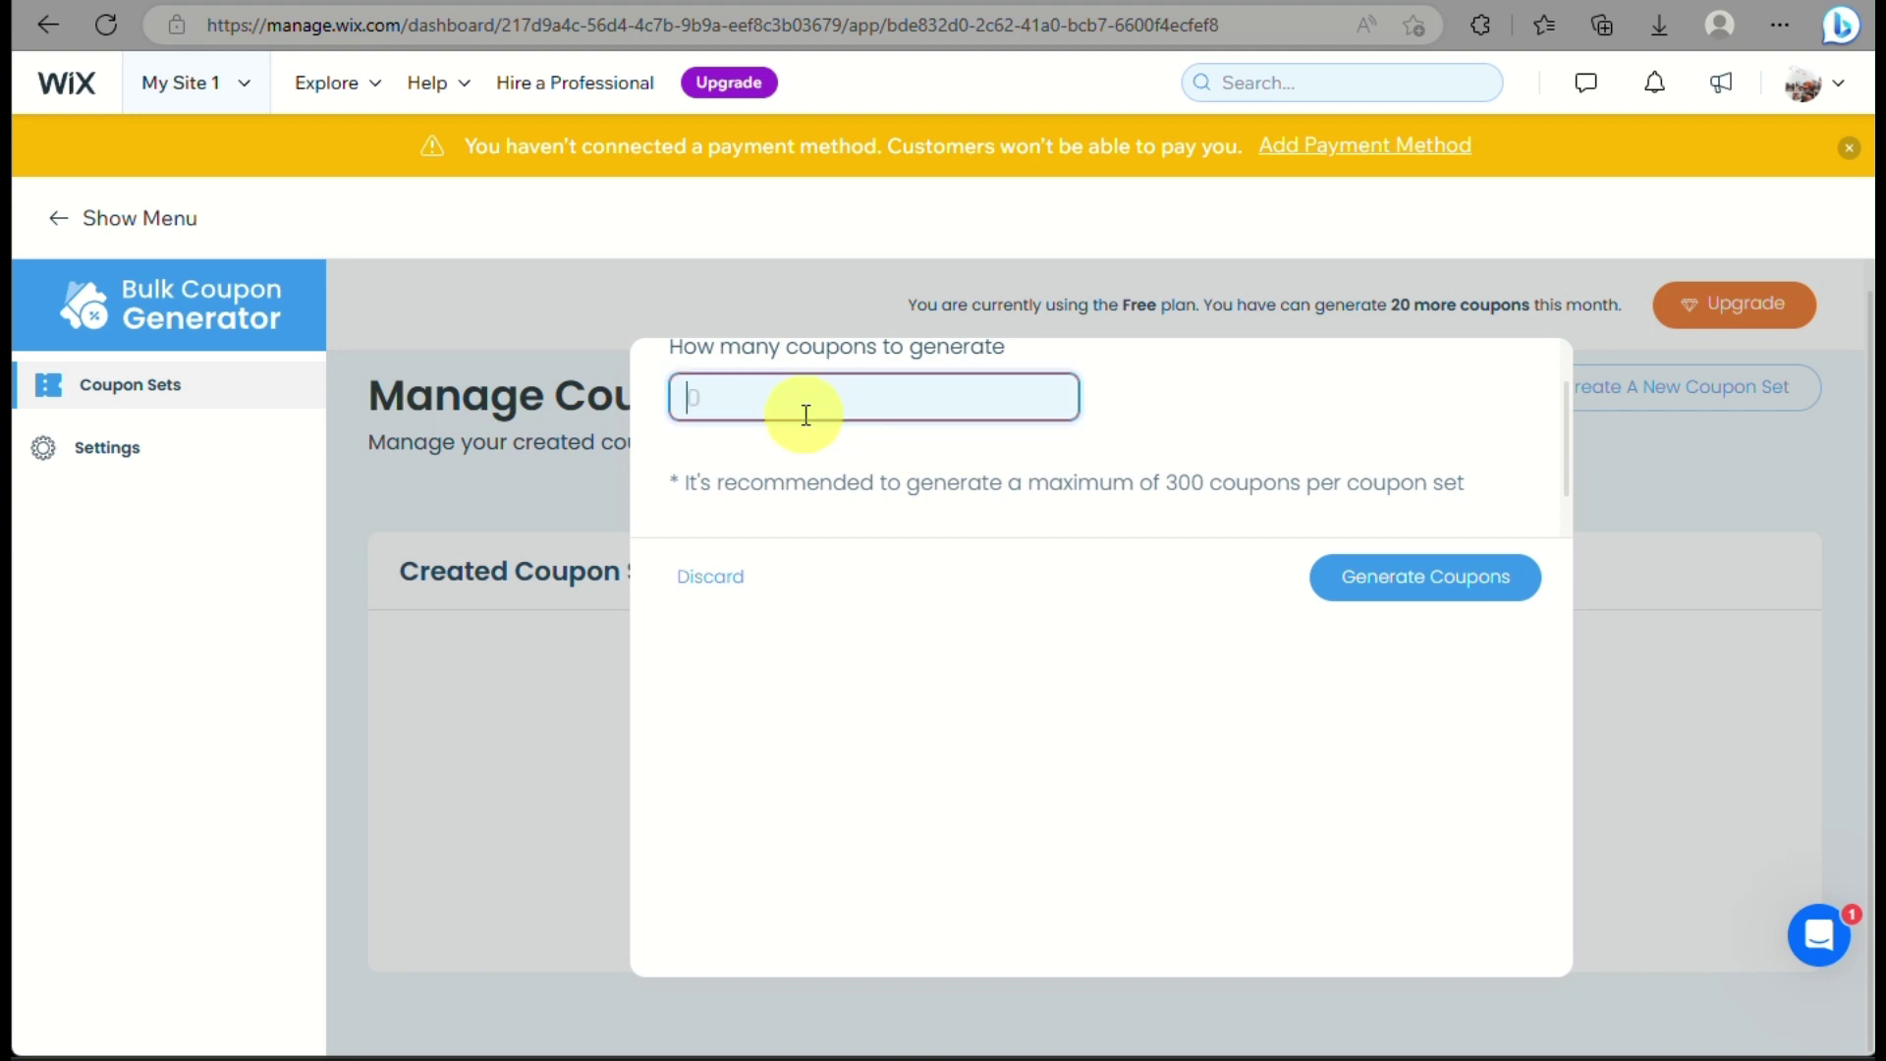
type("20")
scroll(1334, 480, "down", 1)
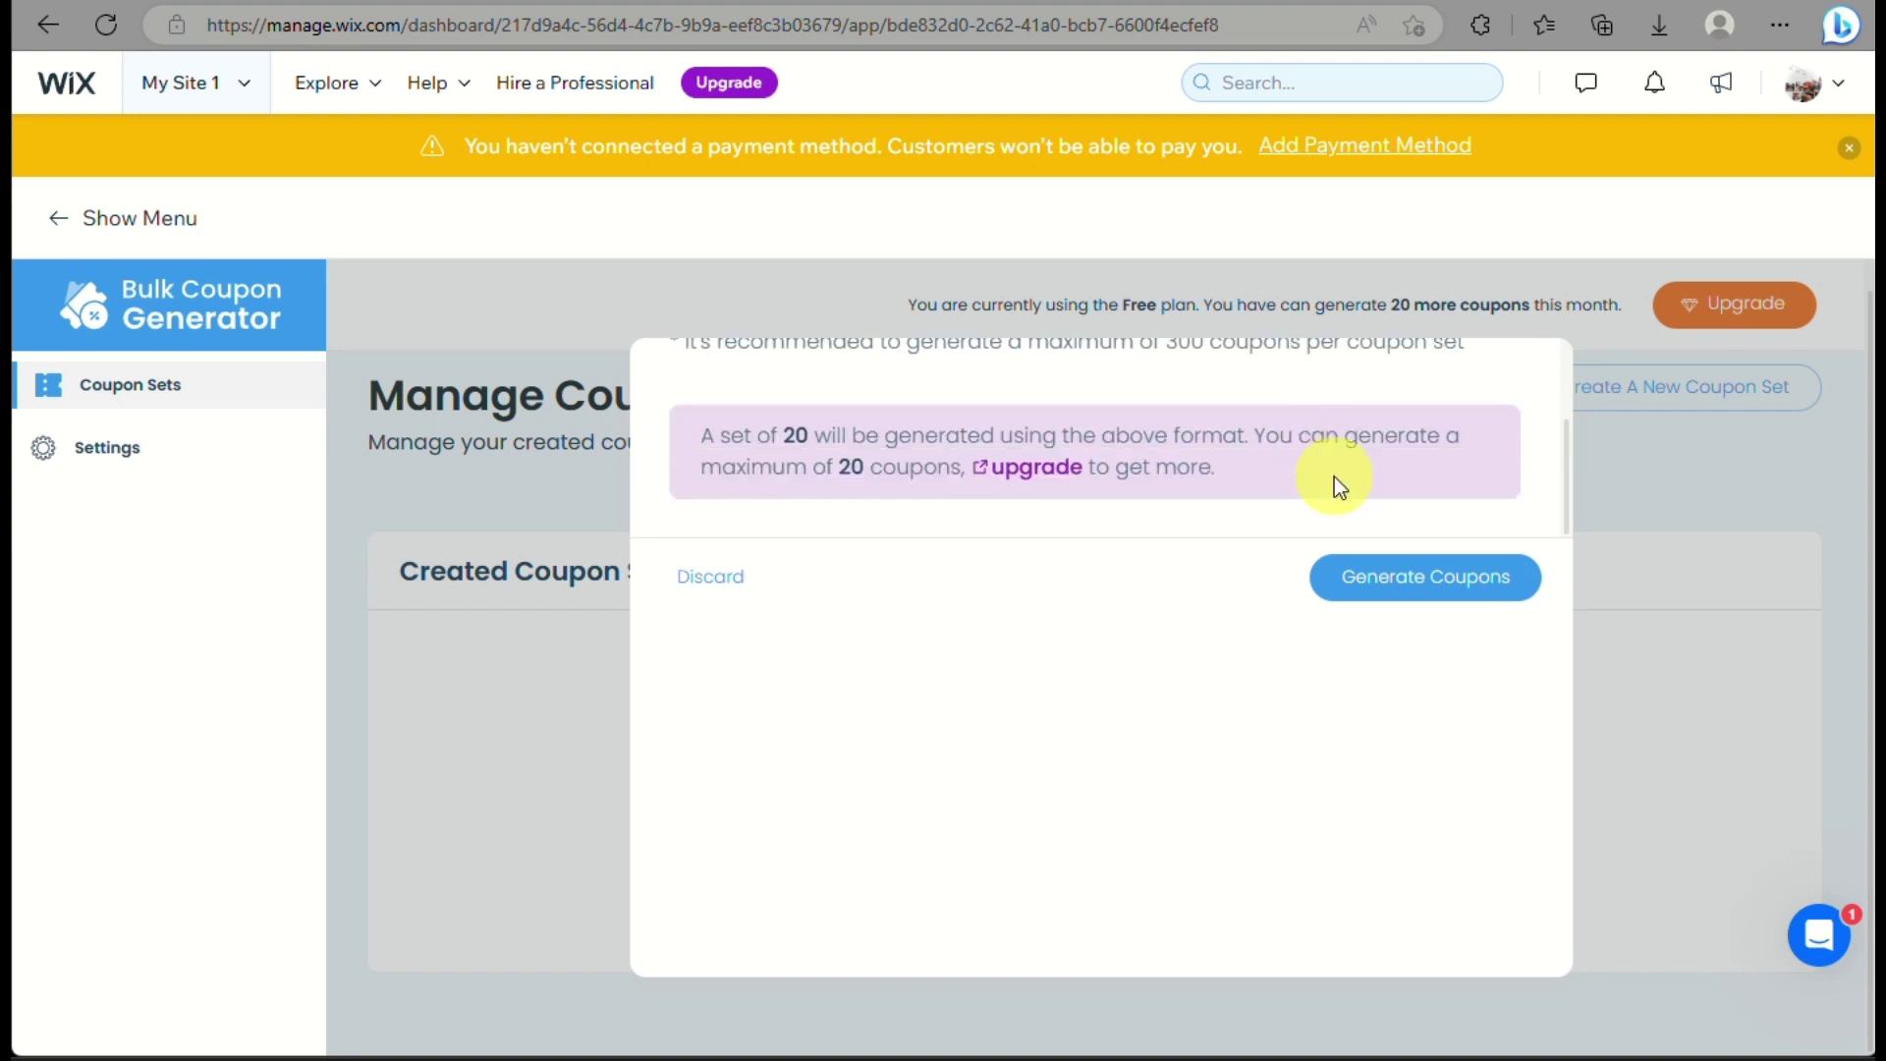
Generate Coupon Set 1 with its 20 coupons.
left_click(1389, 590)
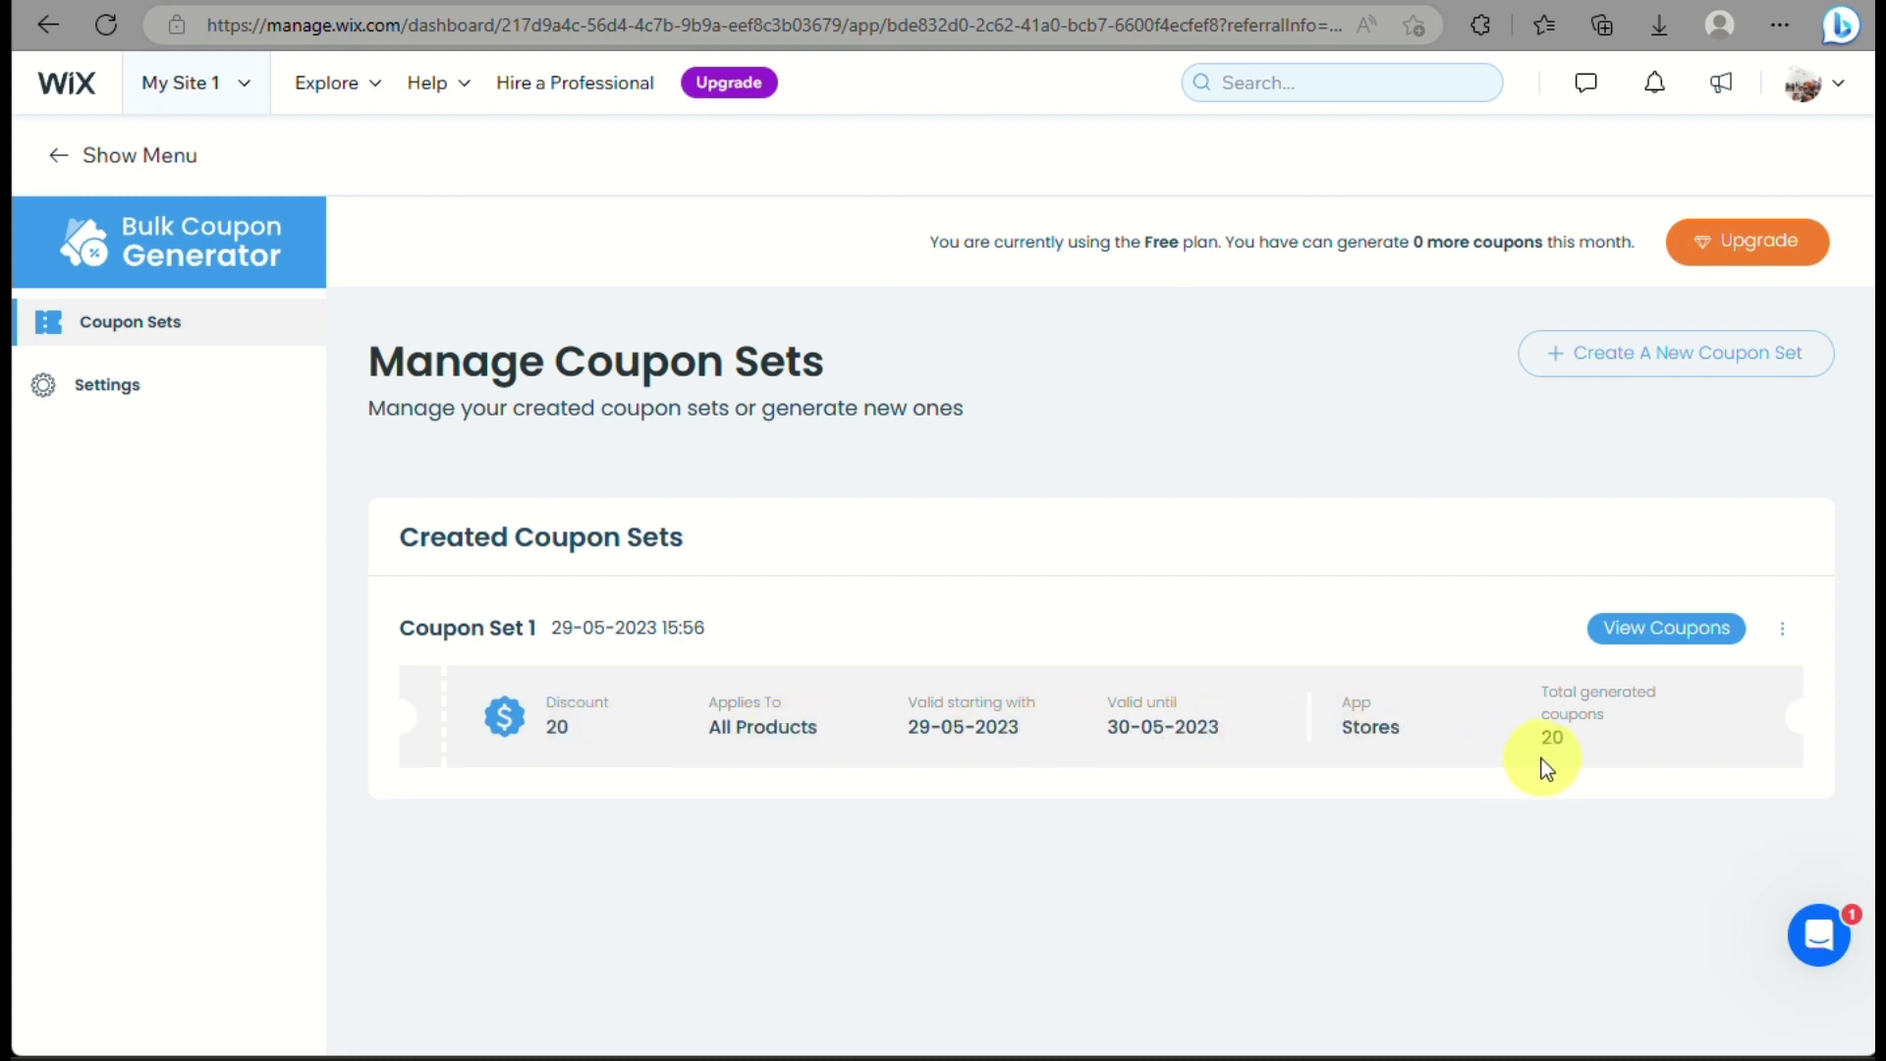
View Coupon Set 1's 20 codes, collapse the code section and land on page 2 (rows 11–20).
left_click(1677, 641)
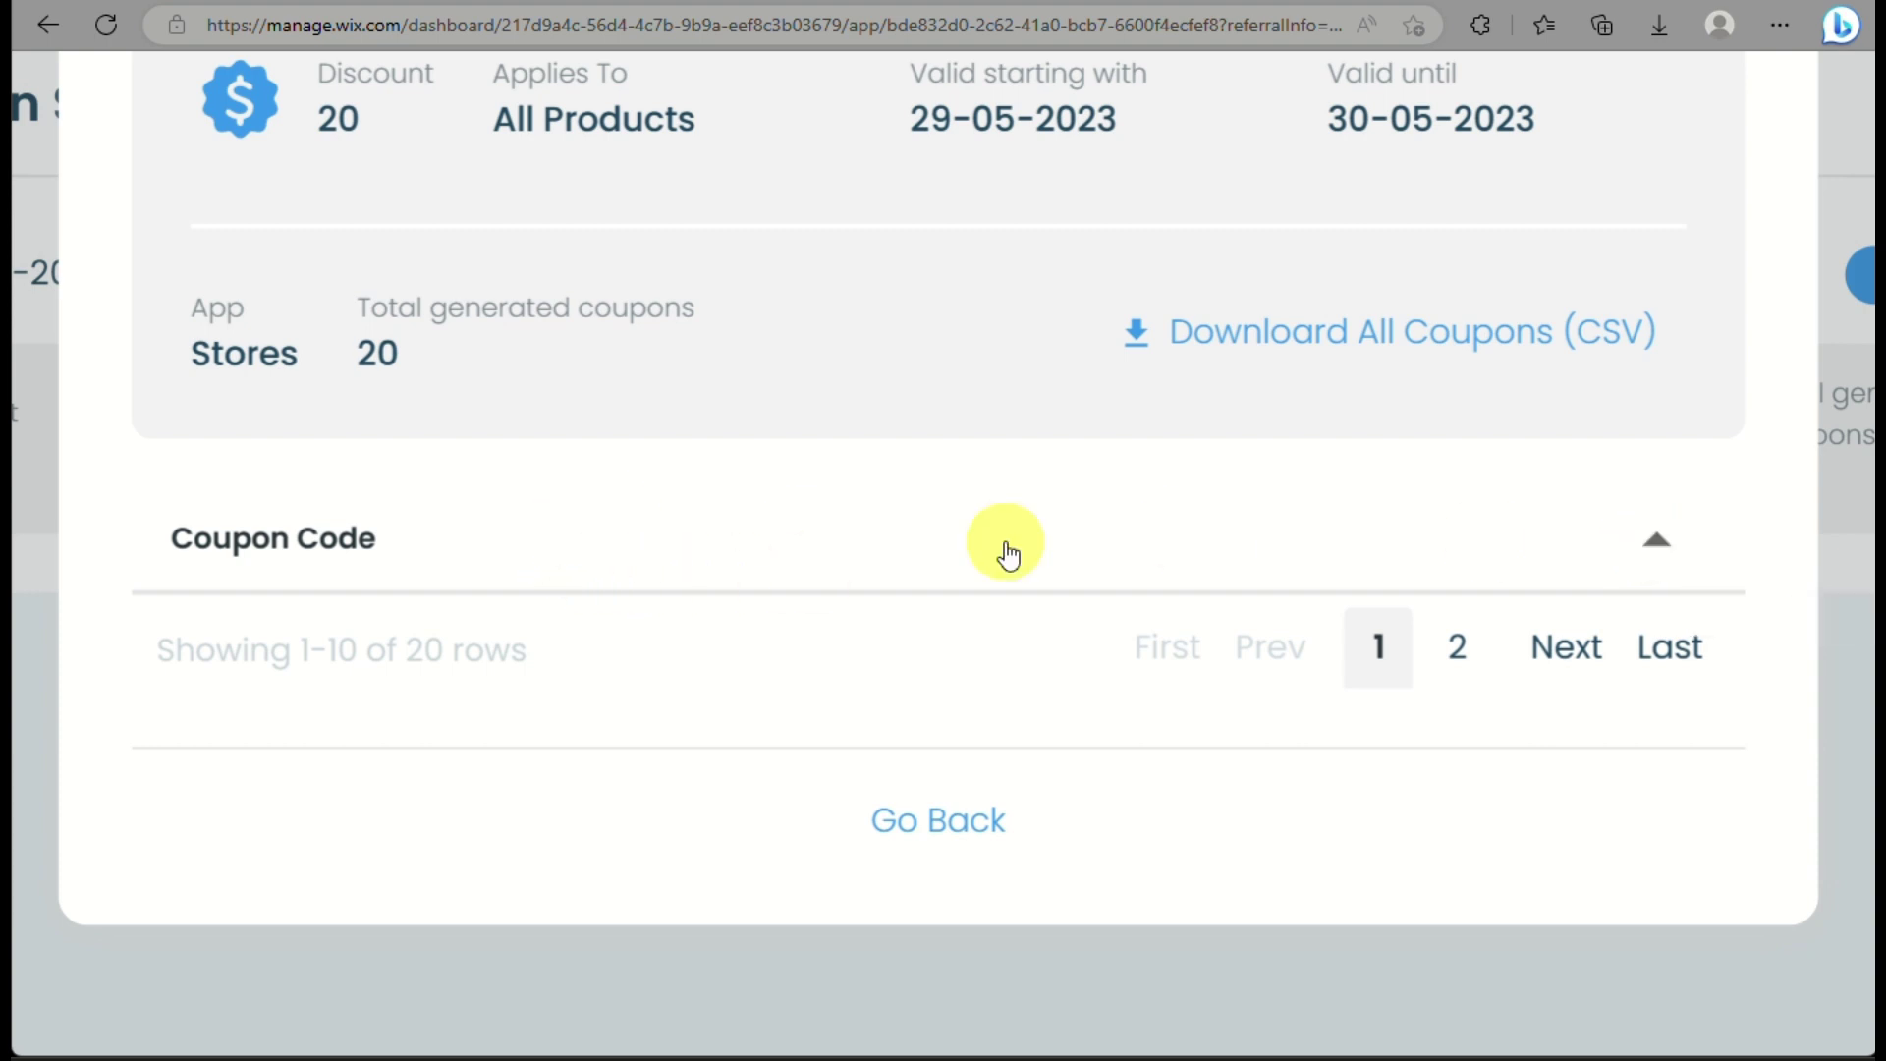
left_click(1681, 548)
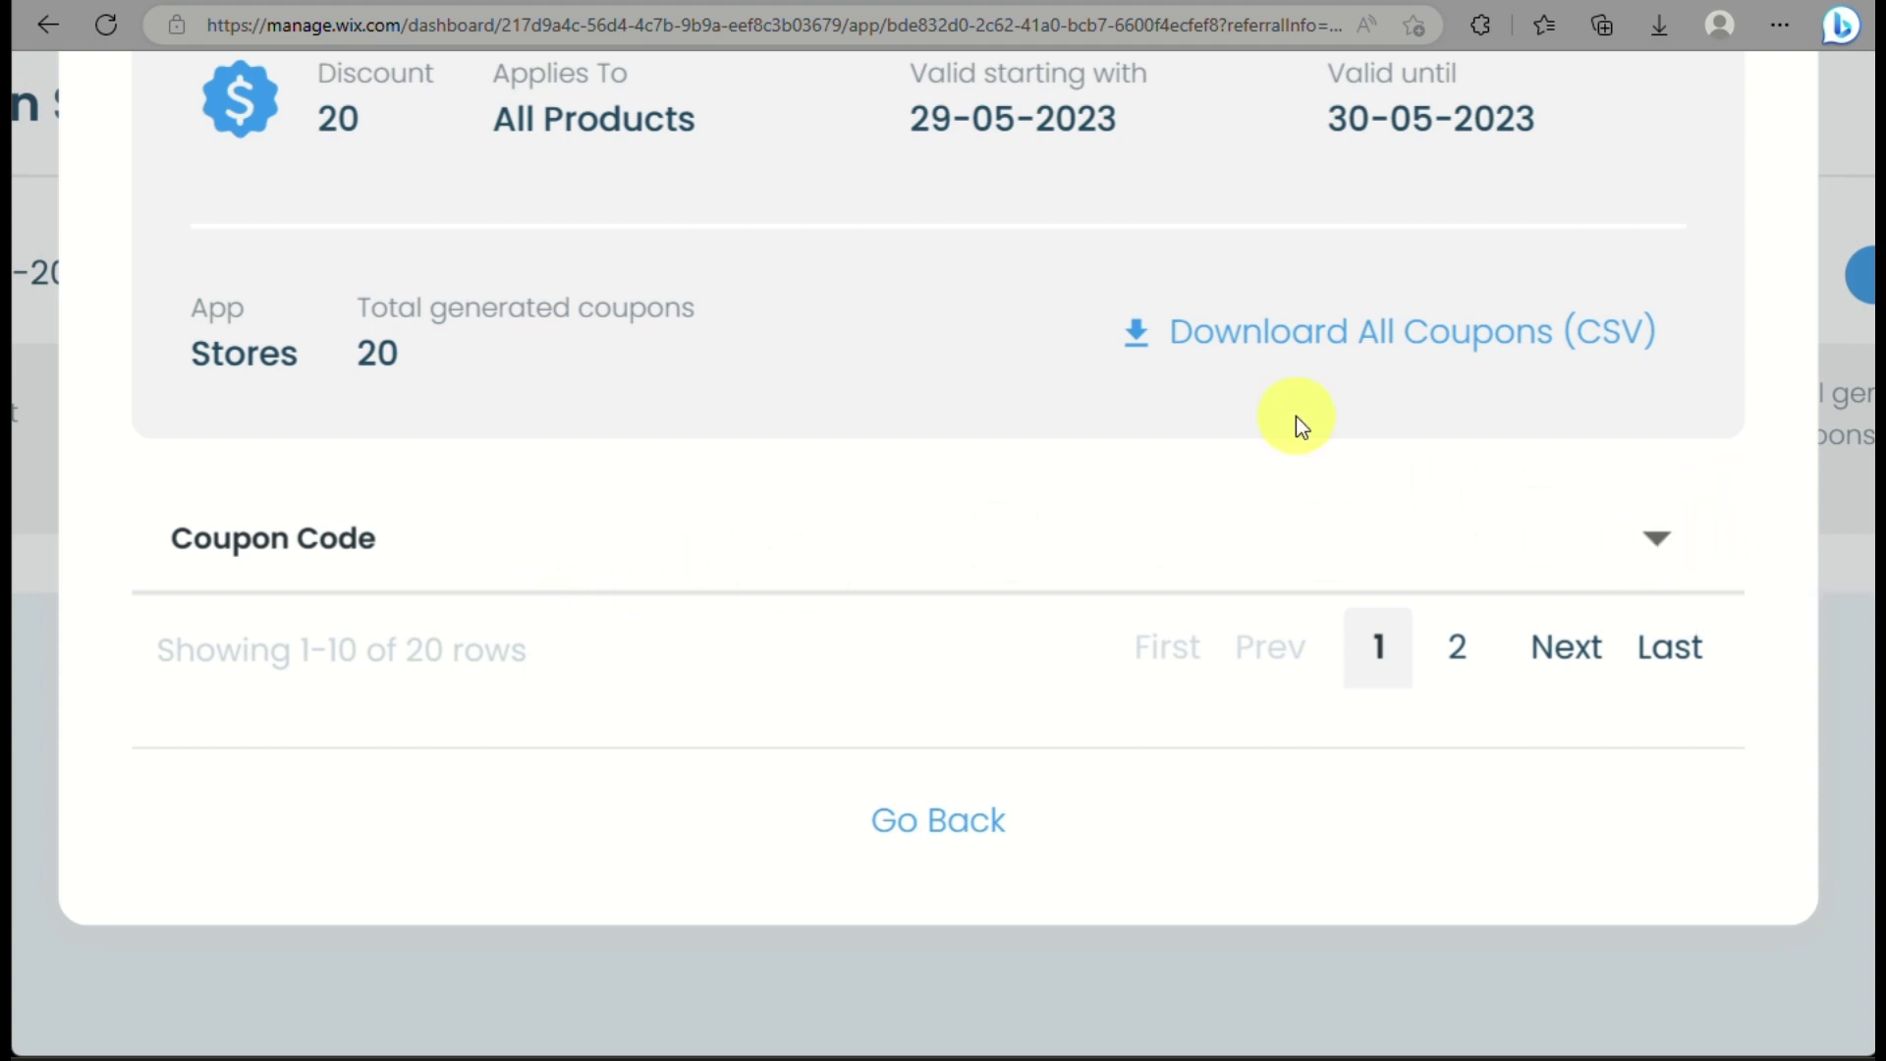
scroll(1295, 420, "up", 1)
scroll(1296, 418, "up", 2)
scroll(1295, 420, "up", 1)
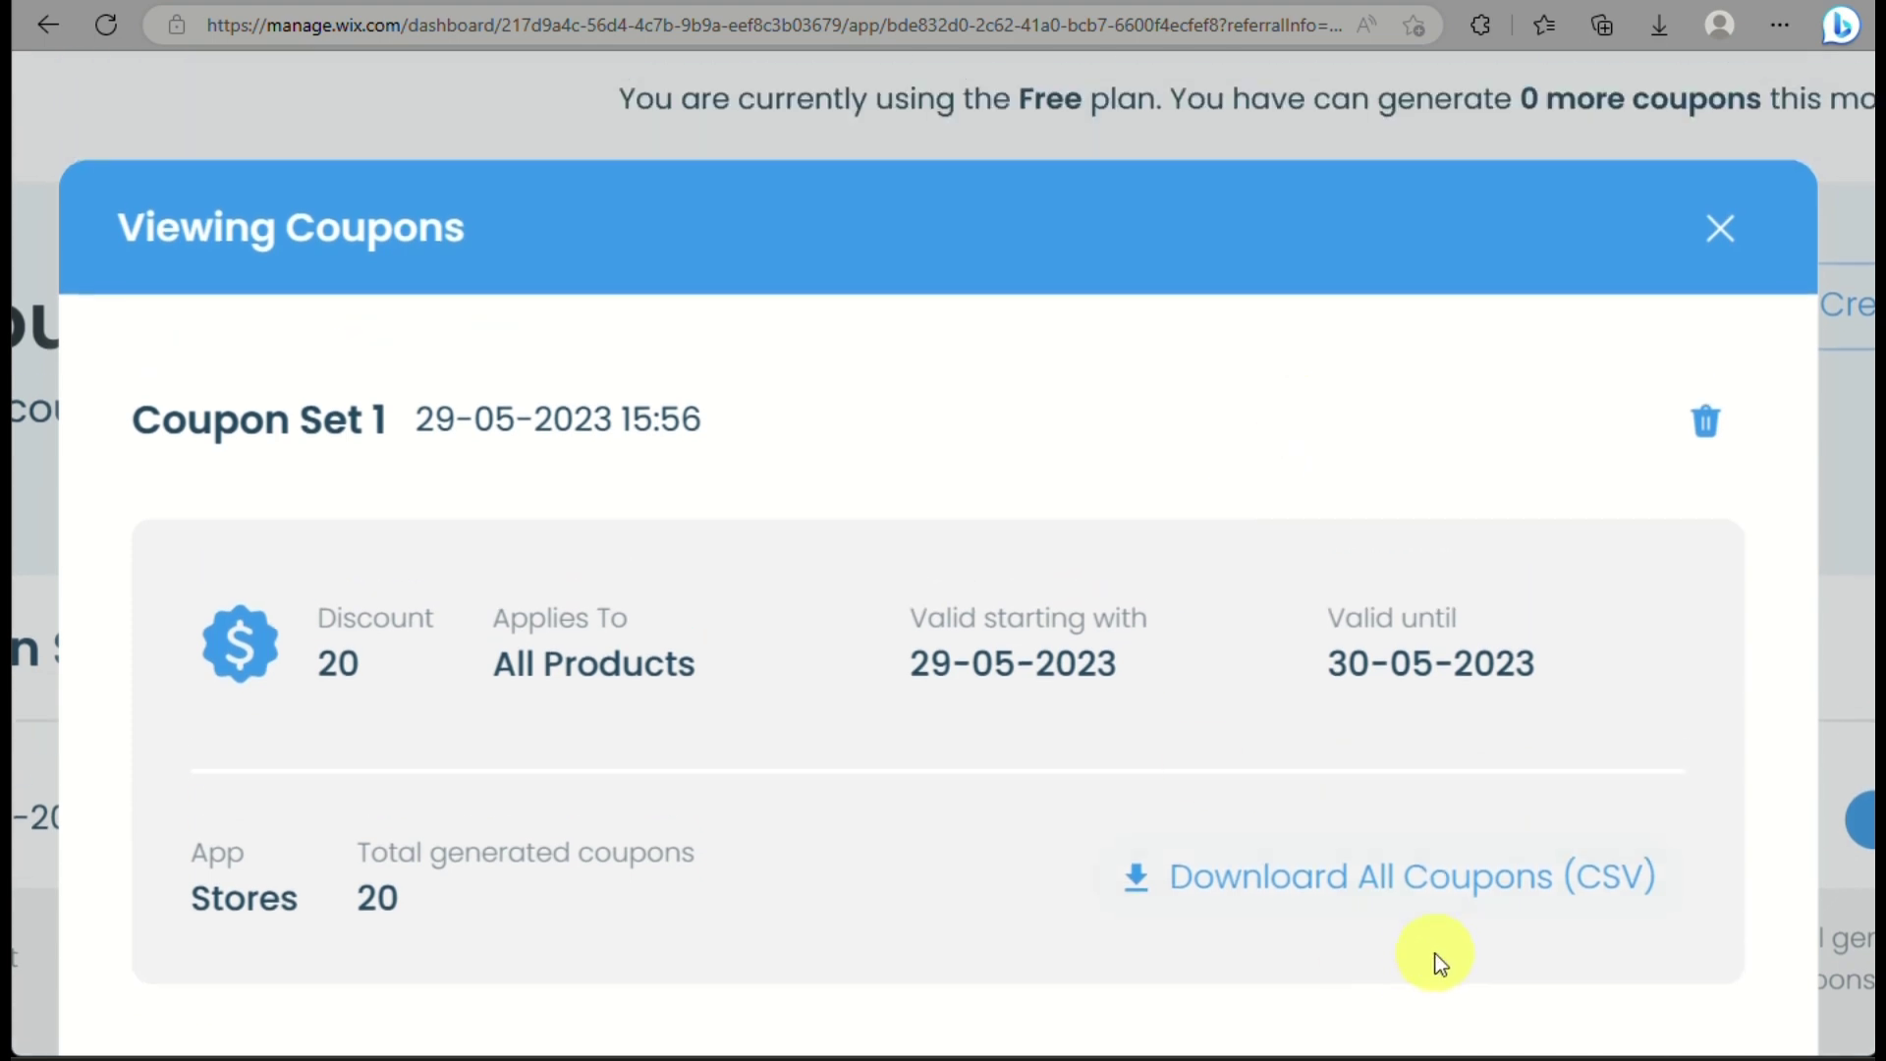
scroll(1425, 916, "down", 3)
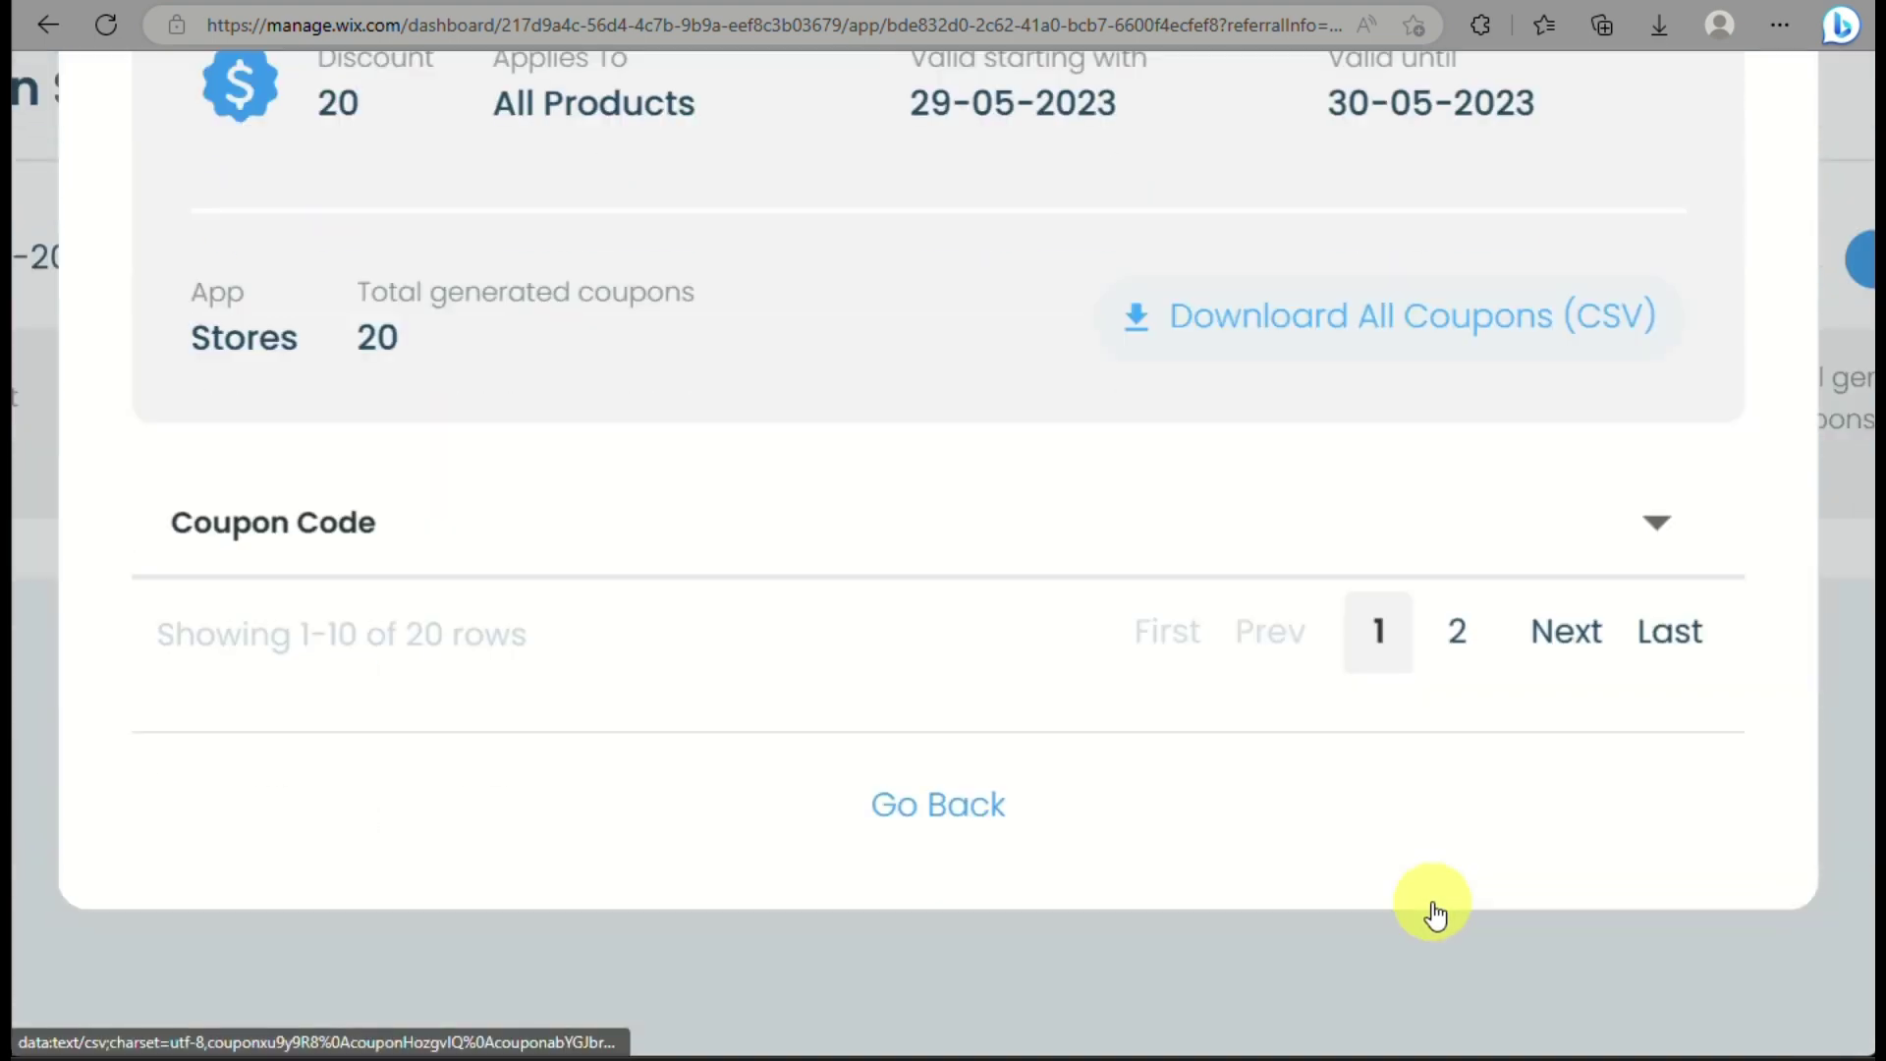
left_click(1457, 639)
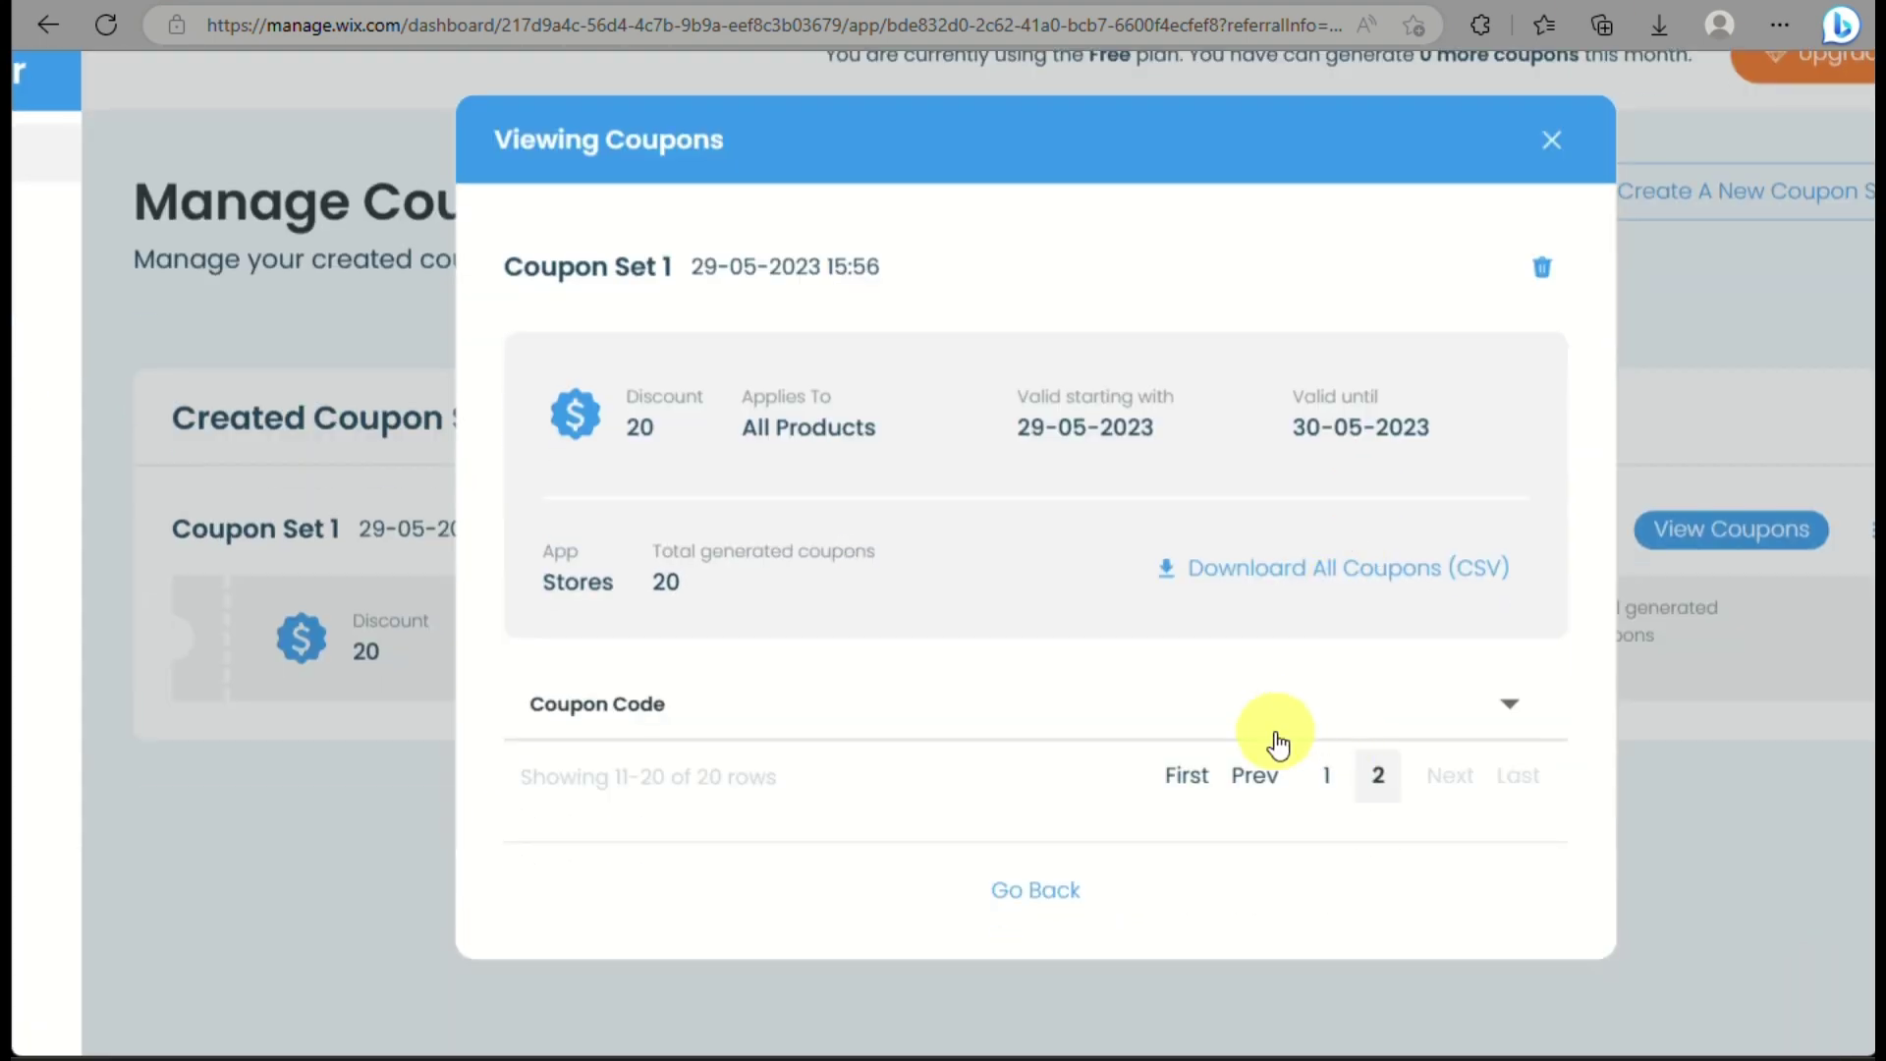
left_click(1328, 789)
left_click(1373, 788)
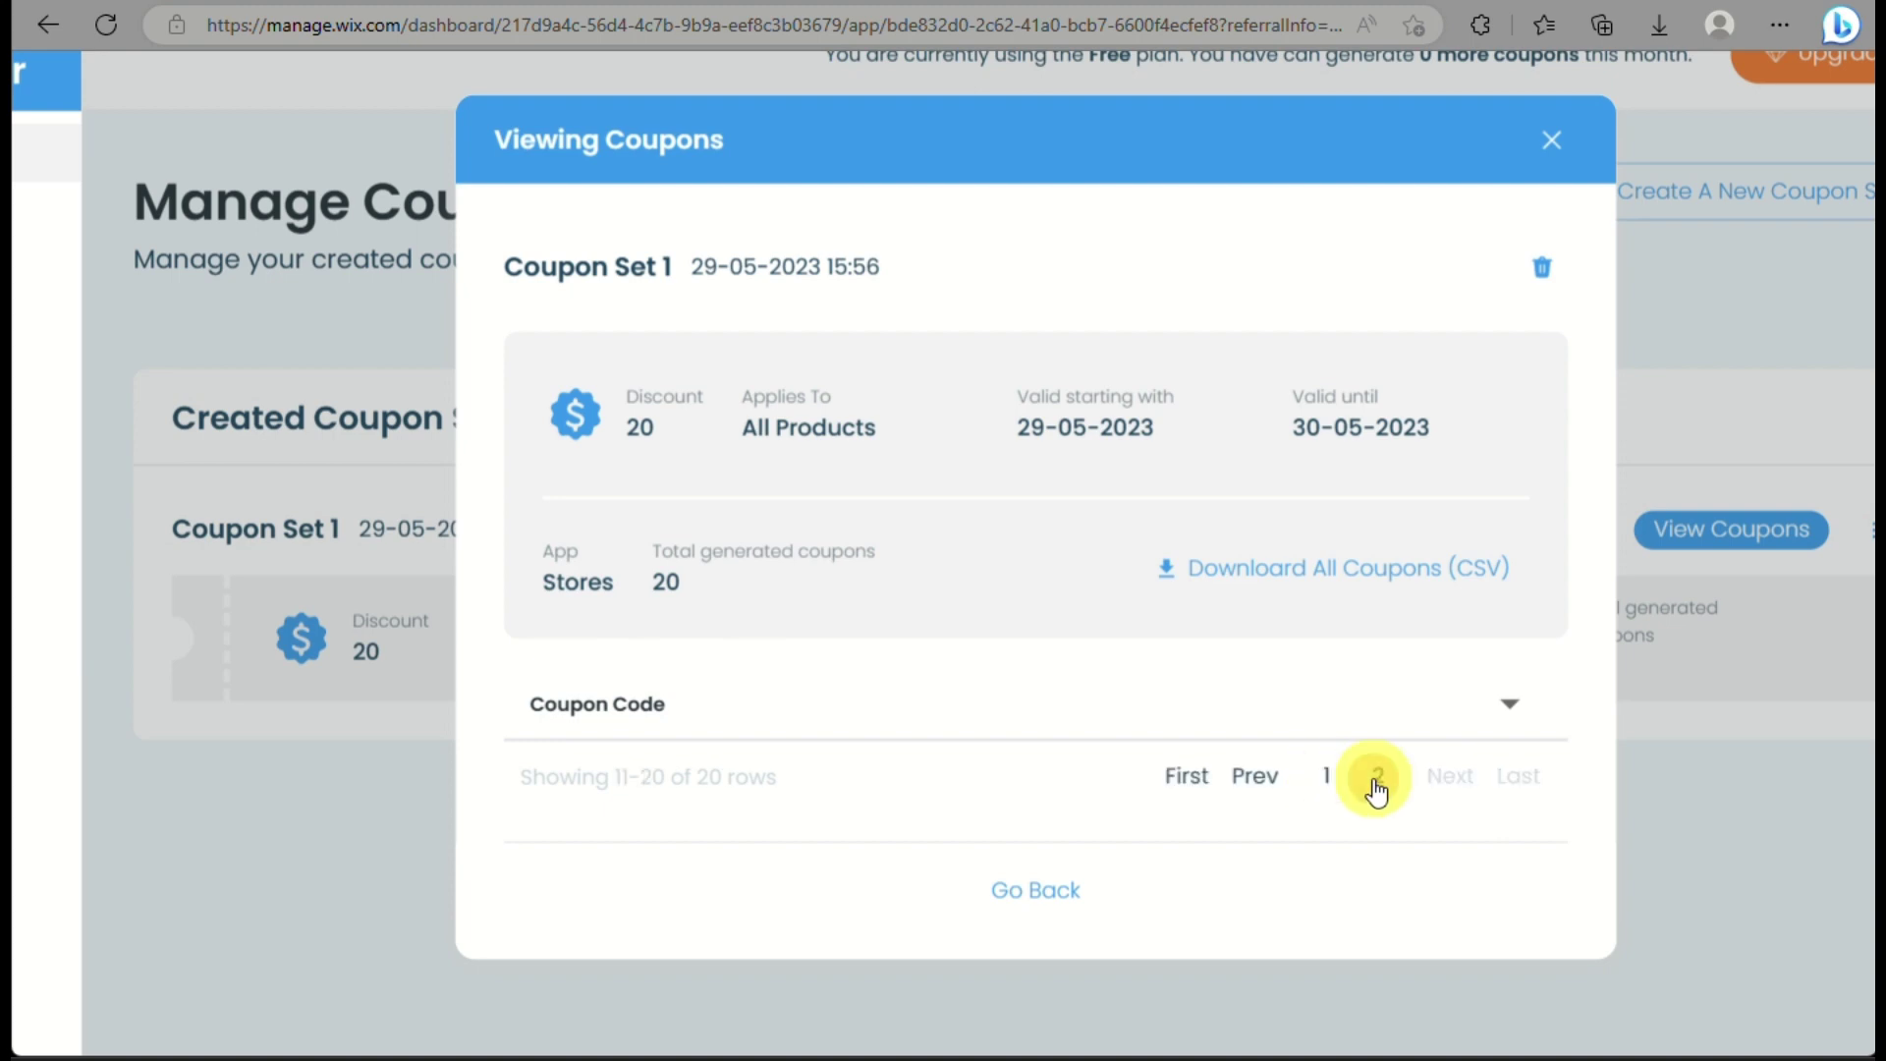
scroll(874, 526, "up", 2)
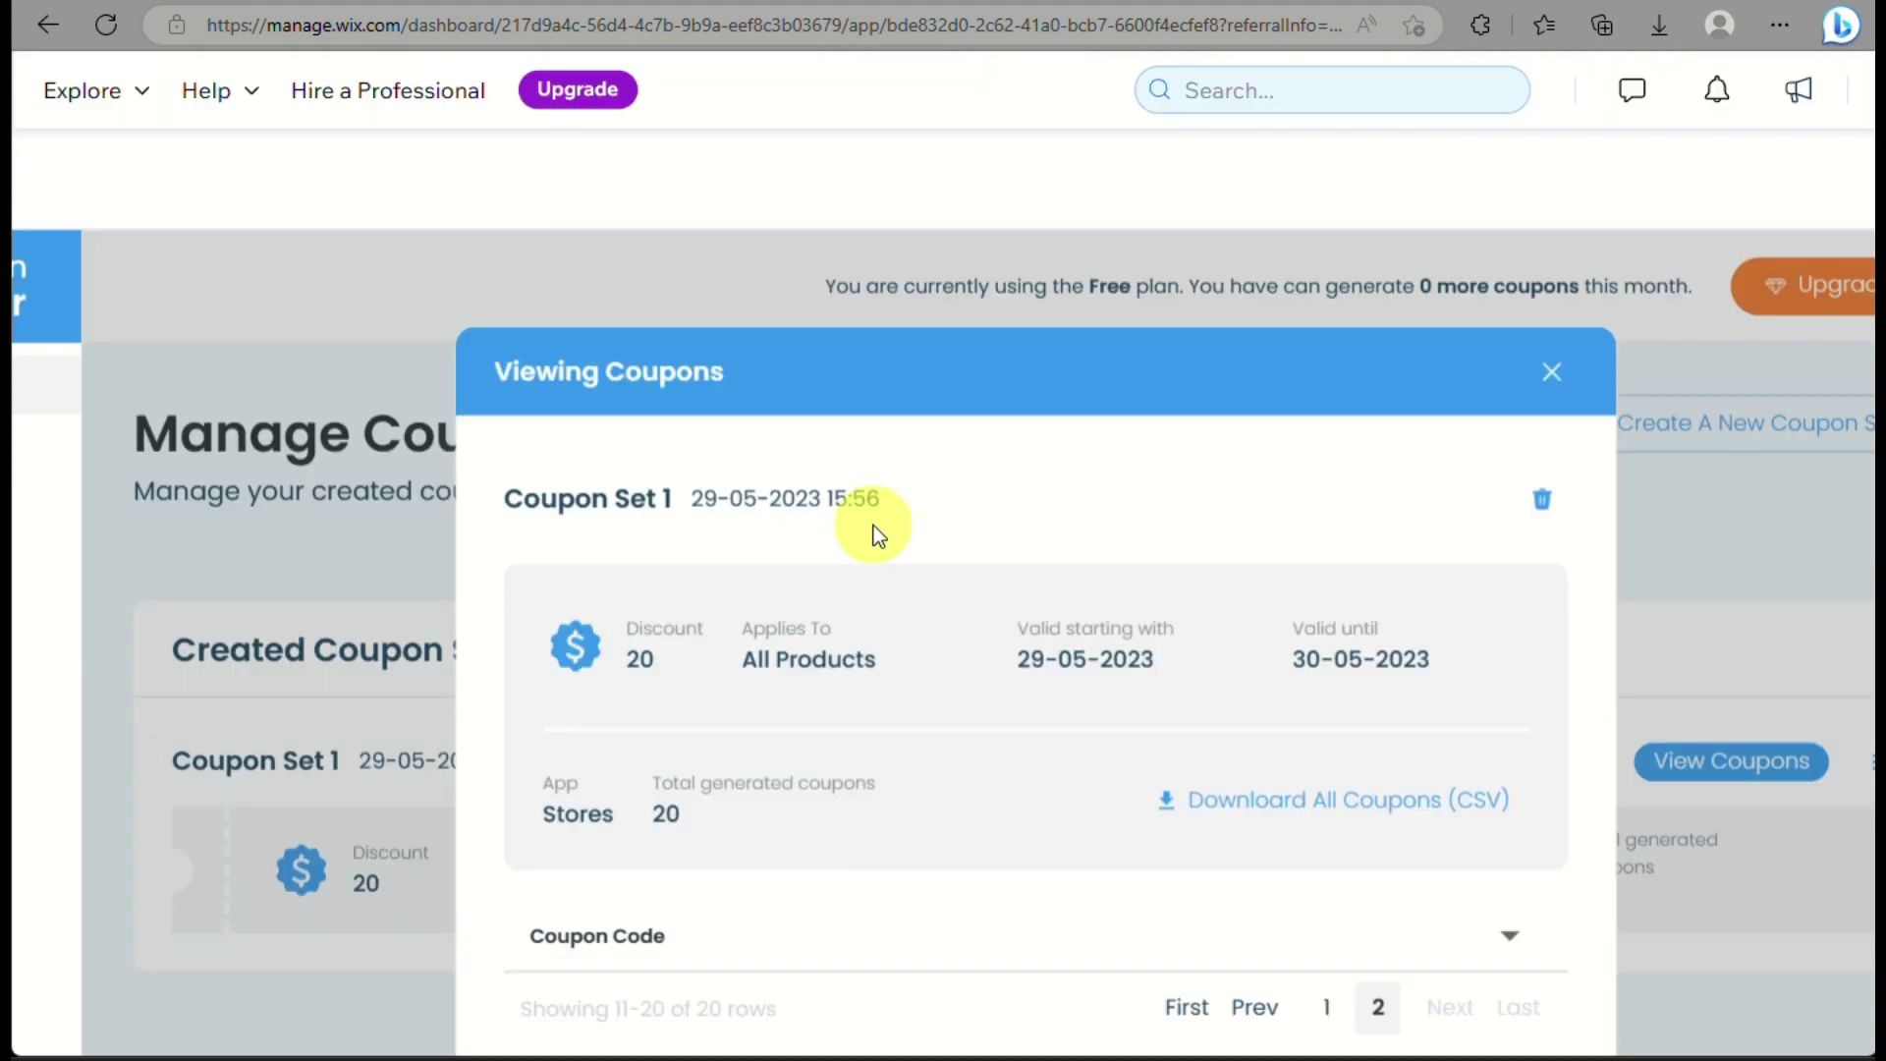
scroll(928, 387, "down", 2)
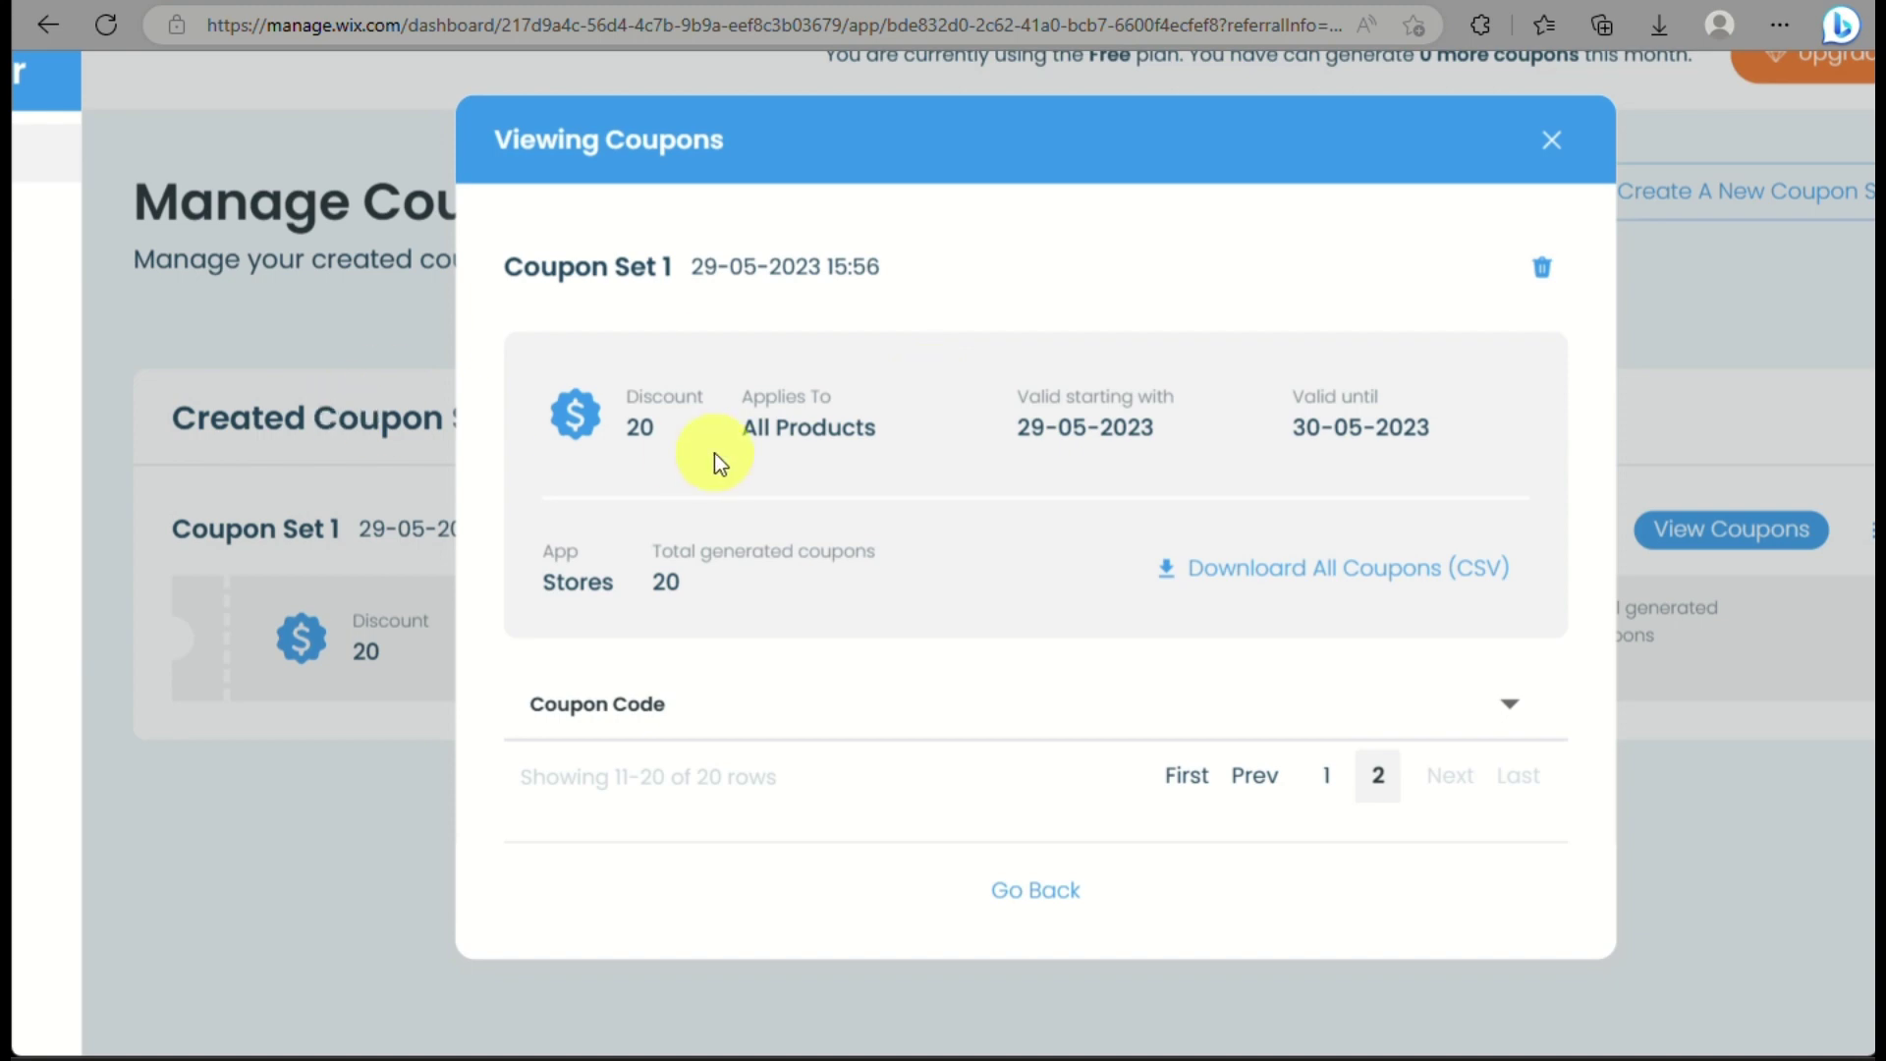